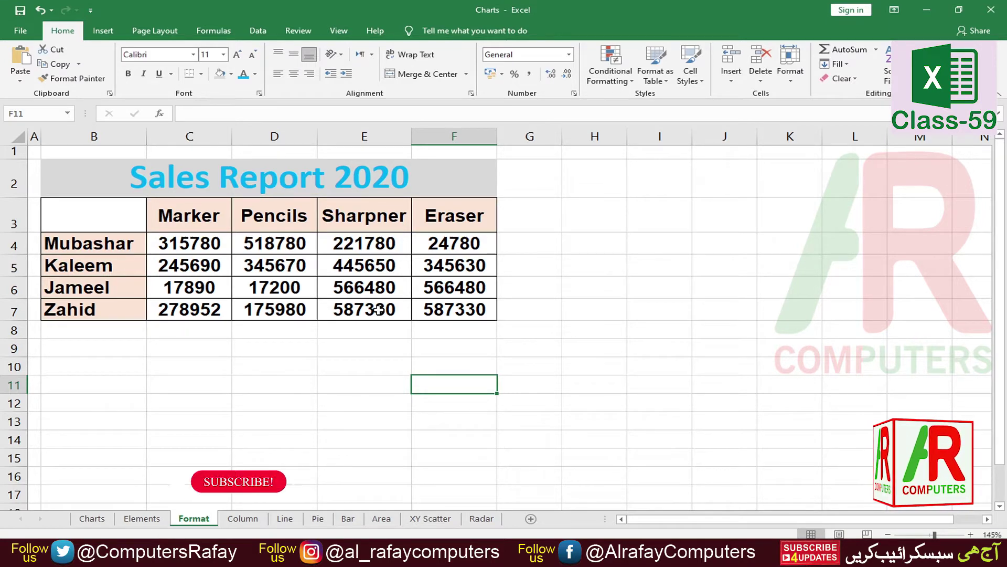
# Step: Insert a default column chart from B3:F7, place it over the table and enlarge it to about 9.7 × 17.66 cm
pyautogui.moveTo(118, 217); pyautogui.dragTo(455, 312)
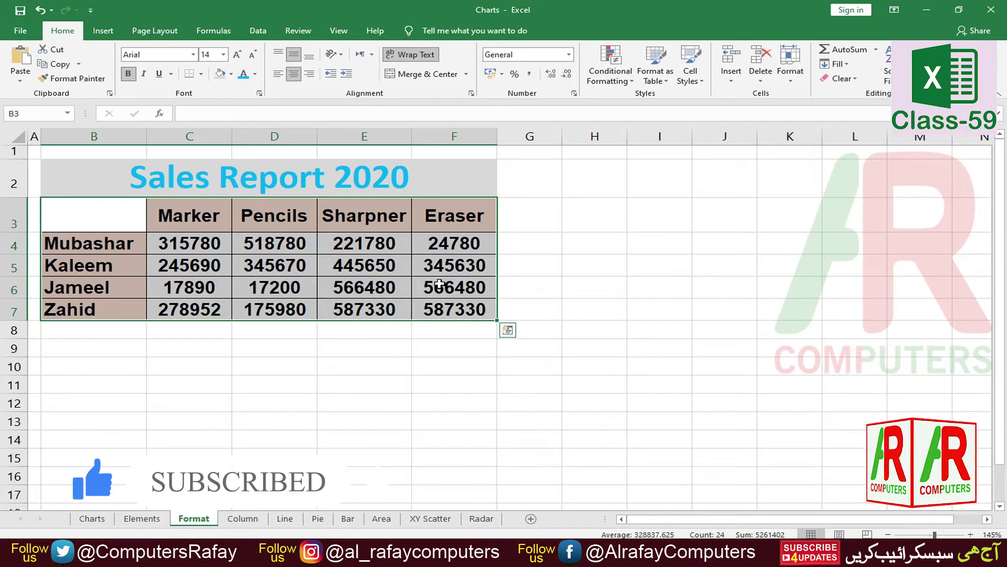
pyautogui.hotkey('alt', 'F1')
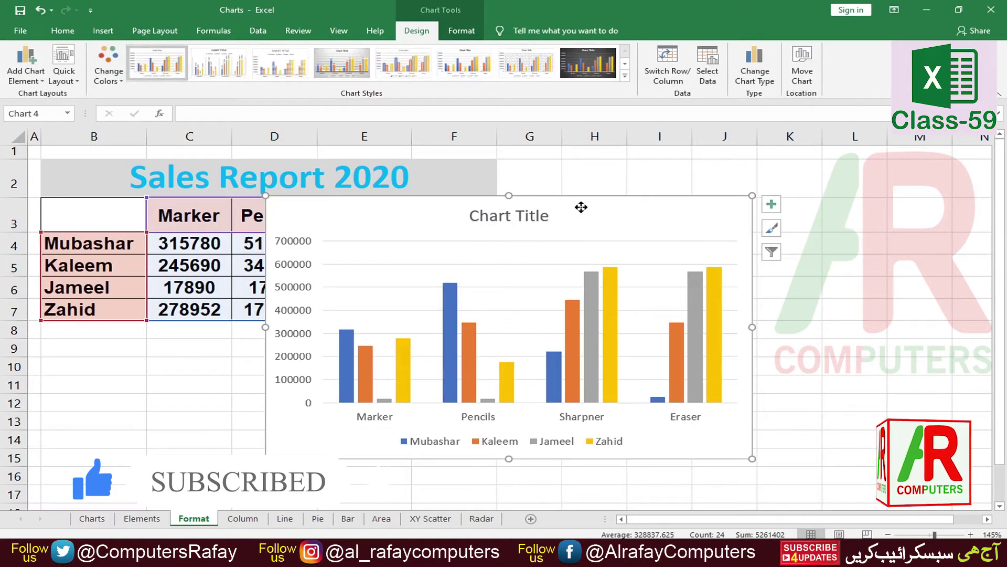
pyautogui.moveTo(580, 207); pyautogui.dragTo(377, 167)
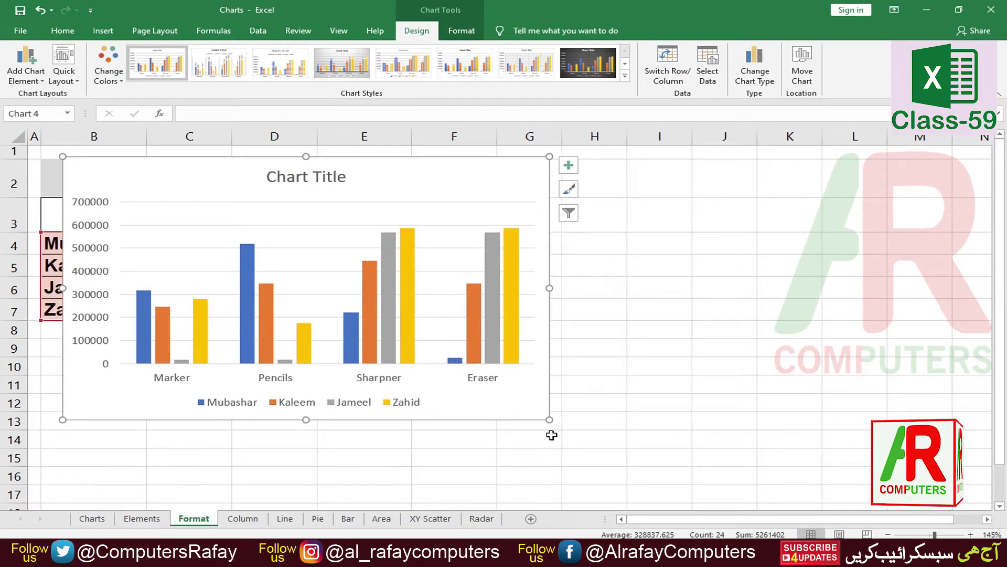
pyautogui.moveTo(549, 420); pyautogui.dragTo(740, 490)
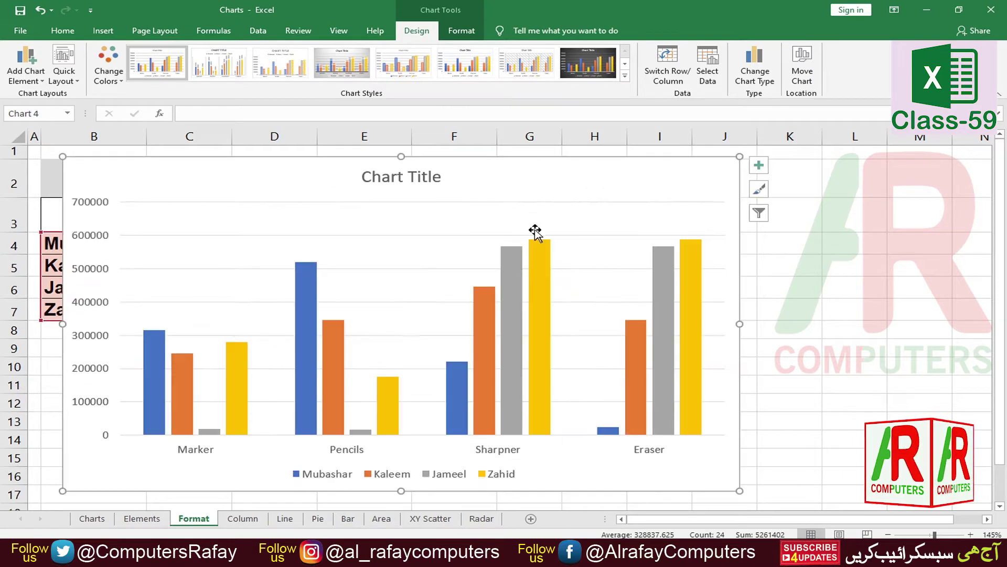
# Step: Examine the design and format options available for the chart
pyautogui.click(554, 222)
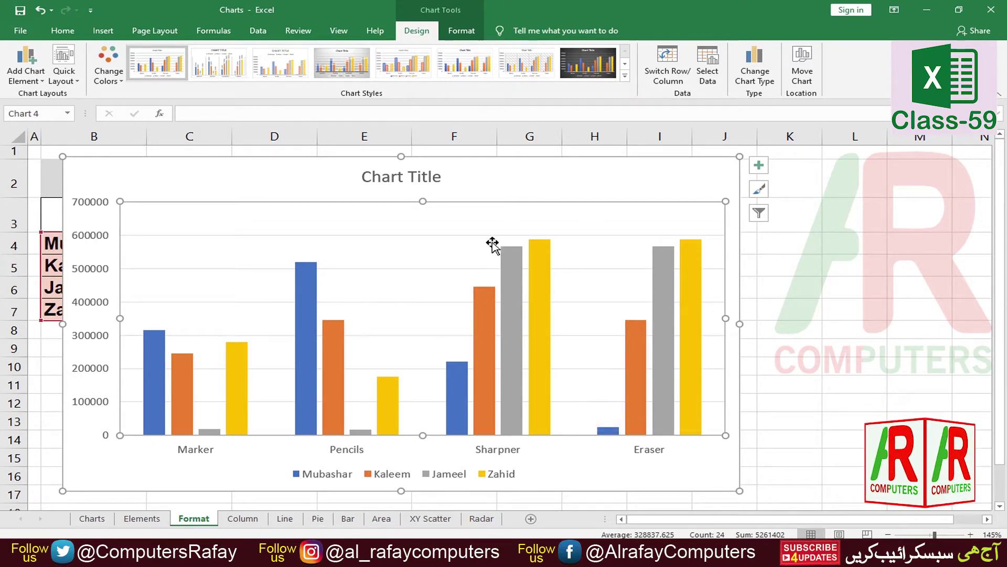
pyautogui.click(465, 33)
pyautogui.click(421, 32)
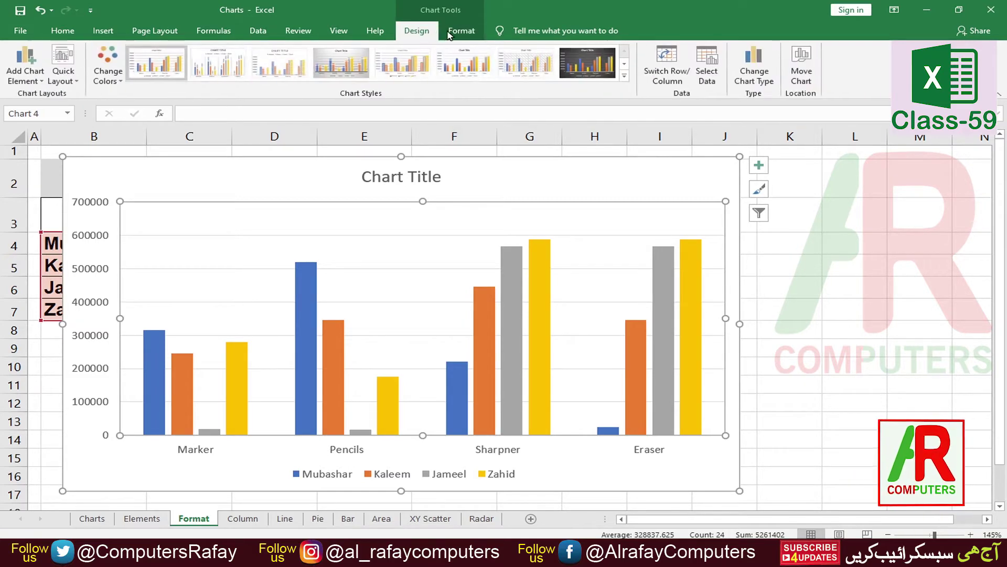
pyautogui.click(450, 32)
pyautogui.click(420, 31)
pyautogui.click(455, 31)
pyautogui.click(419, 32)
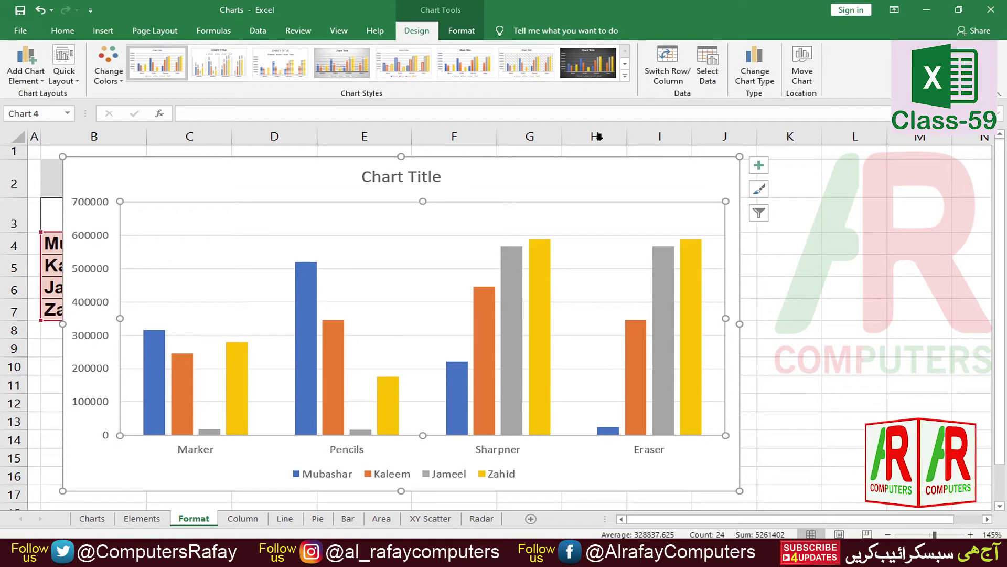
pyautogui.click(471, 31)
pyautogui.moveTo(510, 336)
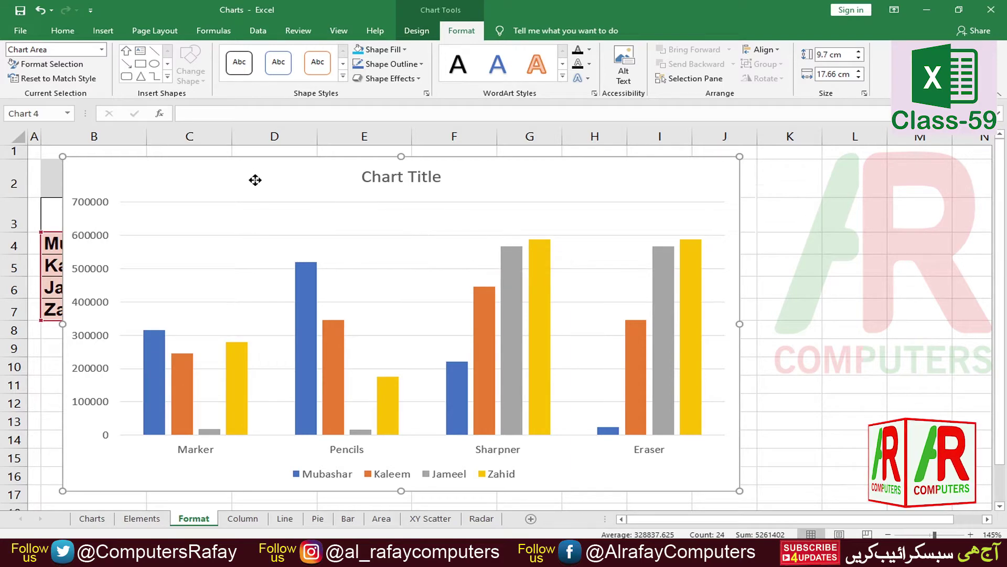
# Step: Move the chart below the table and examine the salesperson names, product headings and sales values in the source data
pyautogui.moveTo(254, 178); pyautogui.dragTo(282, 349)
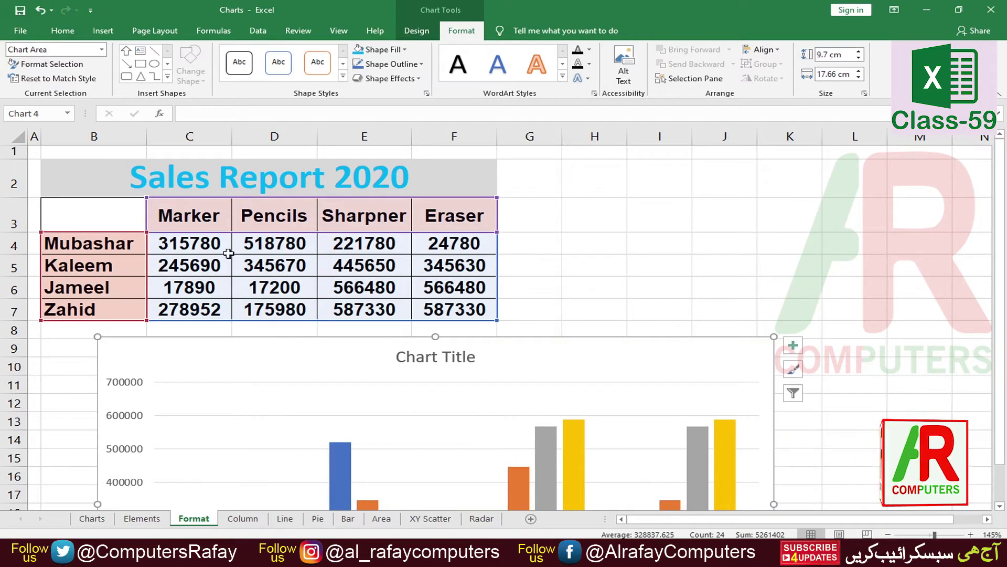
pyautogui.click(115, 290)
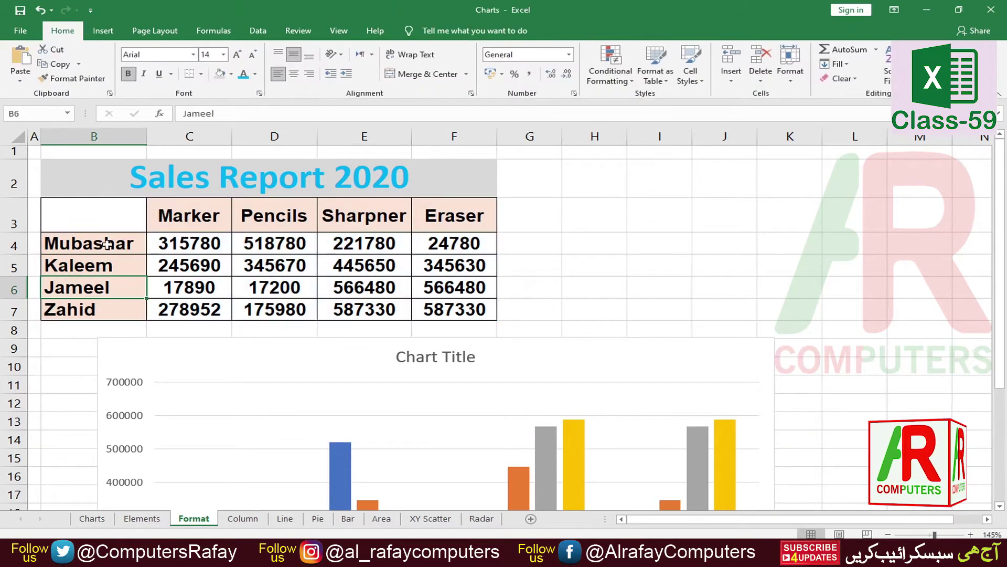
pyautogui.moveTo(105, 245); pyautogui.dragTo(108, 308)
pyautogui.click(109, 304)
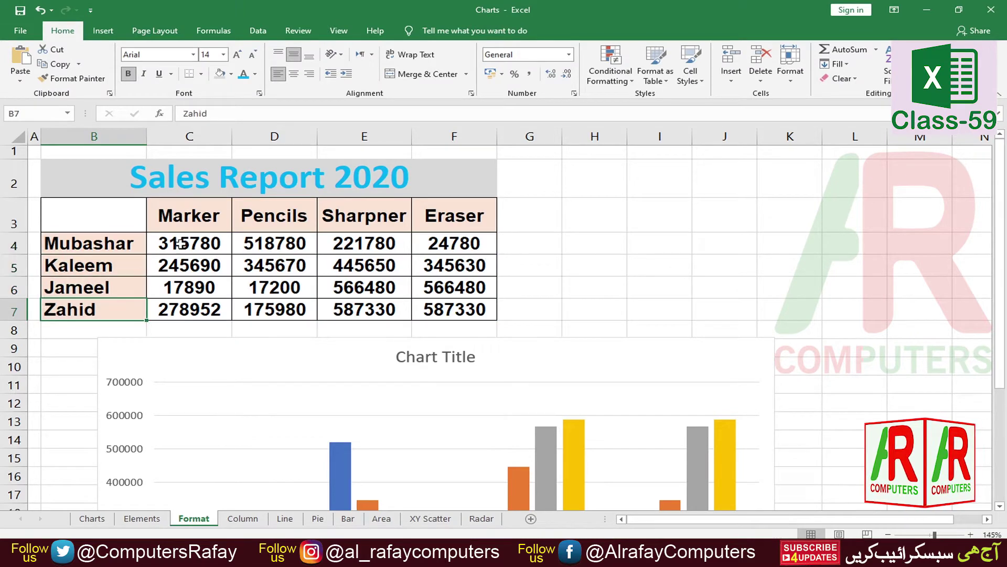
pyautogui.moveTo(176, 219); pyautogui.dragTo(446, 222)
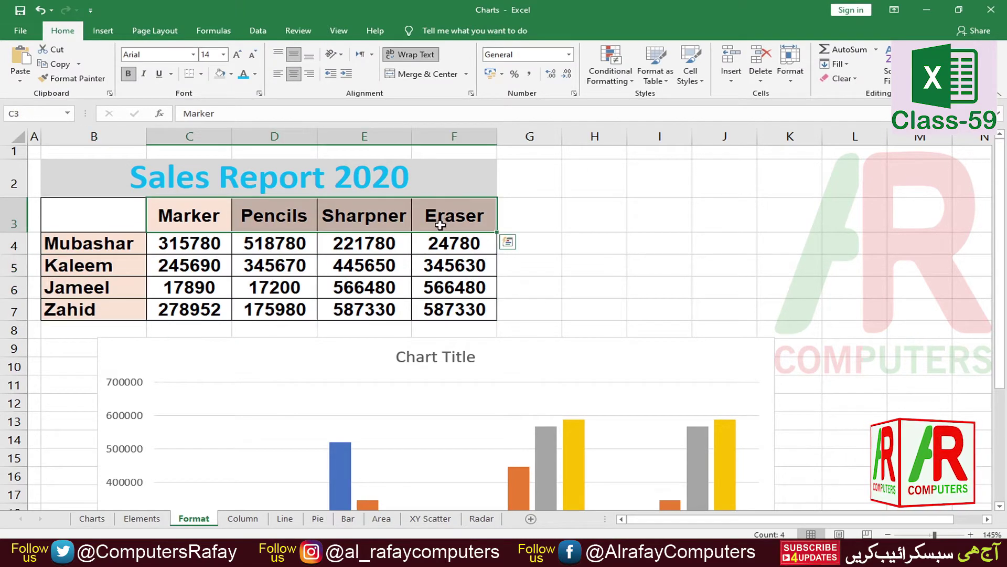
pyautogui.click(228, 310)
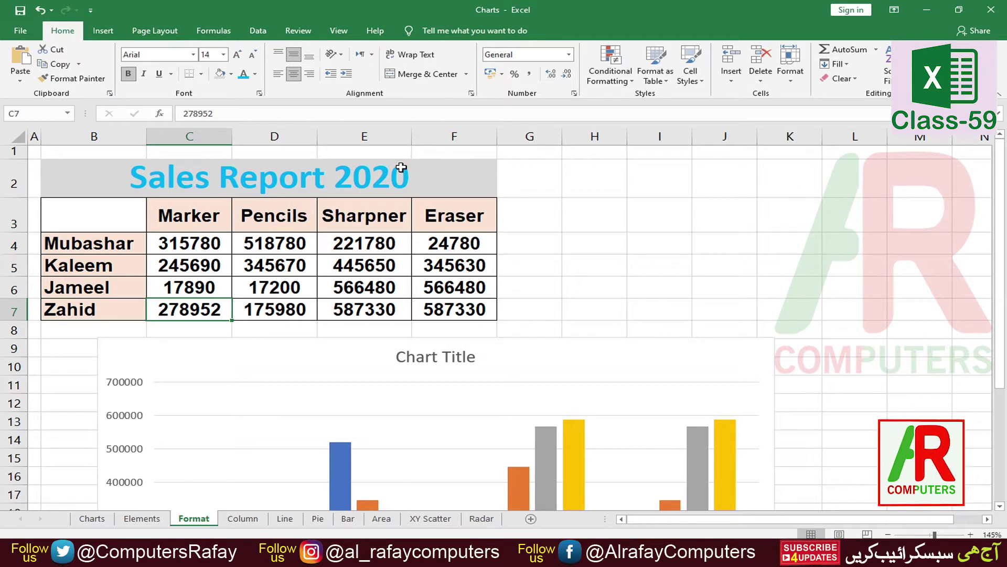
pyautogui.moveTo(197, 256); pyautogui.dragTo(441, 294)
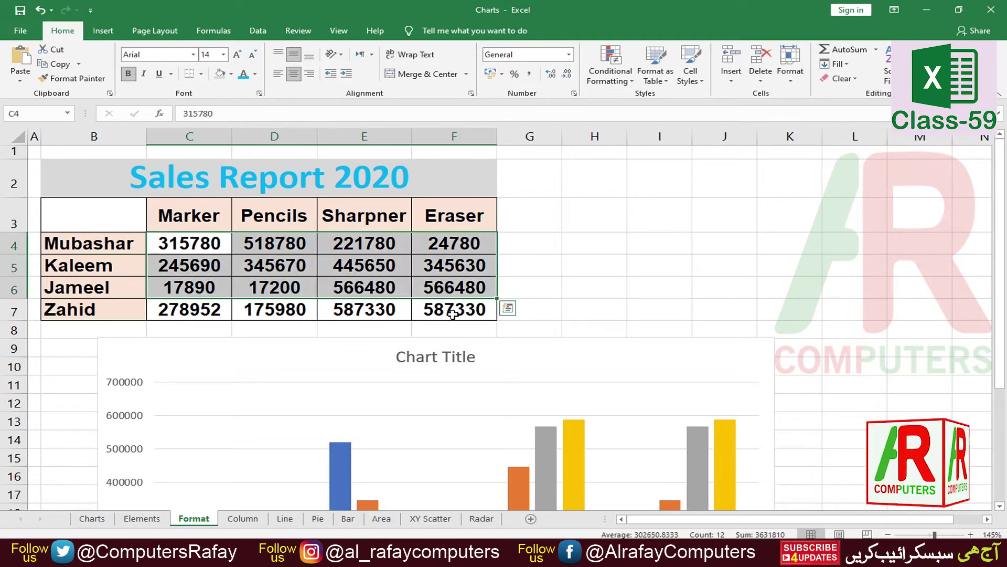
pyautogui.click(443, 310)
# Step: Undo the plot area shift and move the whole chart back up over the sales table
pyautogui.moveTo(425, 396); pyautogui.dragTo(419, 281)
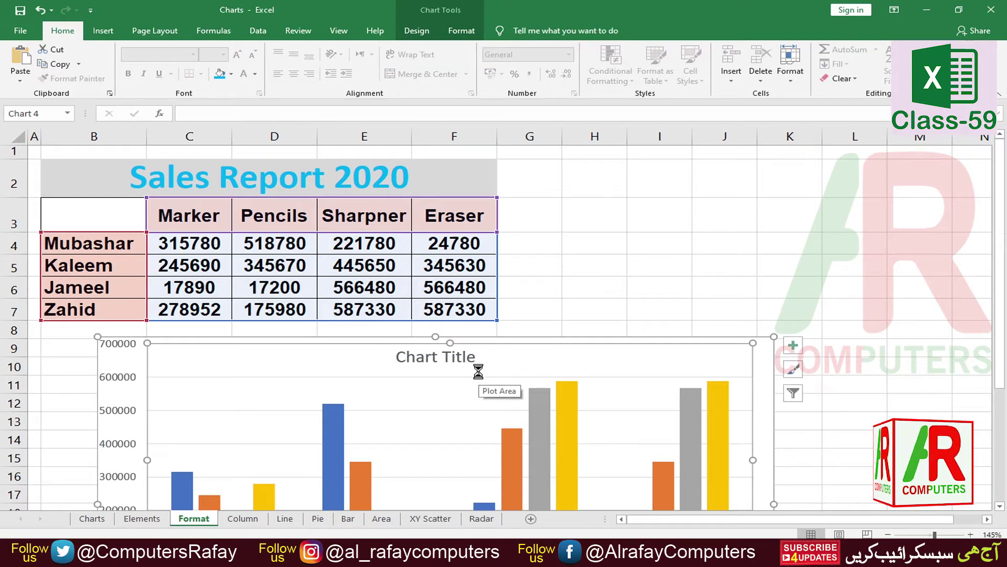
pyautogui.hotkey('ctrl', 'z')
pyautogui.moveTo(468, 345); pyautogui.dragTo(488, 175)
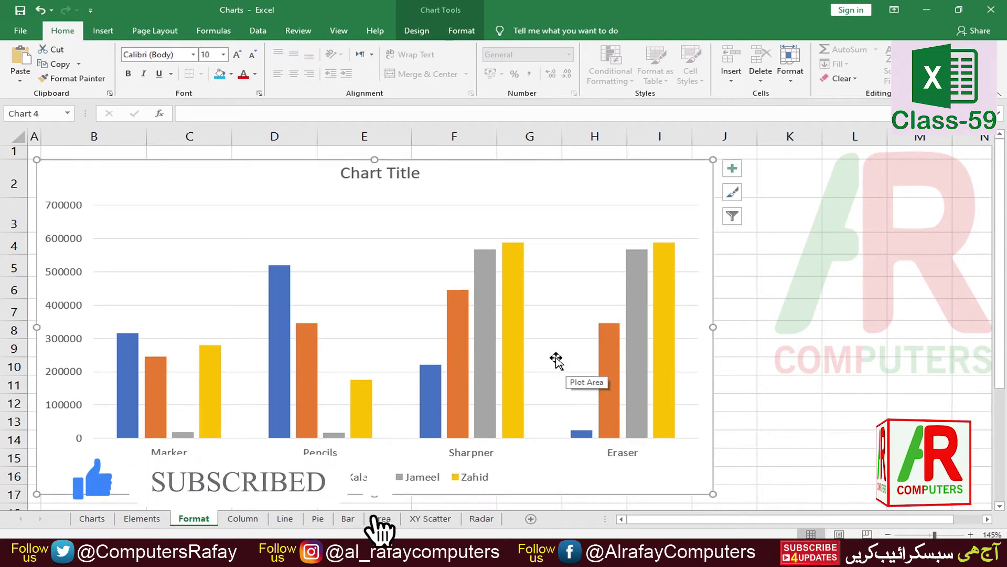
# Step: Select the chart area and compare its formatting commands with the chart design commands
pyautogui.click(482, 231)
pyautogui.click(601, 182)
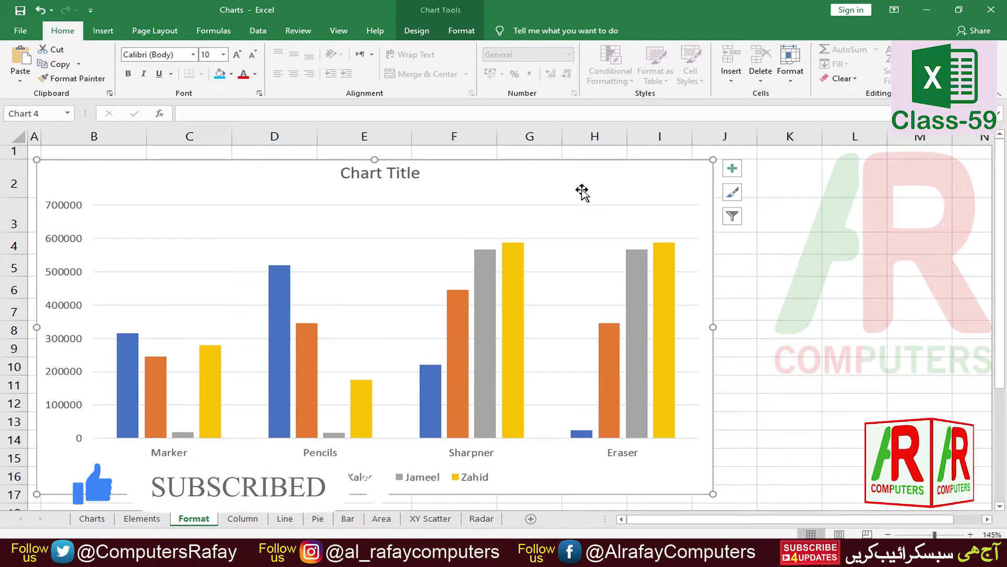
pyautogui.click(467, 34)
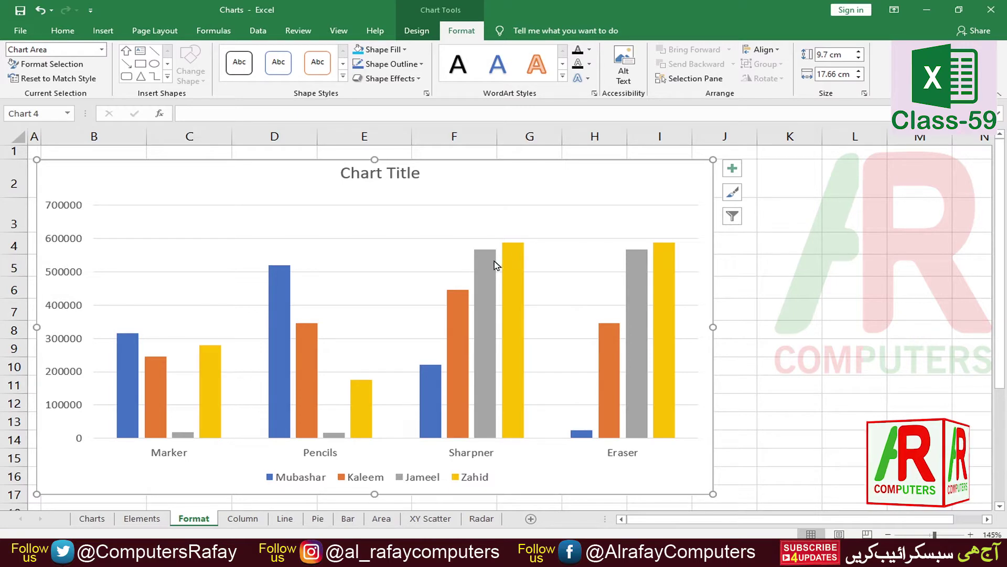
pyautogui.click(416, 33)
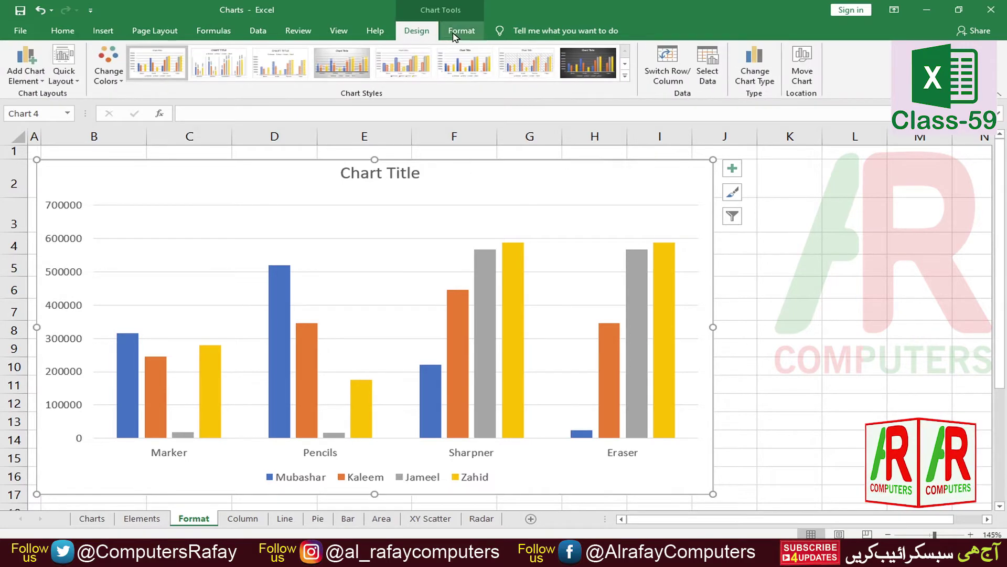
pyautogui.click(454, 35)
pyautogui.click(416, 30)
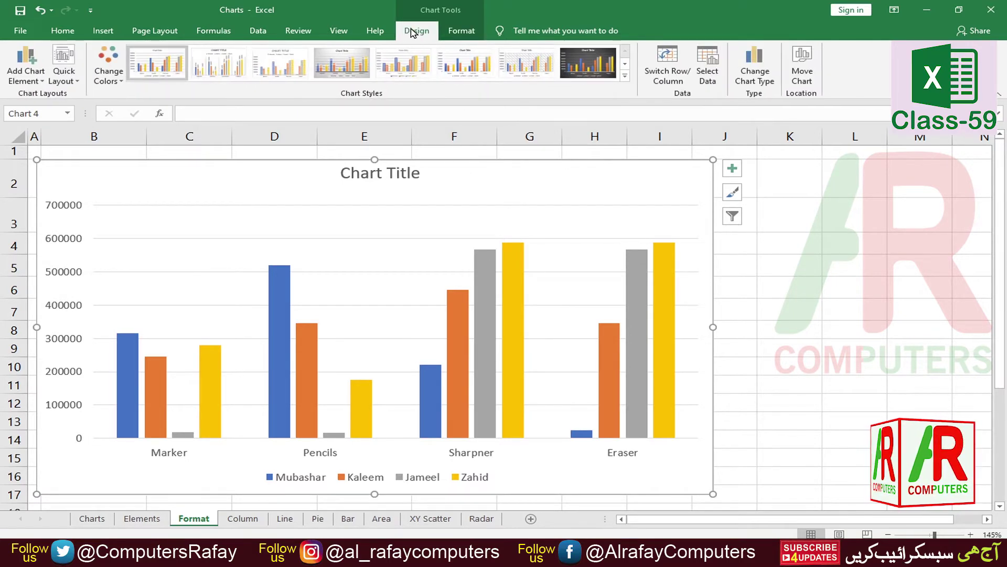
pyautogui.click(464, 31)
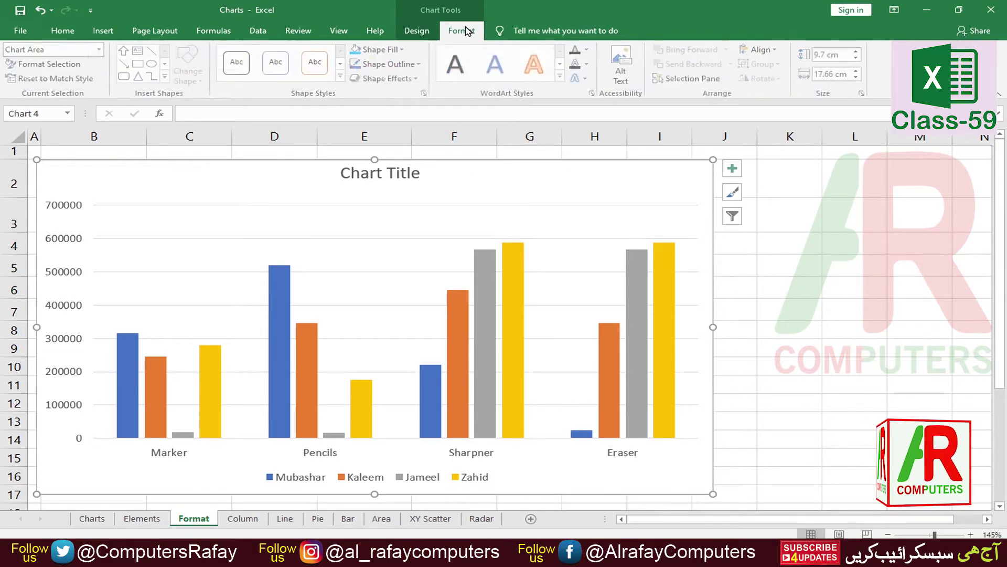
pyautogui.click(418, 32)
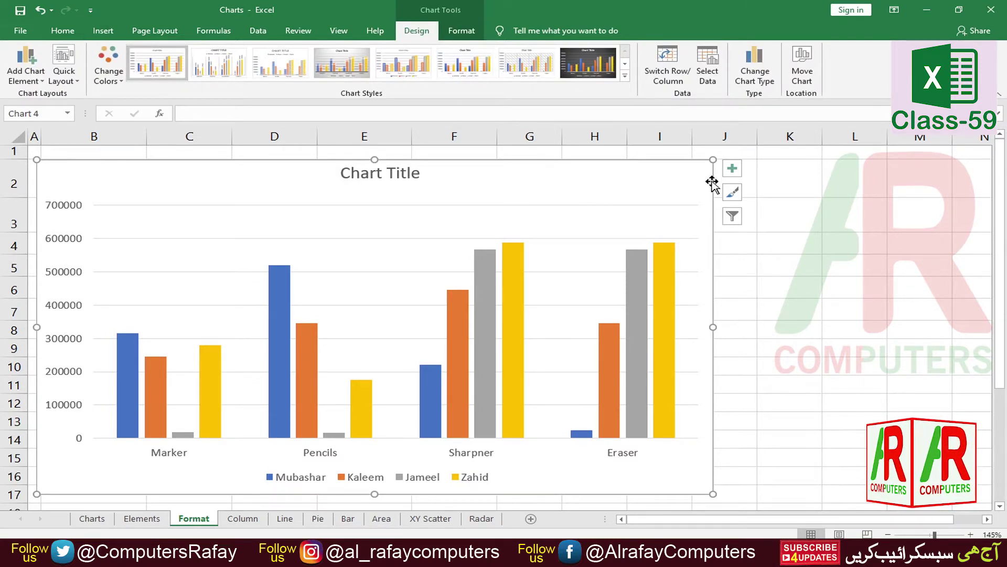
# Step: Open the chart area's formatting options and review its text settings and the list of selectable chart elements
pyautogui.doubleClick(467, 178)
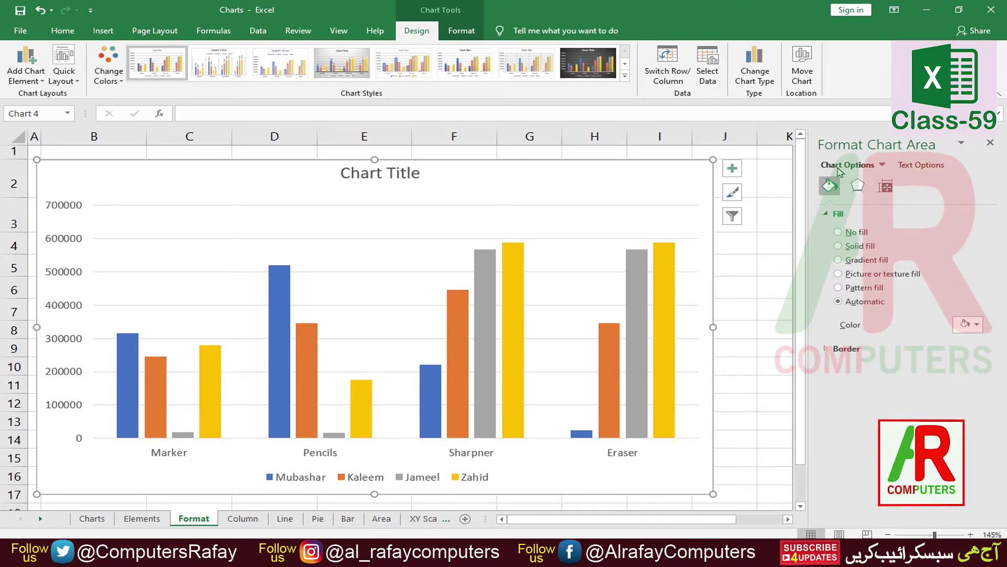
pyautogui.click(928, 166)
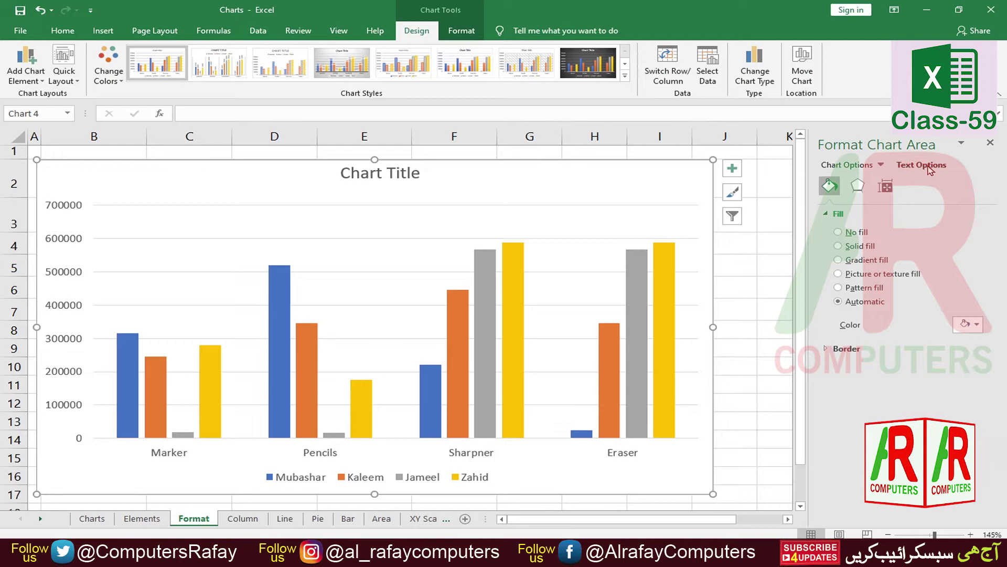
pyautogui.click(843, 166)
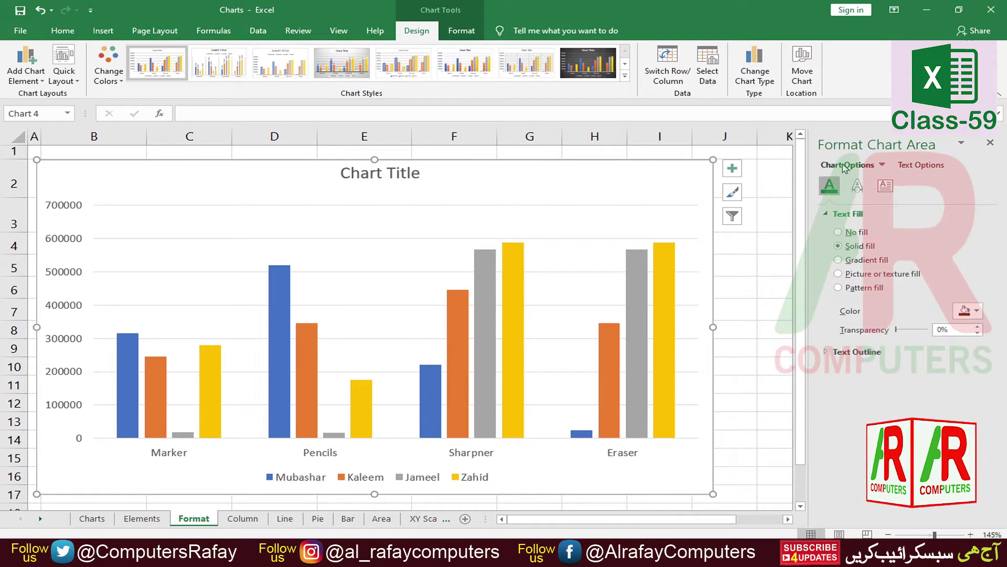
pyautogui.click(883, 165)
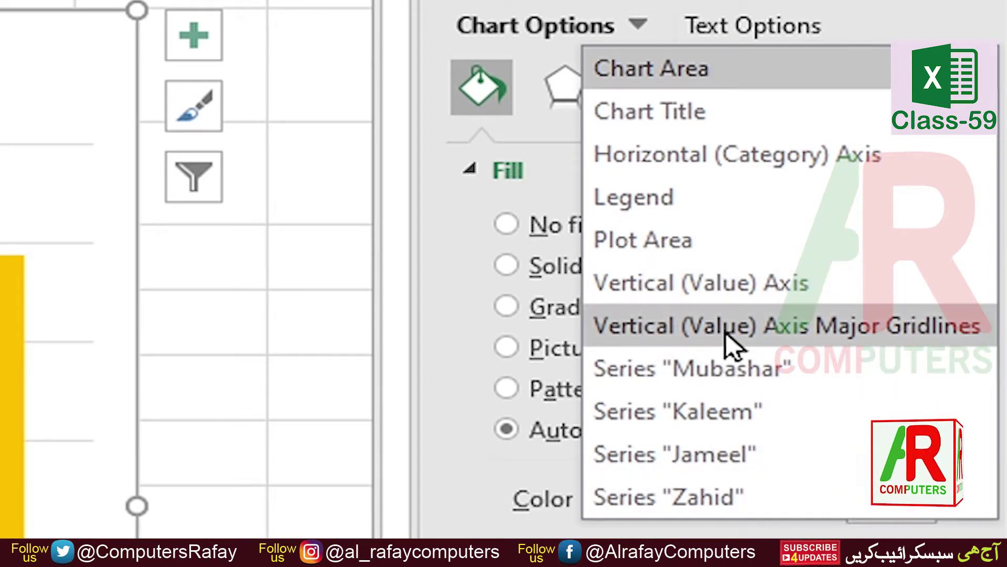
pyautogui.press('Escape')
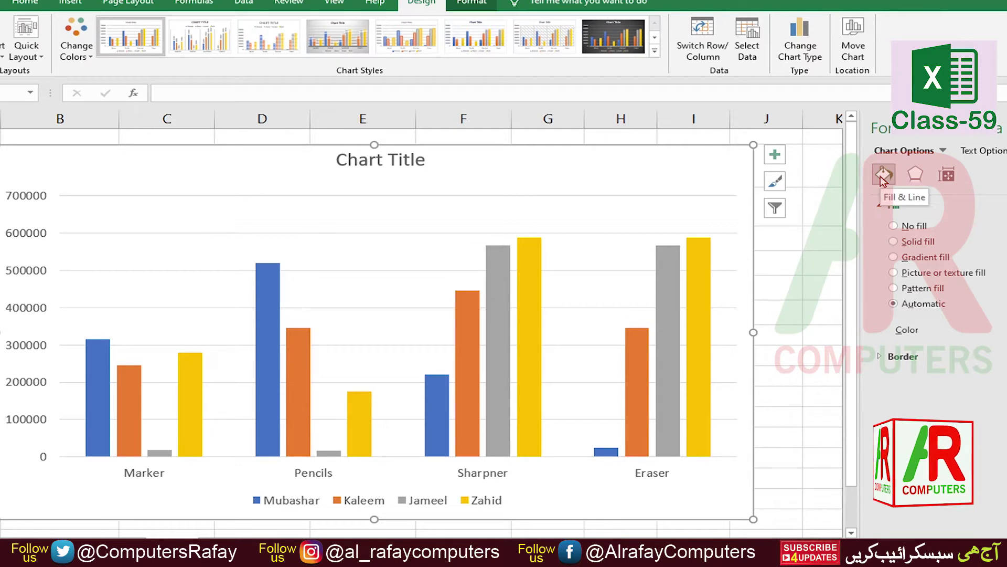
# Step: Try a solid fill on the chart area in green, light blue and light gold
pyautogui.click(894, 241)
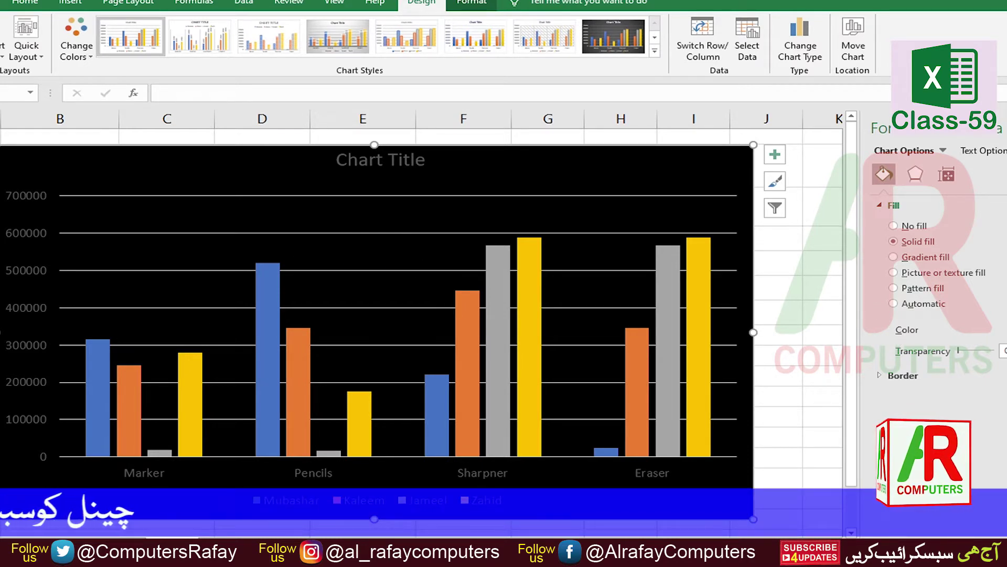
pyautogui.click(1006, 330)
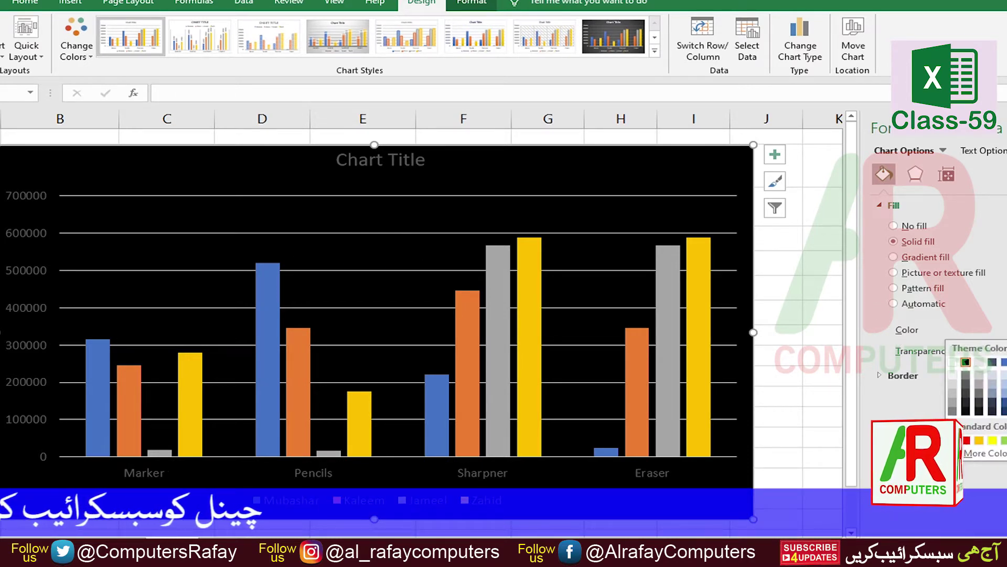
pyautogui.click(1006, 441)
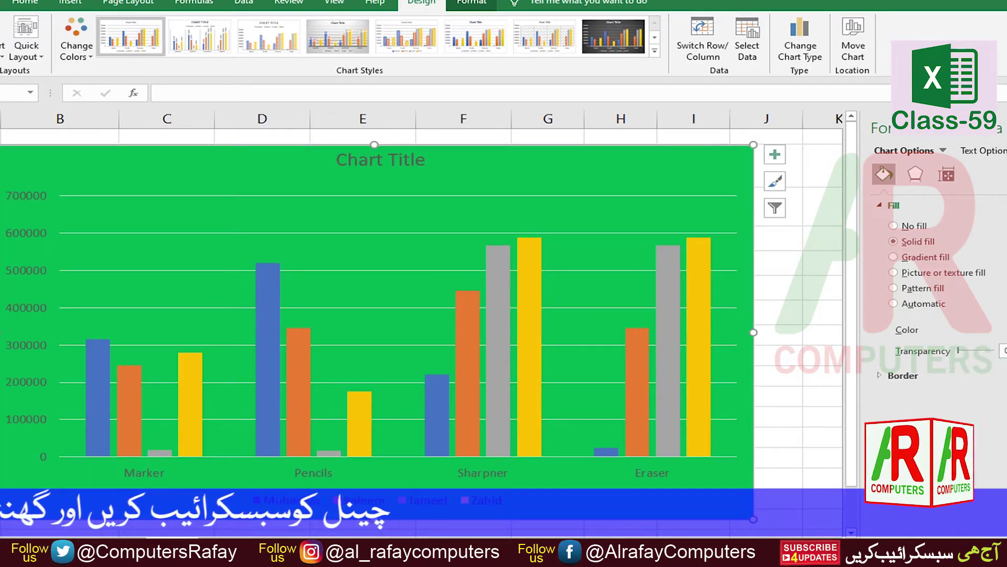
pyautogui.click(1005, 330)
pyautogui.click(1006, 440)
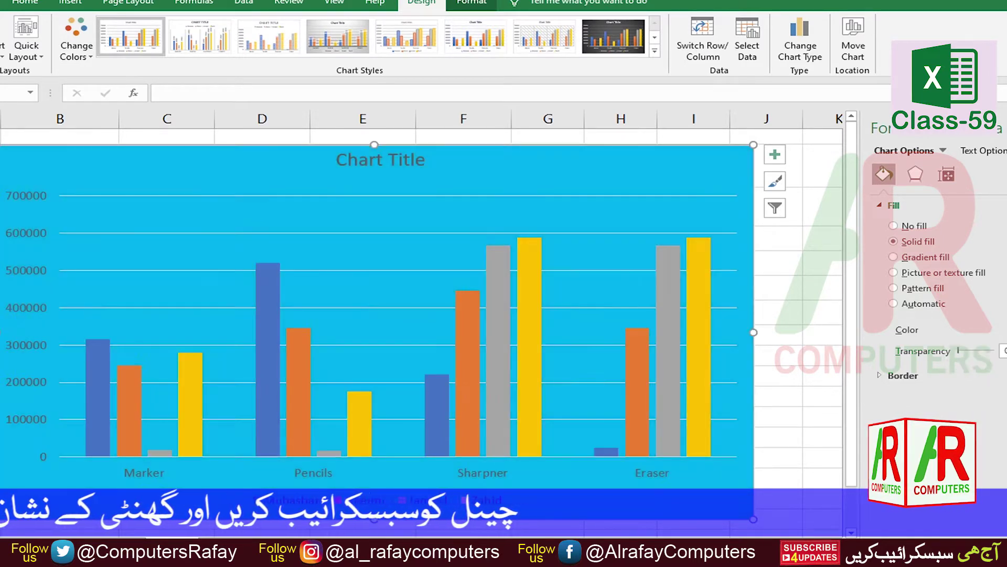
pyautogui.click(1006, 330)
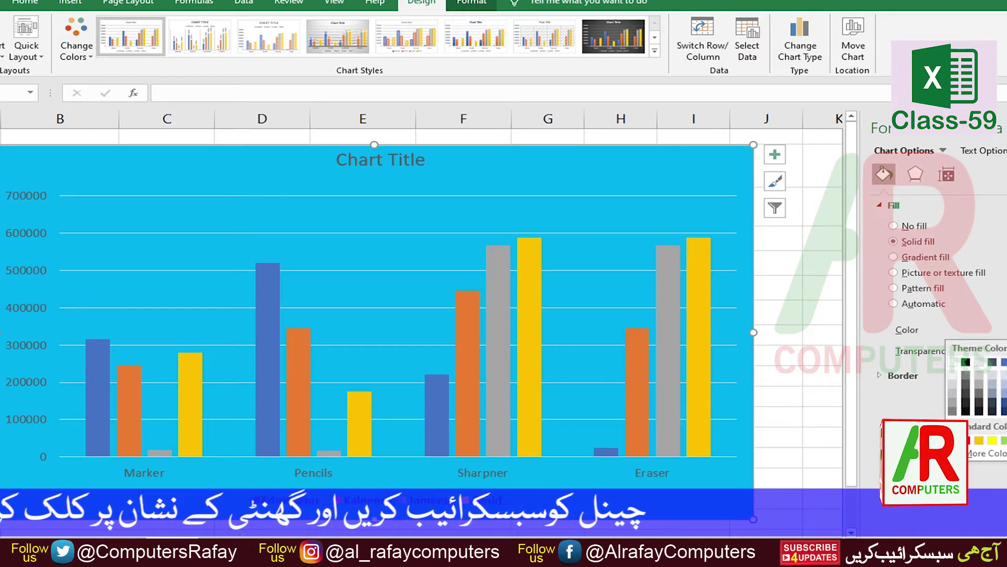
pyautogui.click(1006, 392)
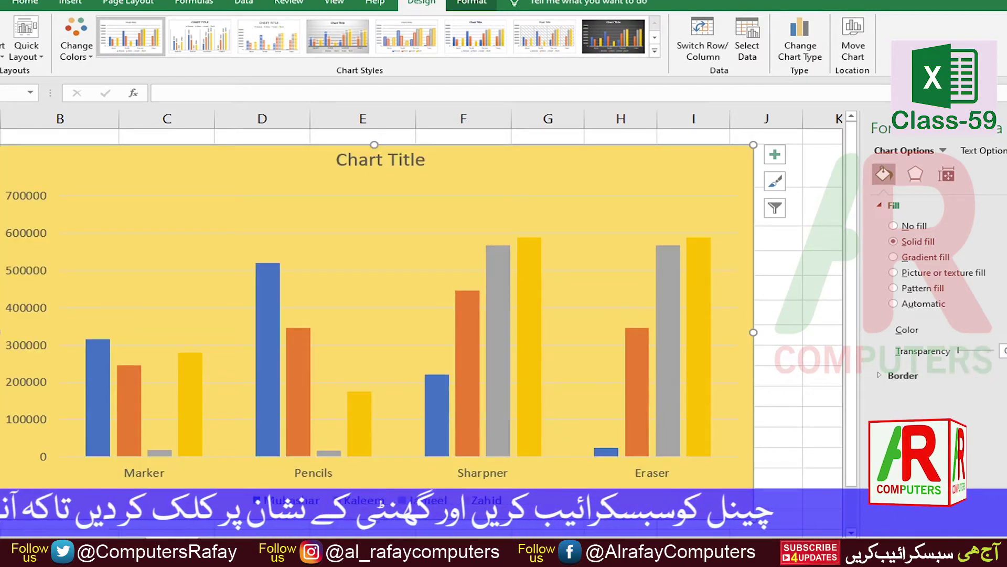
# Step: Try a gradient fill on the chart area, and replace it with a picture or texture fill
pyautogui.click(892, 257)
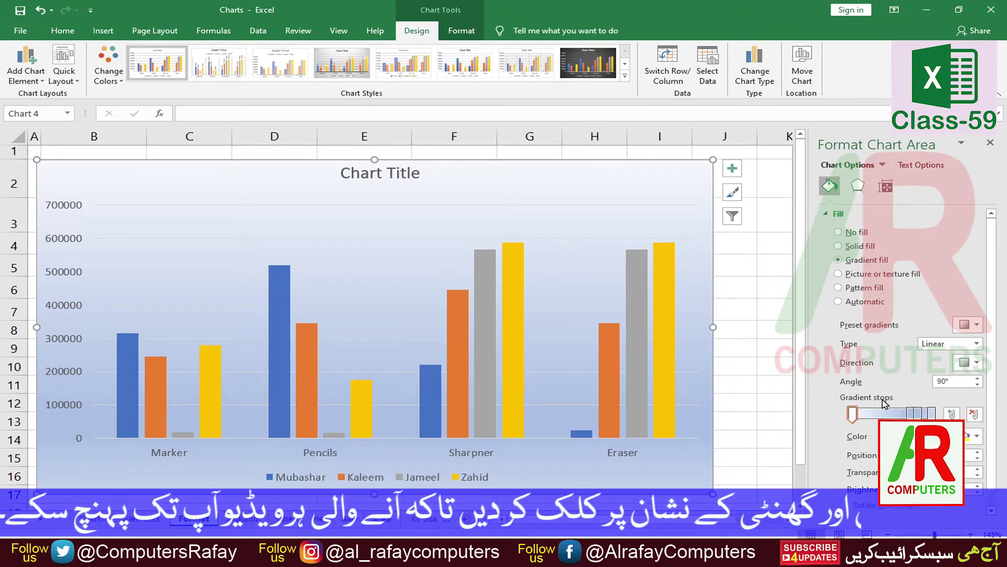
pyautogui.click(838, 274)
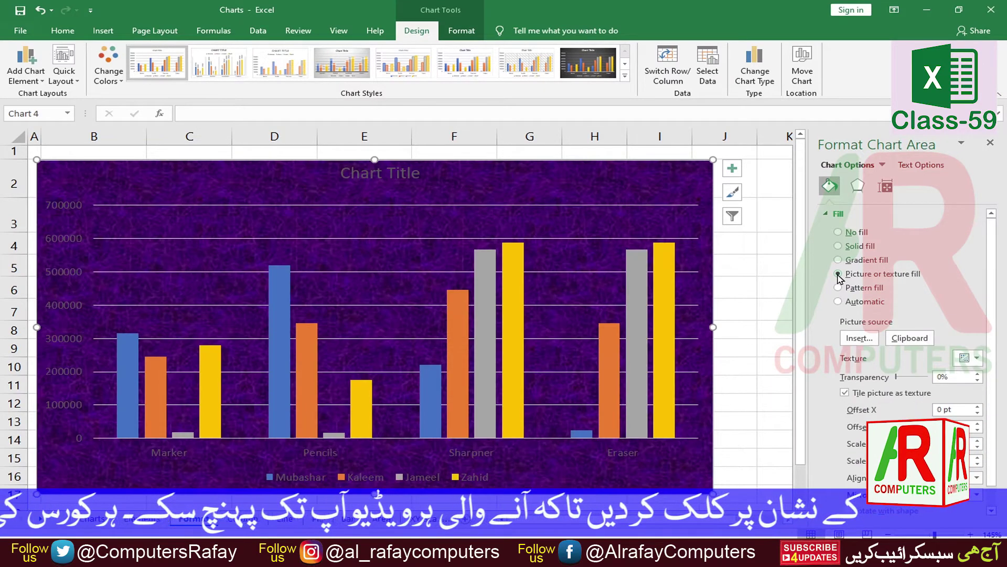
# Step: Try a green marble, a grey granite and a pink tissue texture as the chart area's fill
pyautogui.click(979, 360)
pyautogui.click(912, 154)
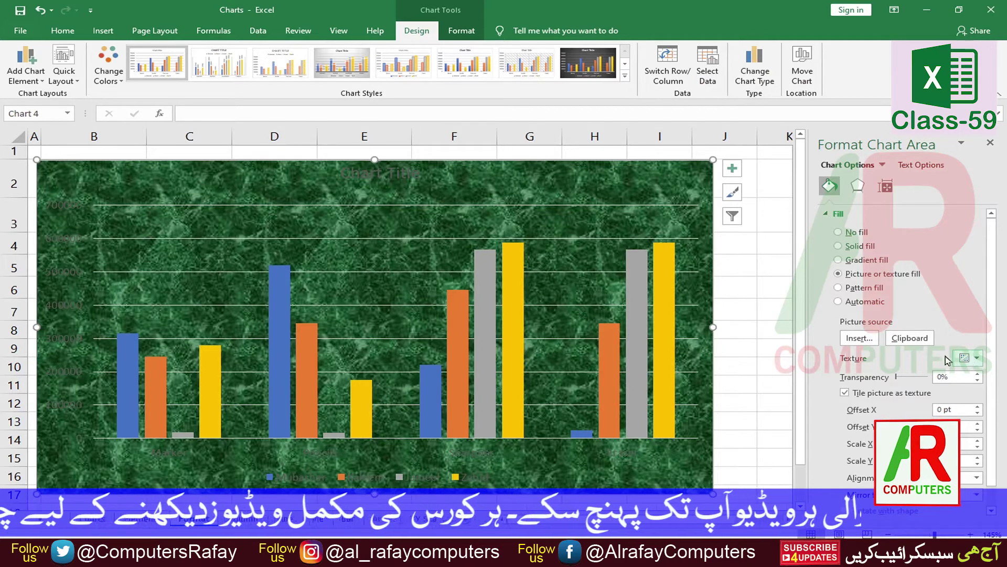
pyautogui.click(979, 360)
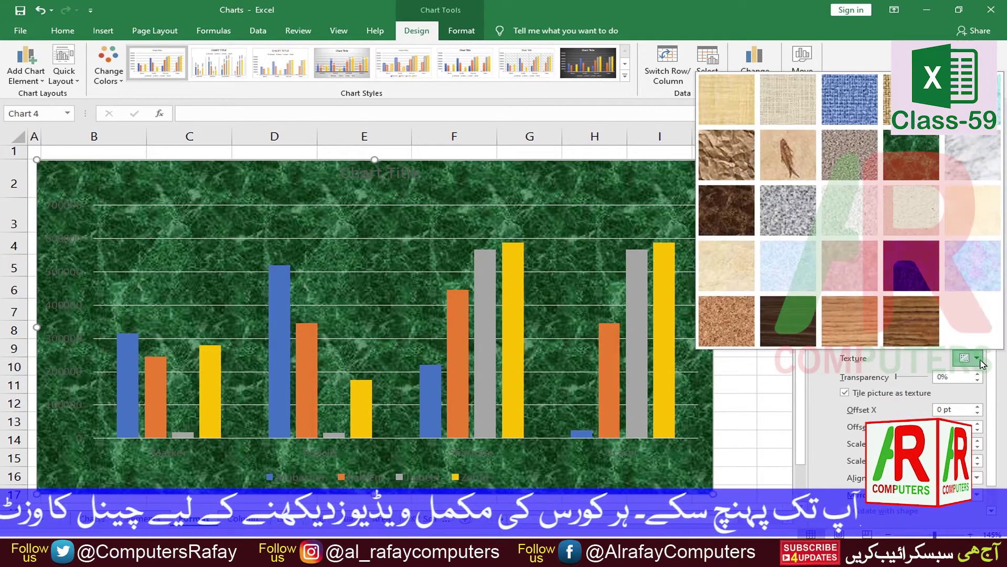
pyautogui.click(780, 224)
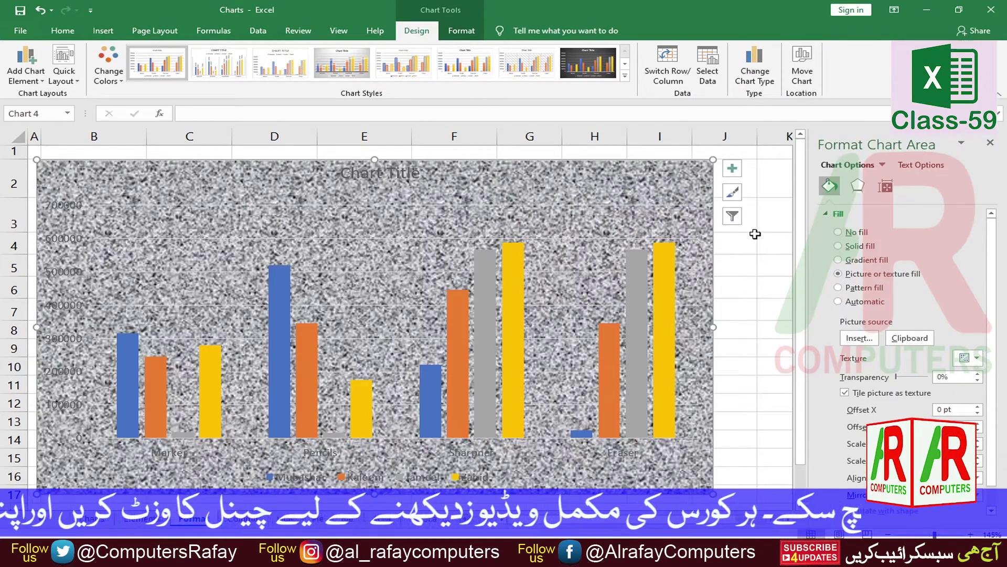
pyautogui.click(976, 358)
pyautogui.click(860, 272)
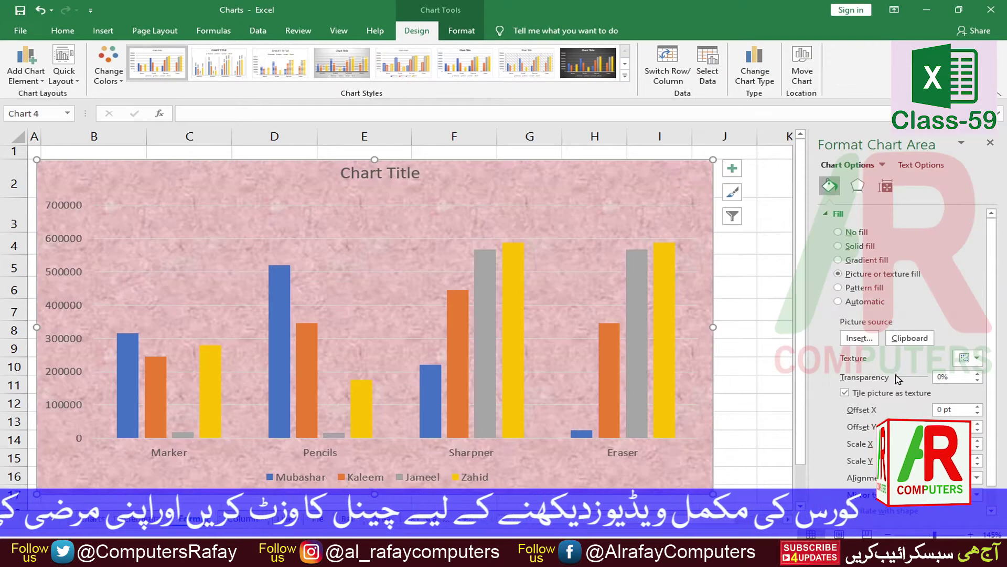
# Step: Fill the chart area with the picture mvus-logo-9-a from the Academic logos folder
pyautogui.click(857, 339)
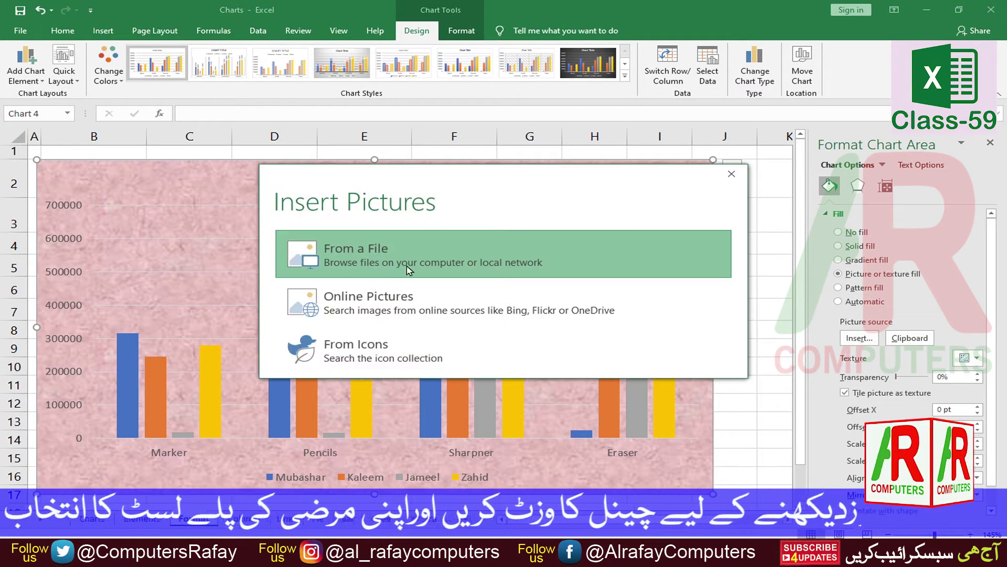
pyautogui.click(371, 259)
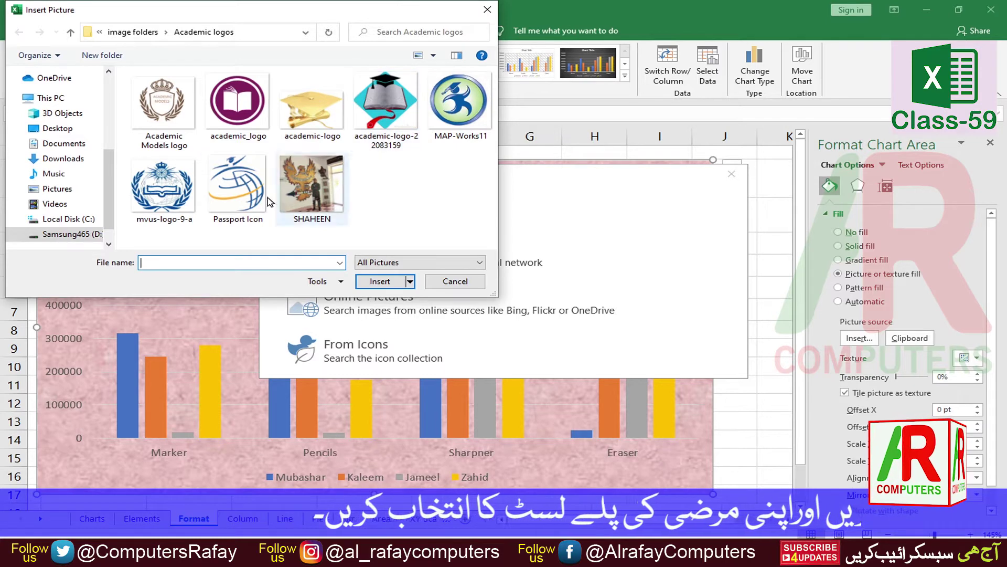
pyautogui.click(164, 190)
pyautogui.click(375, 286)
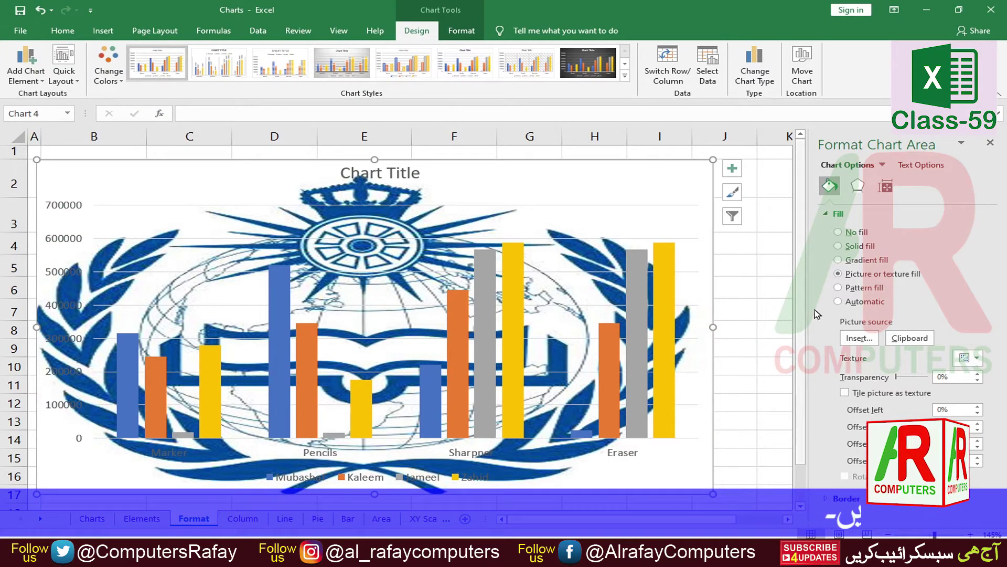
# Step: Switch the chart area to a pattern fill, trying a dense diagonal pattern and then the diamond grid pattern
pyautogui.click(838, 287)
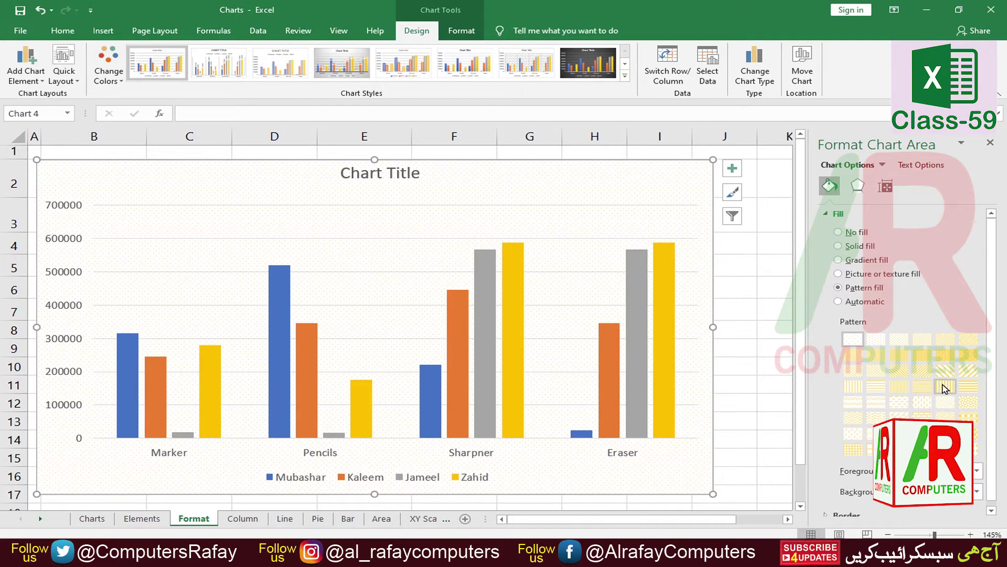
pyautogui.click(898, 371)
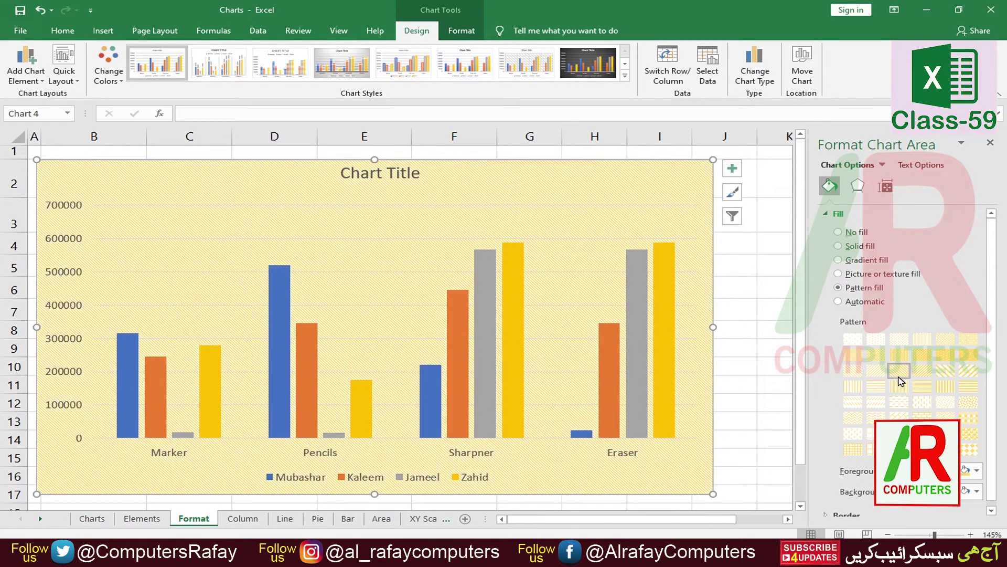
pyautogui.click(970, 450)
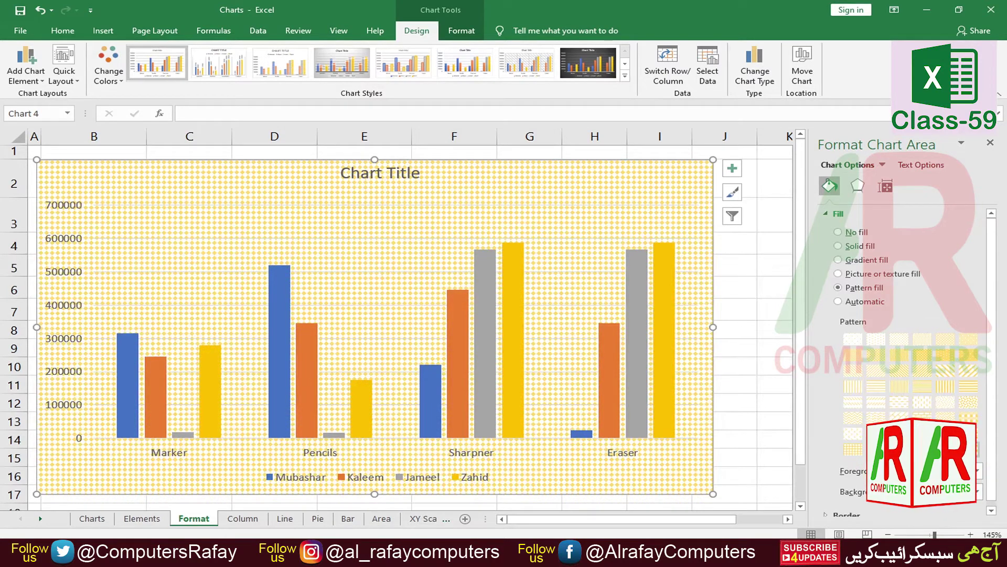
# Step: Change the pattern's foreground colour to light blue, then to a pale gold theme colour
pyautogui.click(978, 472)
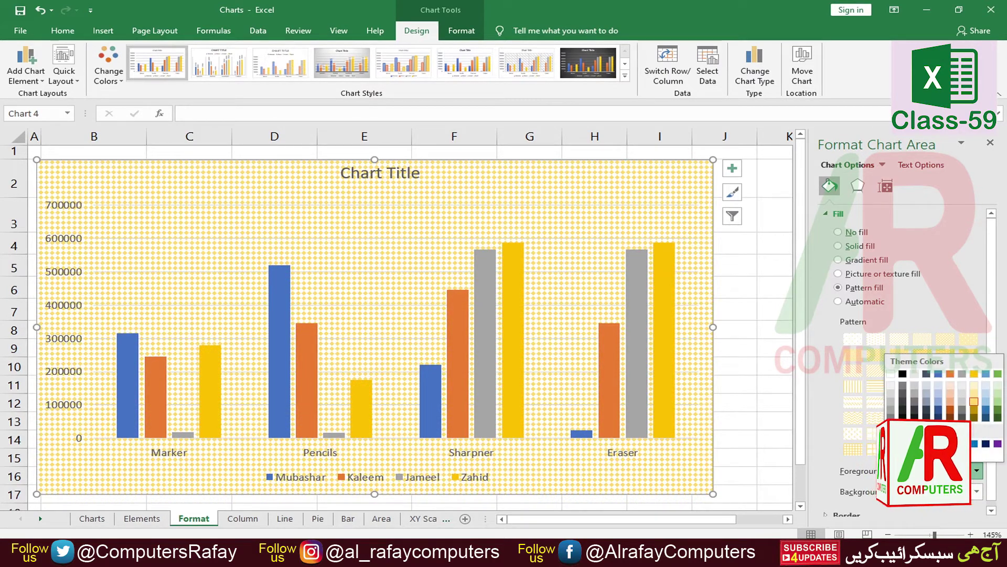
pyautogui.click(962, 444)
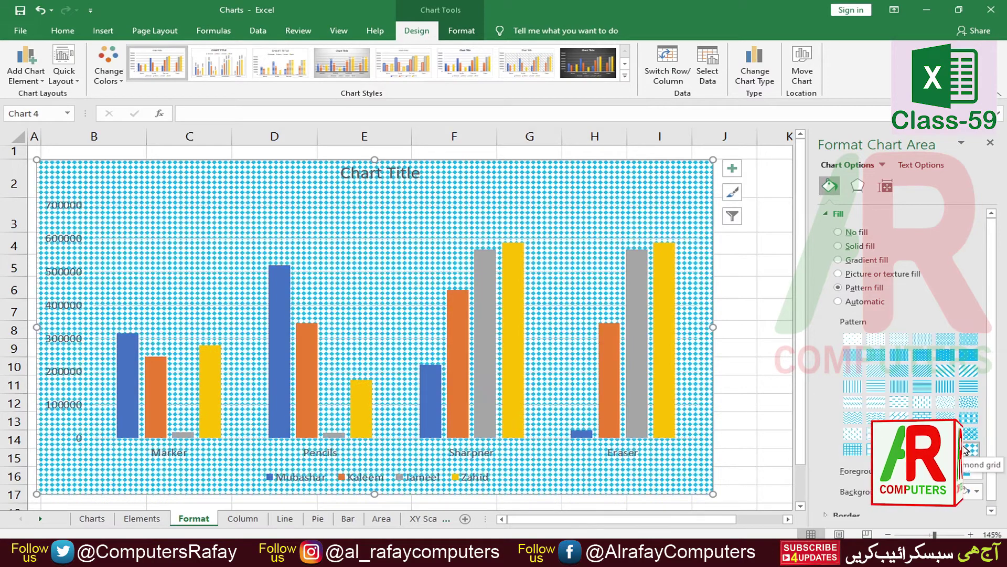
pyautogui.click(978, 472)
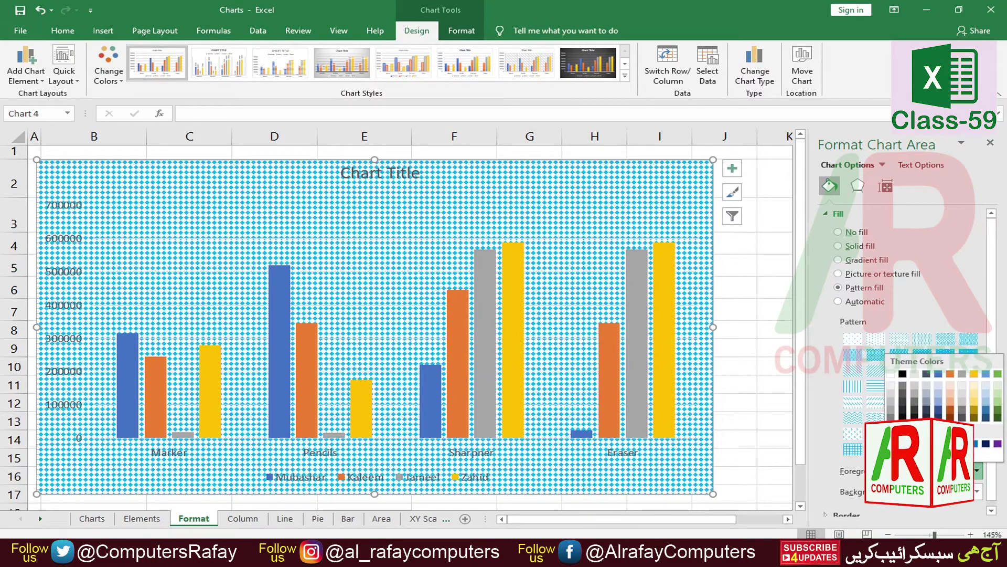
pyautogui.click(969, 395)
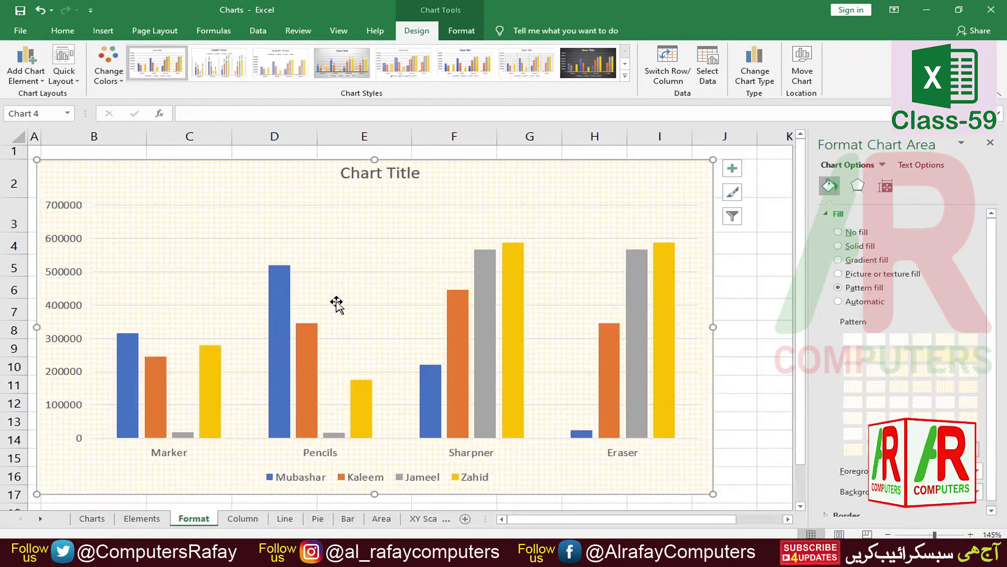
# Step: Change the pattern's background colour to green, then to yellow
pyautogui.click(980, 493)
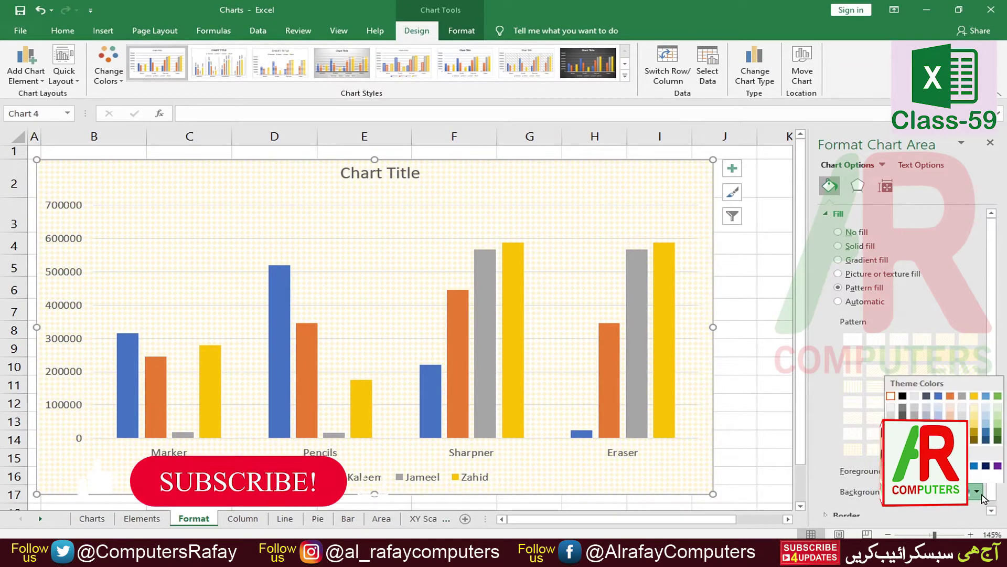
pyautogui.click(950, 465)
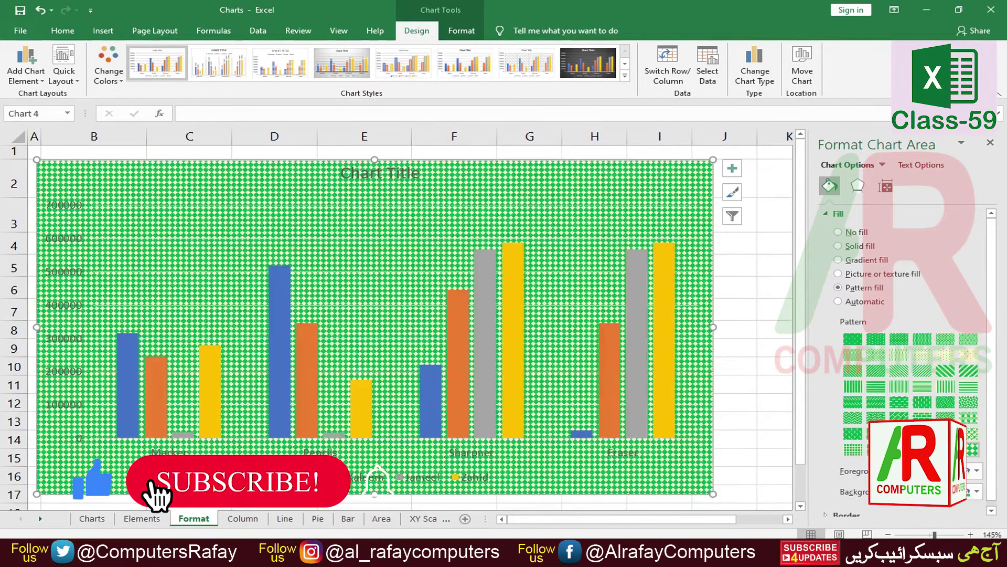
pyautogui.click(979, 493)
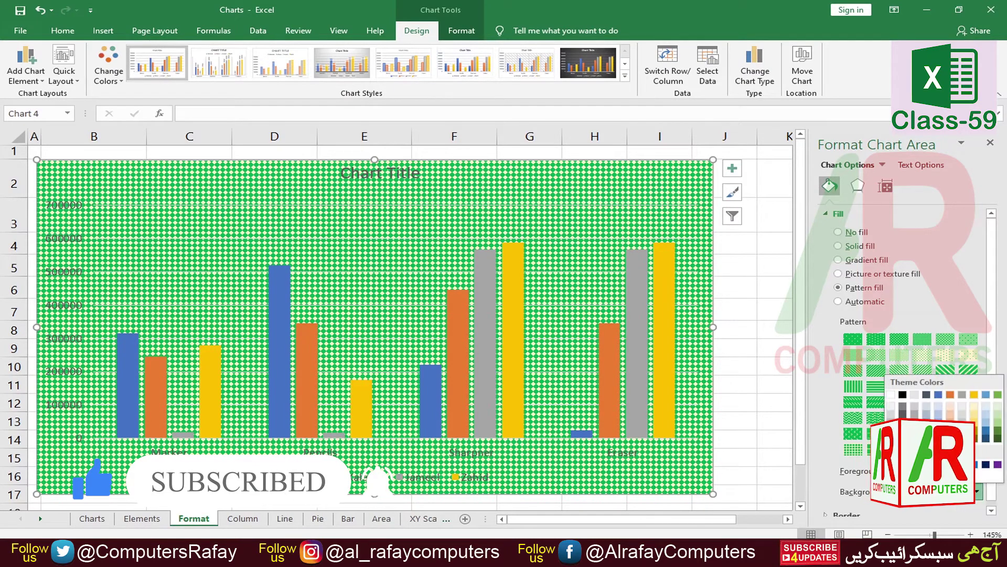
pyautogui.click(926, 465)
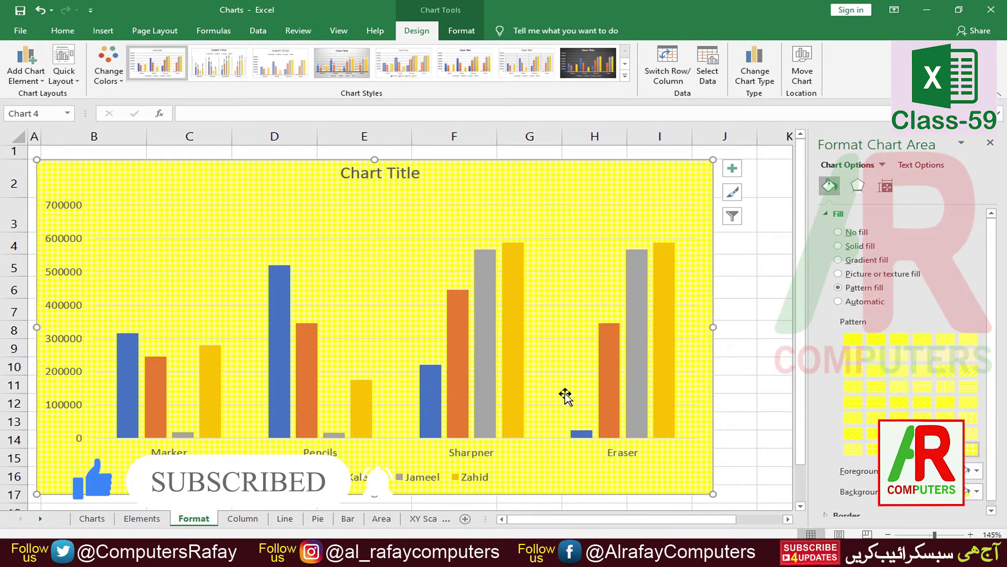
# Step: Review the chart area's effect settings, including the shadow options, and close the formatting options
pyautogui.scroll(-1, 905, 341)
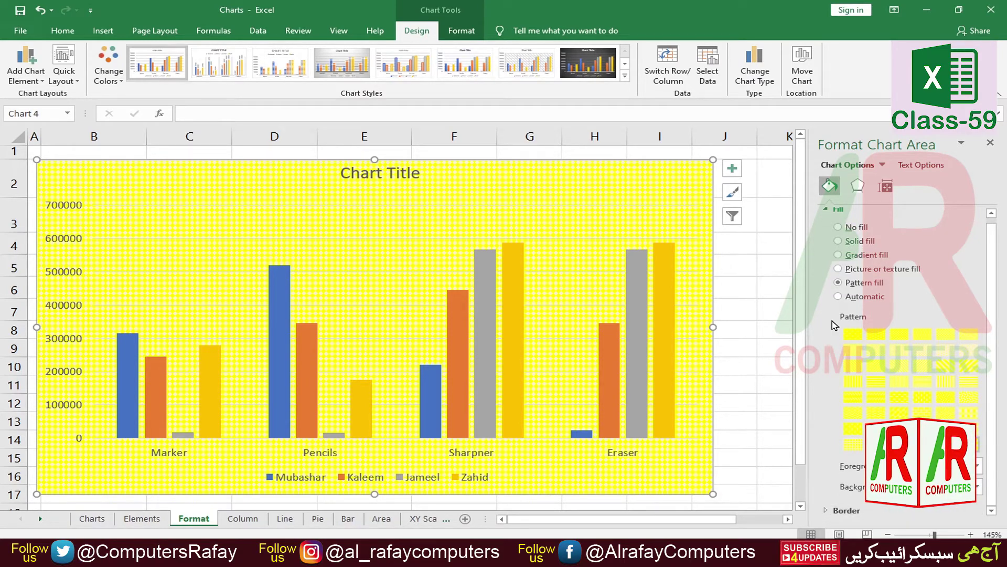
pyautogui.click(827, 211)
pyautogui.click(858, 187)
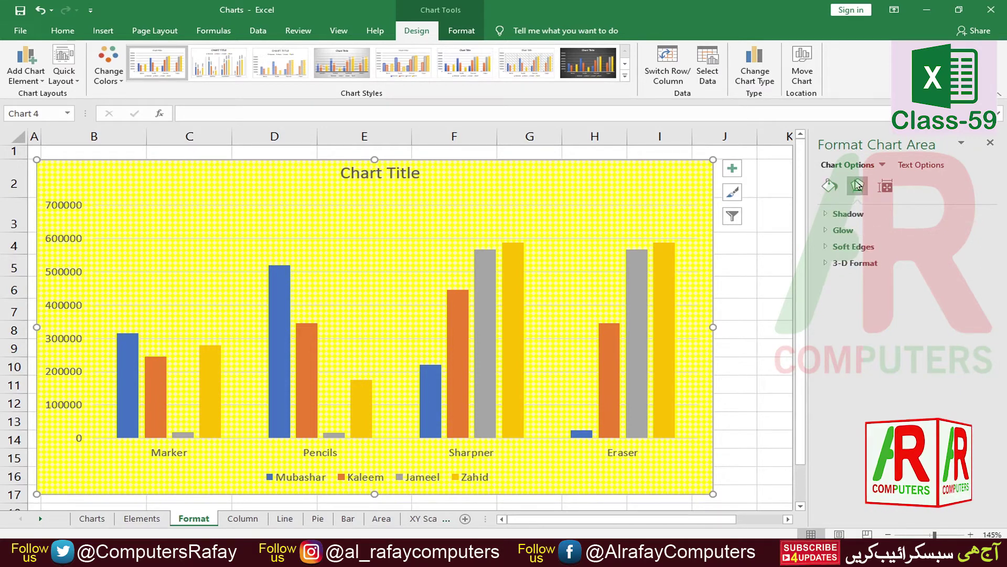
pyautogui.click(824, 215)
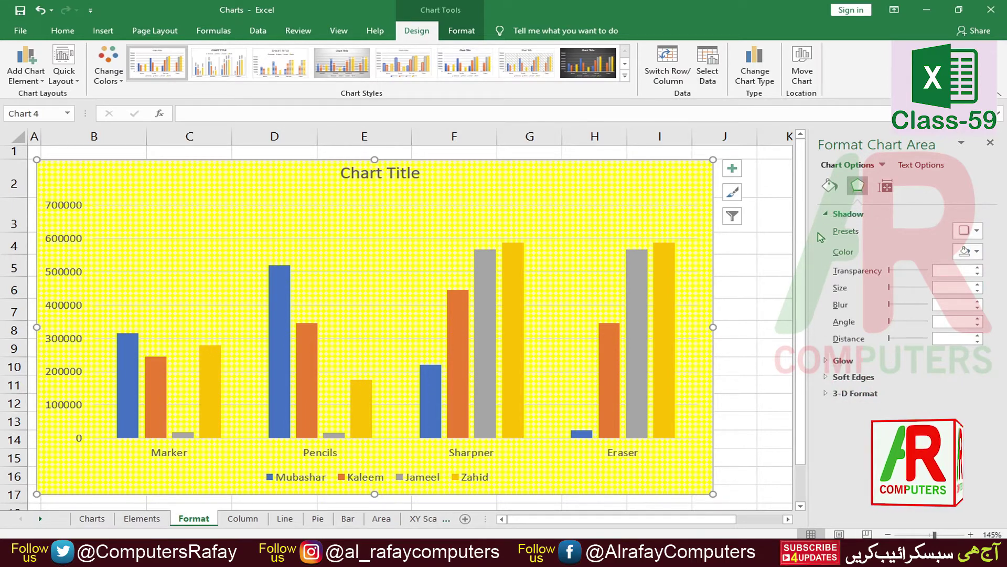
pyautogui.click(840, 214)
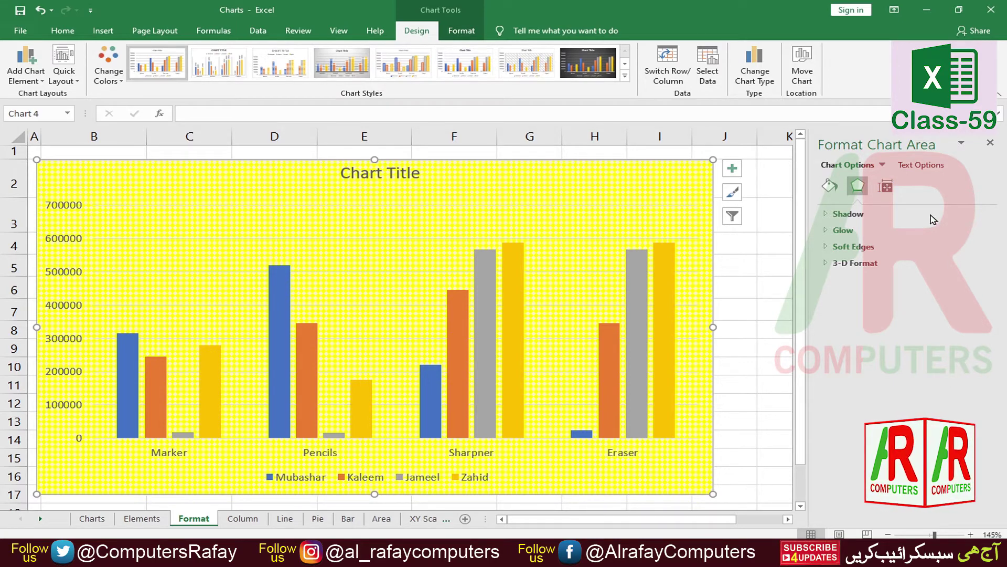
pyautogui.click(991, 145)
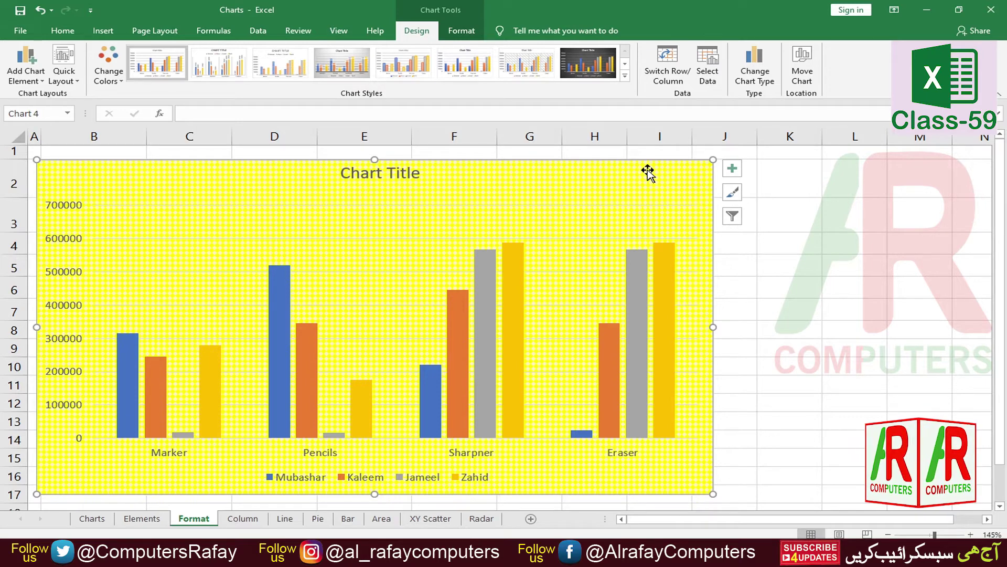
# Step: Delete the formatted chart and insert a new default column chart from the table in B3:F7
pyautogui.press('Delete')
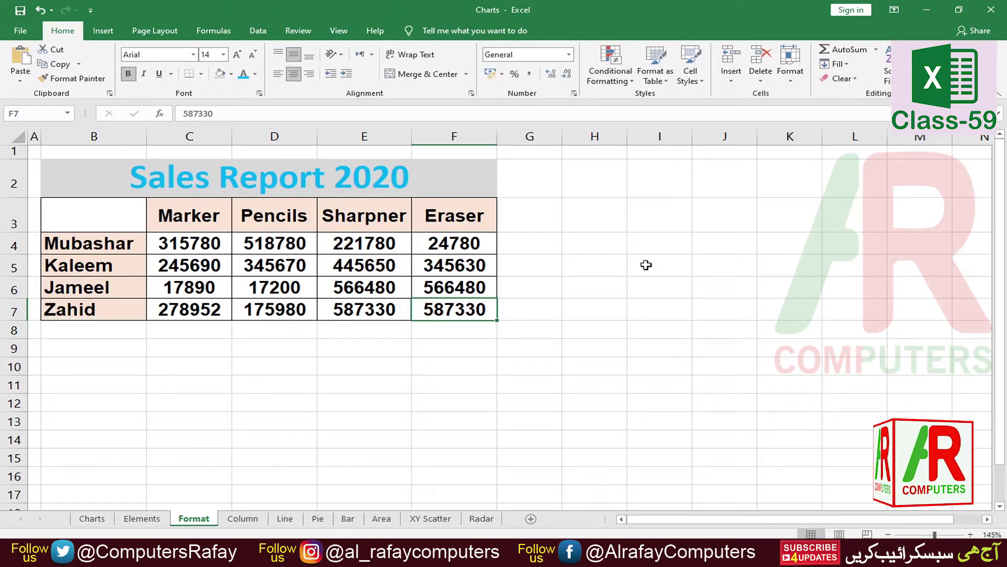
pyautogui.click(646, 264)
pyautogui.moveTo(83, 215)
pyautogui.mouseDown()
pyautogui.moveTo(459, 288)
pyautogui.moveTo(446, 311)
pyautogui.mouseUp()
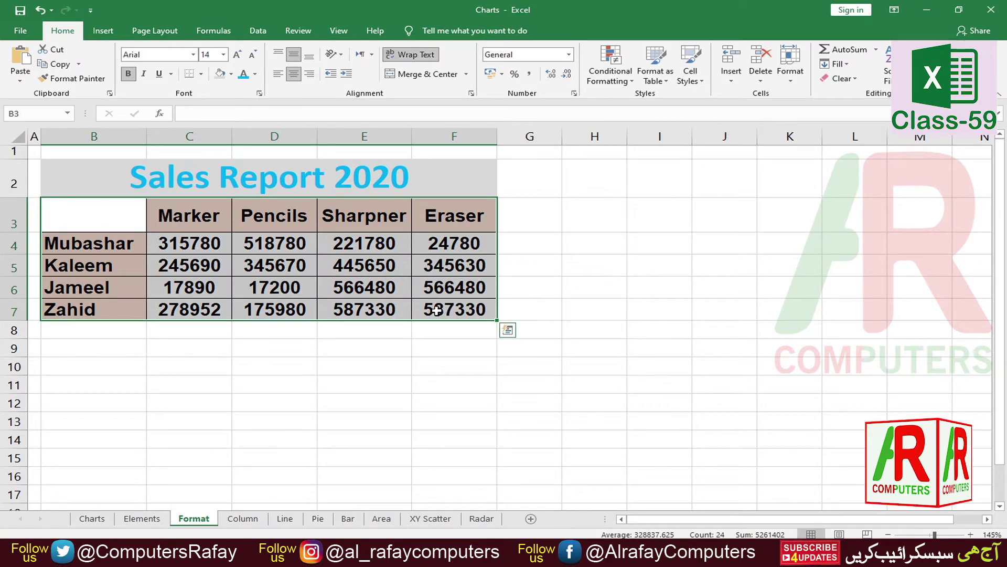
pyautogui.hotkey('alt', 'F1')
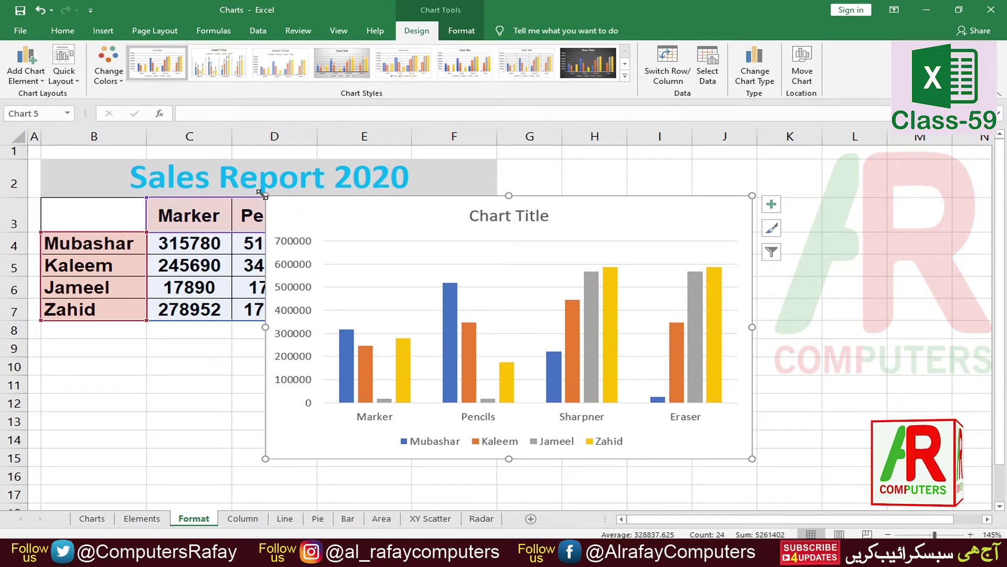
# Step: Move the new chart over the sales table and enlarge it to reach about column J and row 17
pyautogui.moveTo(355, 219); pyautogui.dragTo(160, 178)
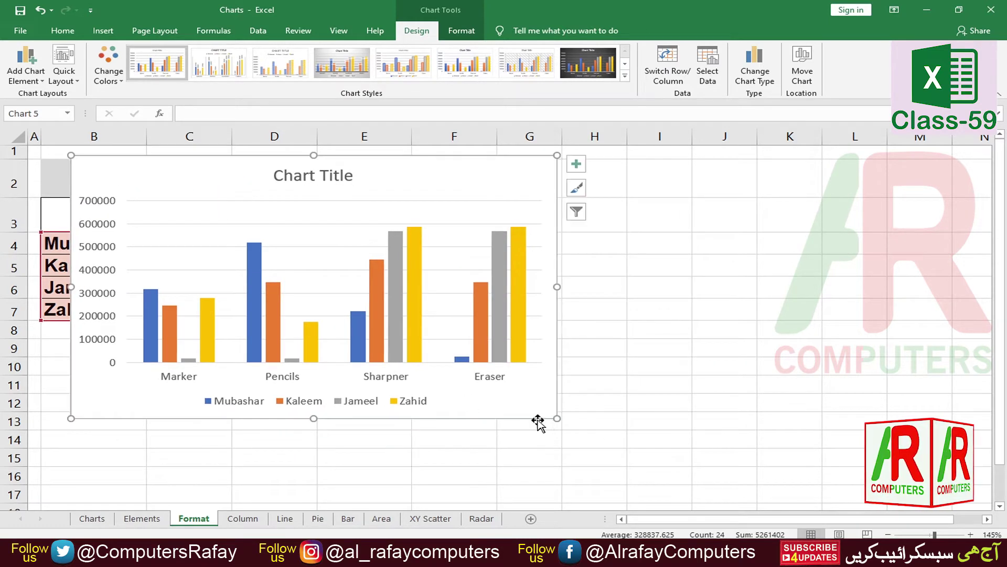
pyautogui.moveTo(556, 418); pyautogui.dragTo(702, 494)
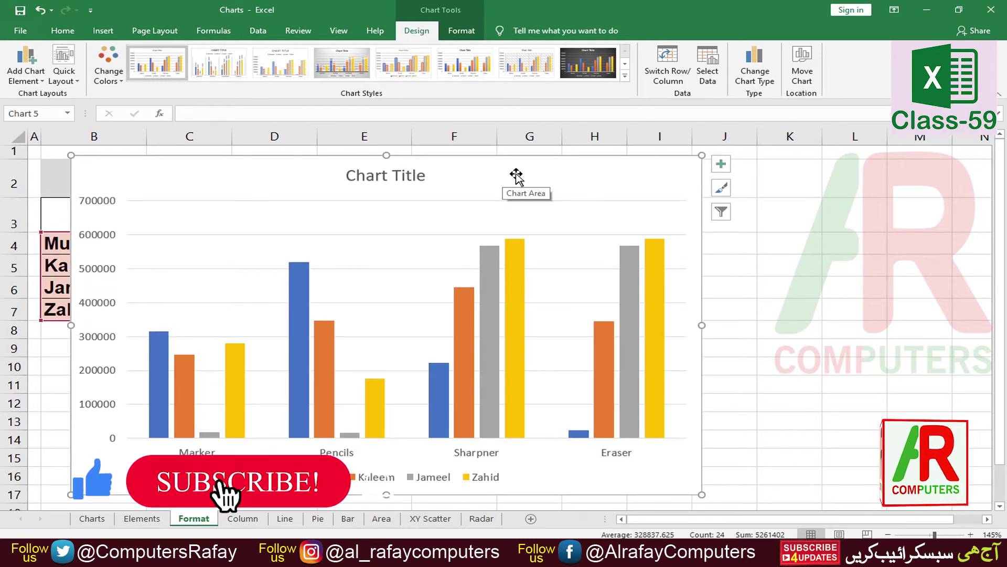
# Step: Select the plot area, open its formatting options directly from the chart, and close them
pyautogui.click(424, 224)
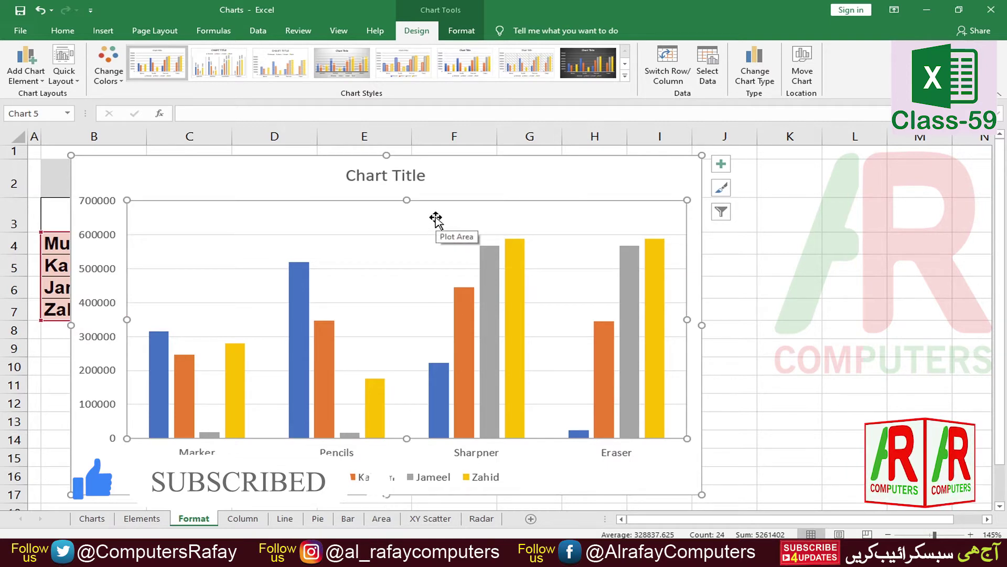
pyautogui.doubleClick(436, 218)
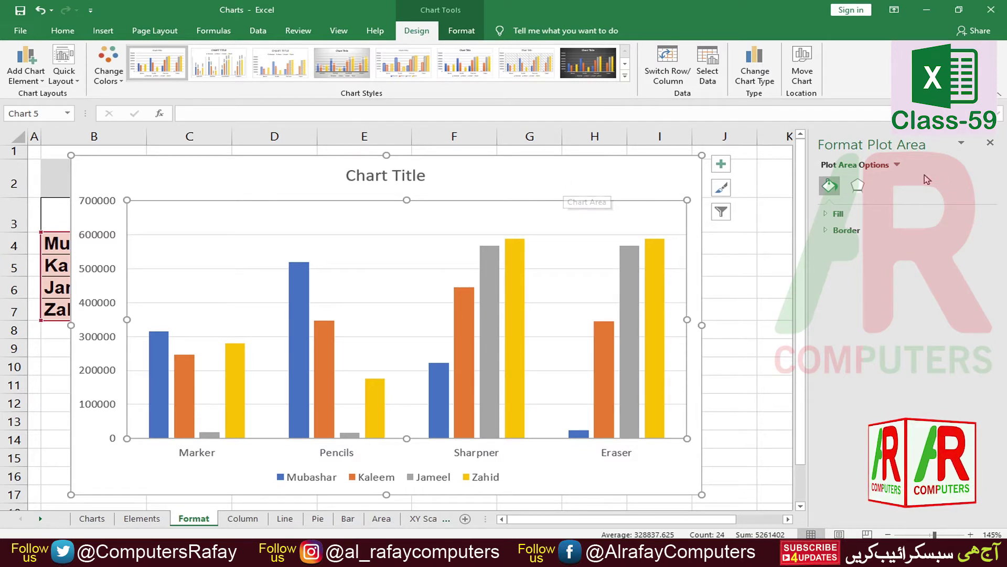
pyautogui.click(991, 143)
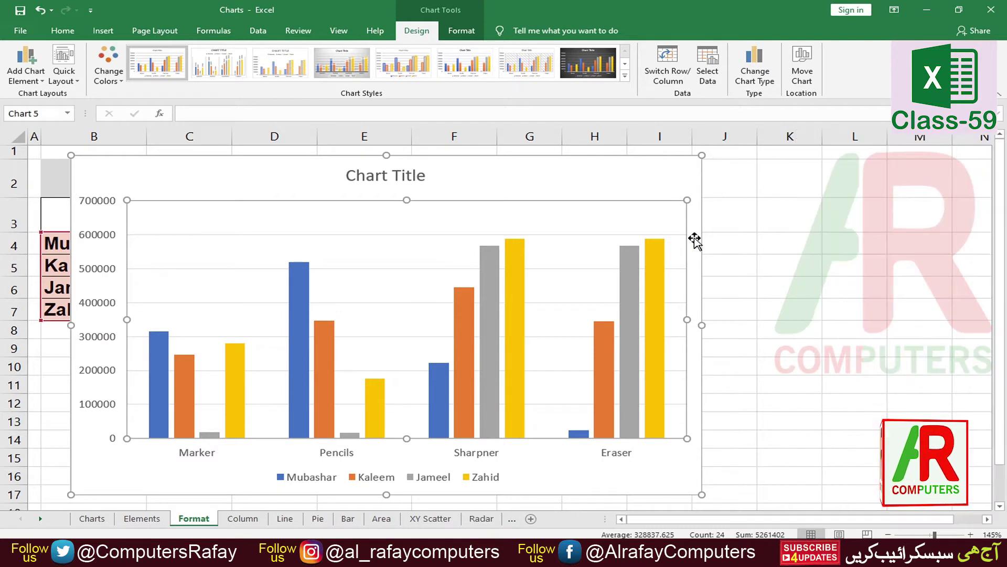
# Step: Review the plot area's context commands, open its formatting options from there, then close them and deselect the chart
pyautogui.rightClick(631, 222)
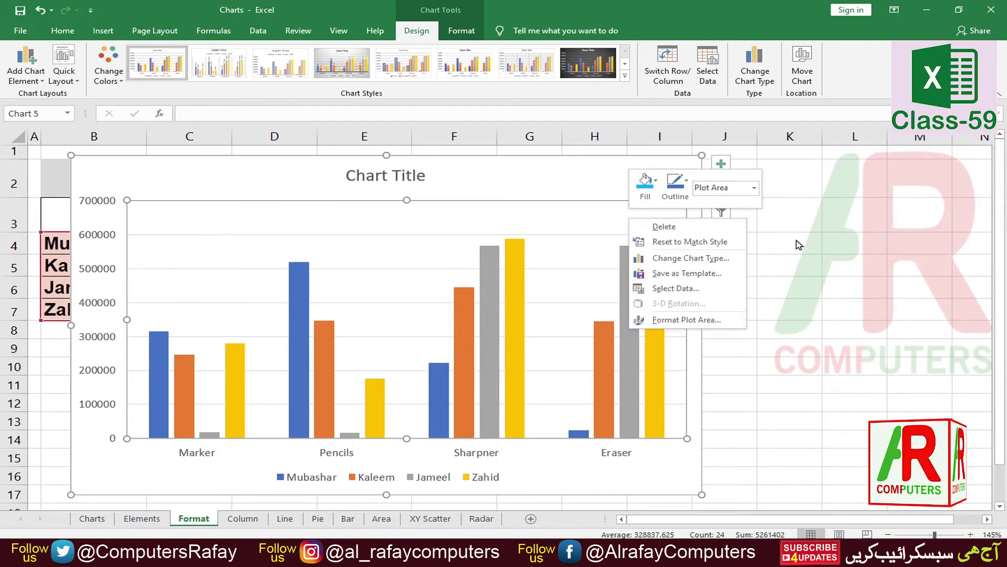
pyautogui.press('Escape')
pyautogui.rightClick(621, 223)
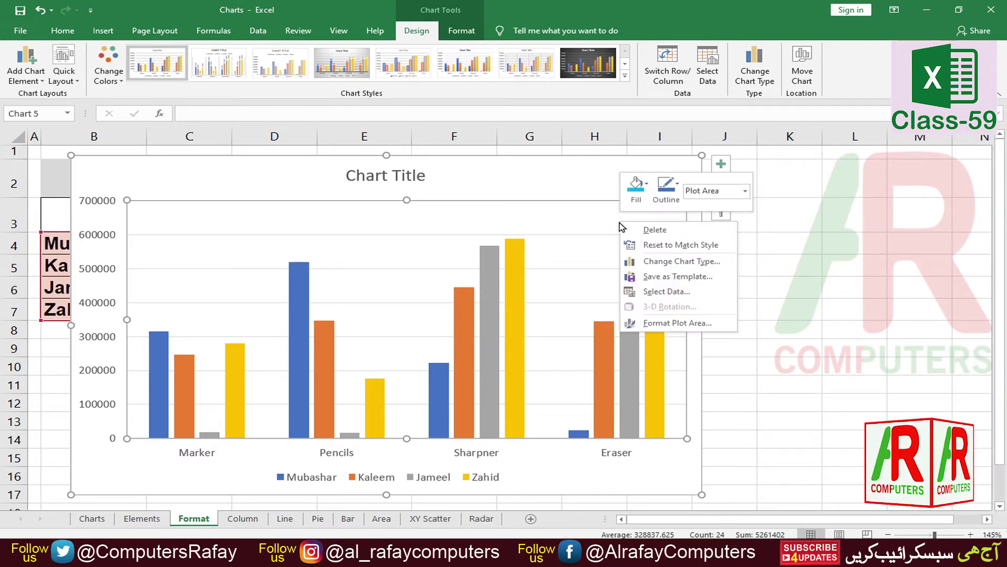
pyautogui.click(678, 324)
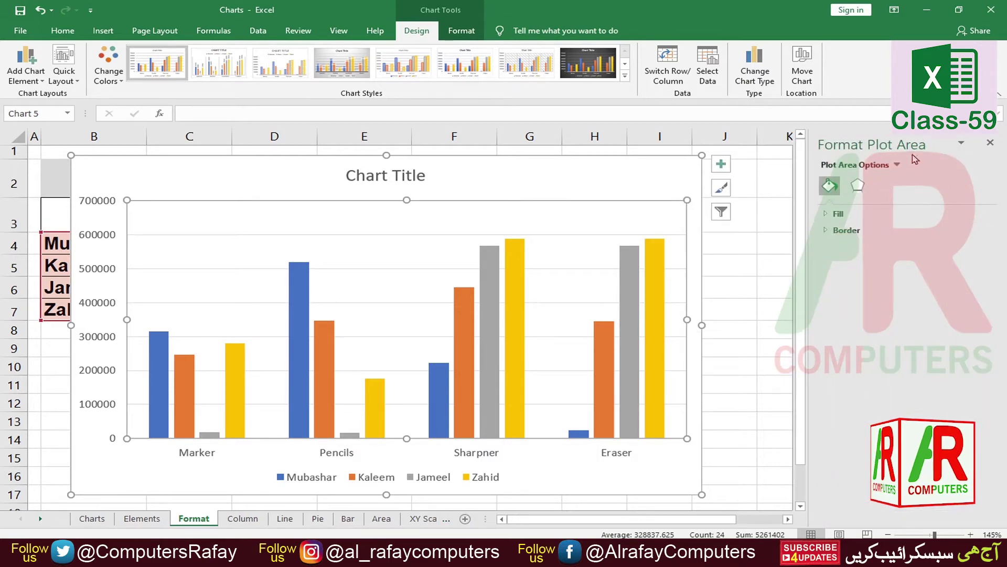
pyautogui.click(988, 144)
pyautogui.click(821, 213)
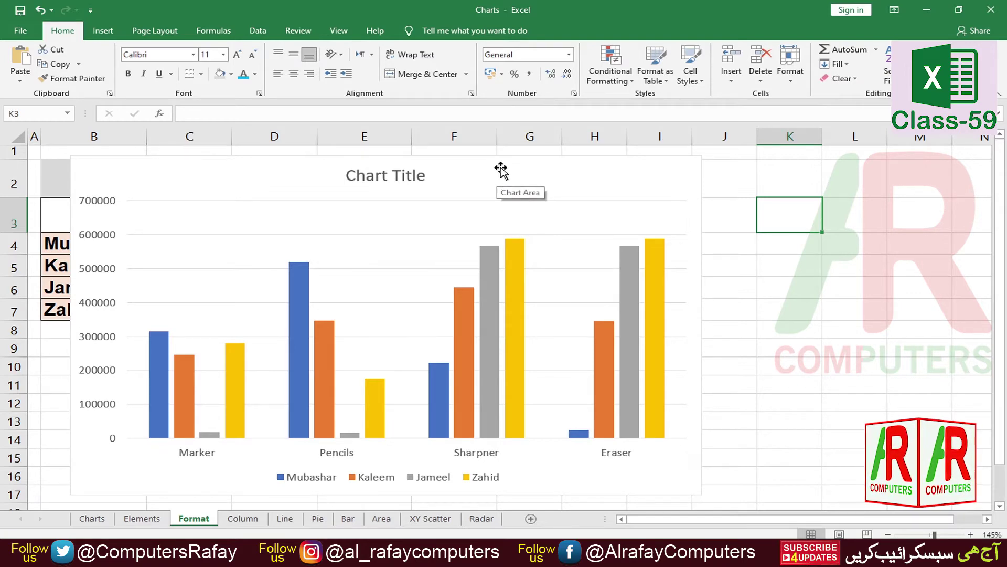
# Step: Open the chart area's formatting options and compare them with those for the plot area, vertical axis and chart title
pyautogui.doubleClick(507, 174)
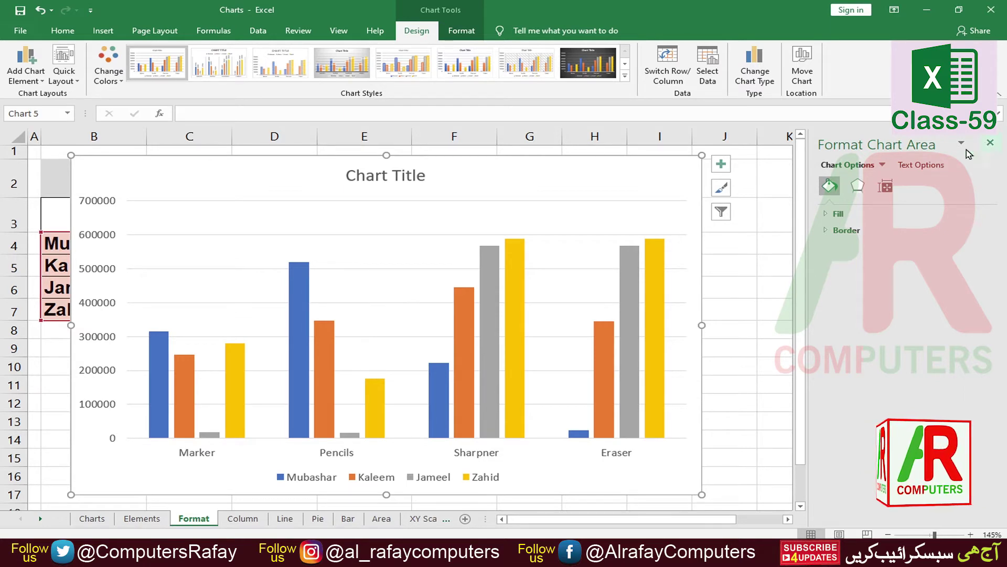
pyautogui.click(430, 225)
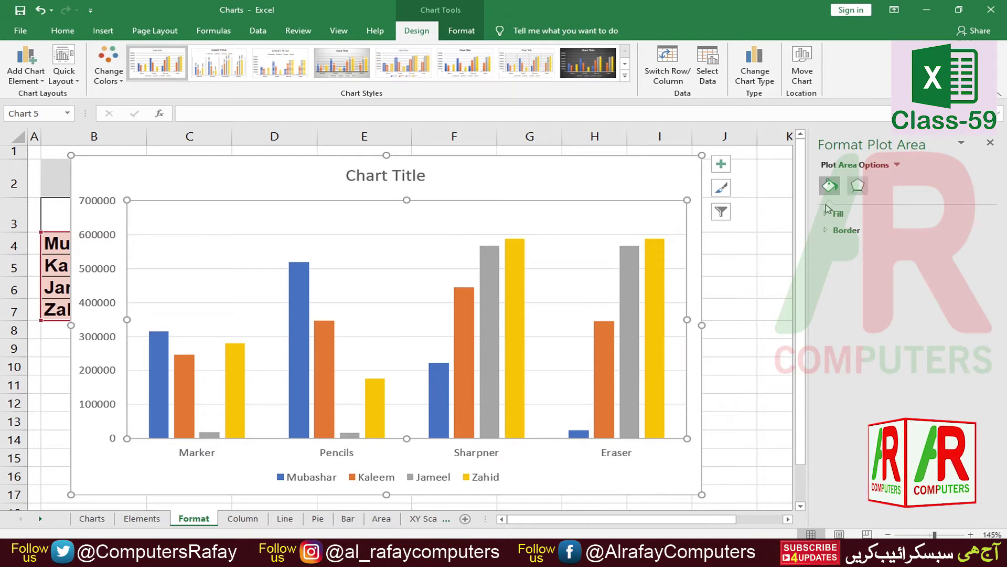
pyautogui.click(90, 273)
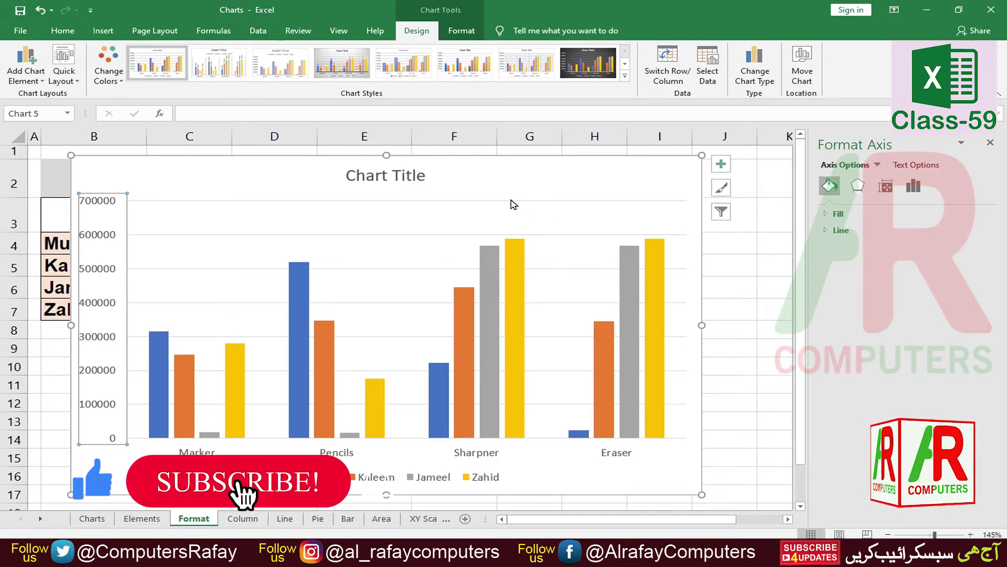
pyautogui.click(407, 178)
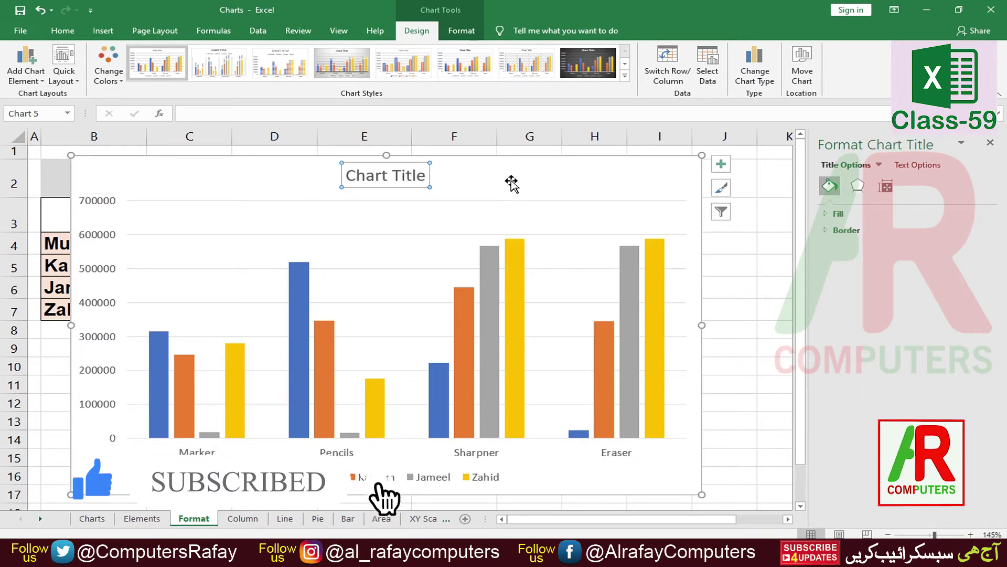
pyautogui.click(513, 176)
pyautogui.click(412, 175)
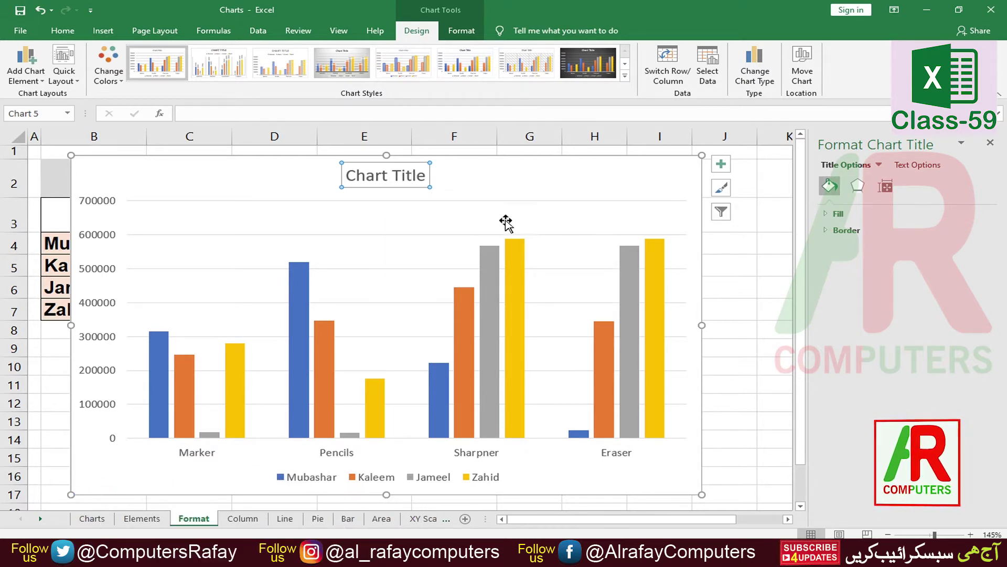
# Step: Select the whole chart area and give all its text a solid fill in the standard blue
pyautogui.click(543, 177)
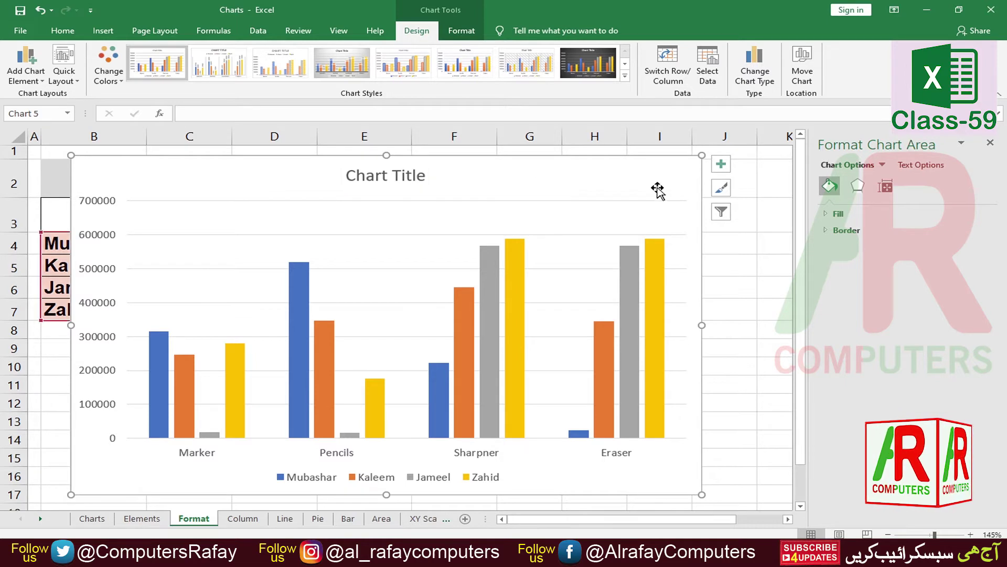
pyautogui.click(926, 166)
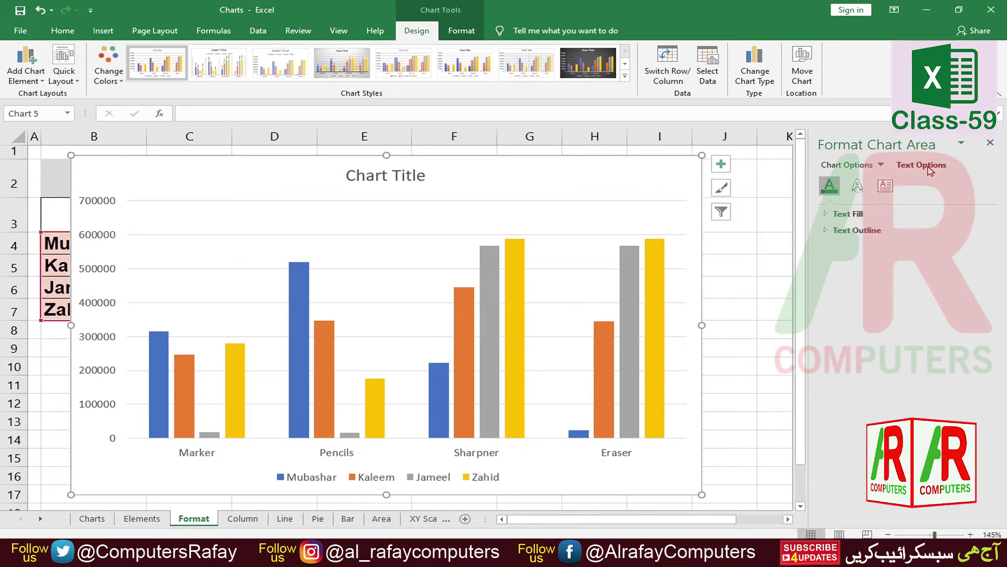
pyautogui.click(827, 215)
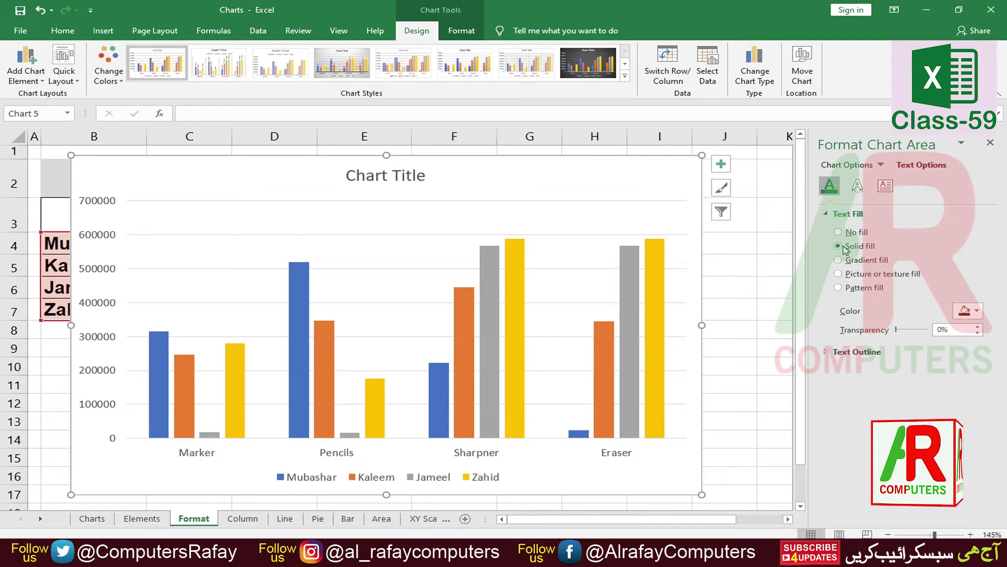
pyautogui.click(977, 311)
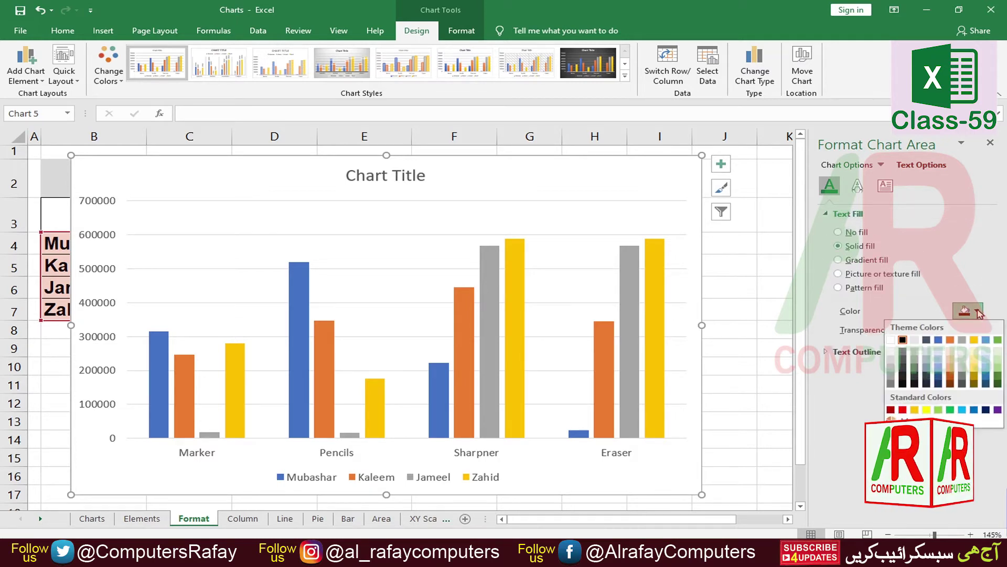
pyautogui.click(974, 411)
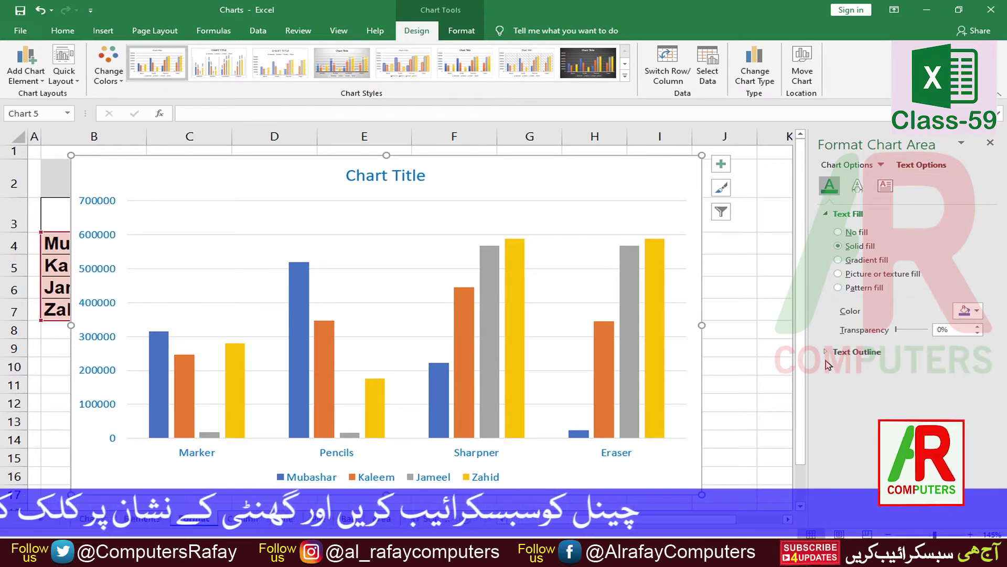
# Step: Apply the central reflection variation to the chart's text and set the reflection blur to 26 pt
pyautogui.click(857, 186)
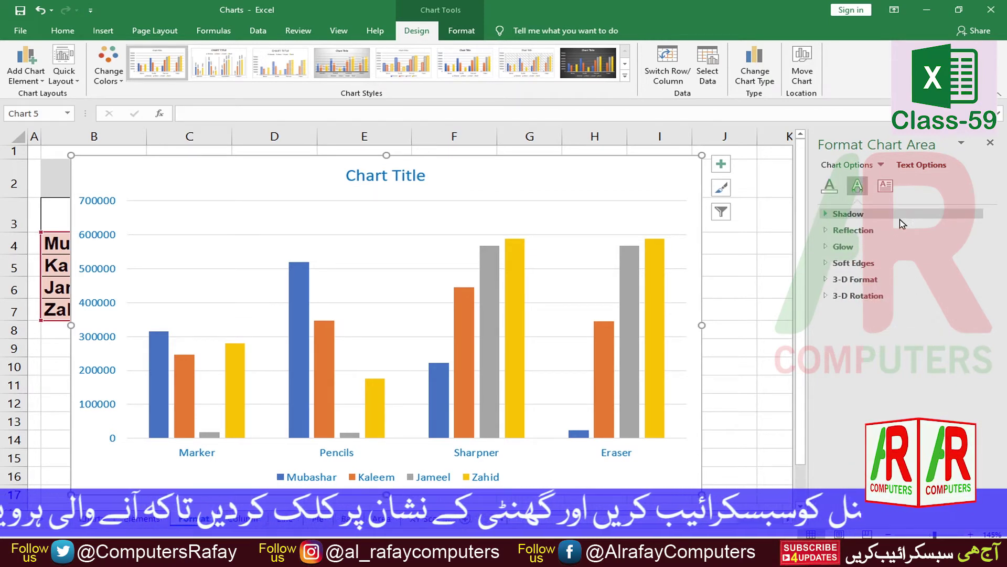
pyautogui.click(826, 234)
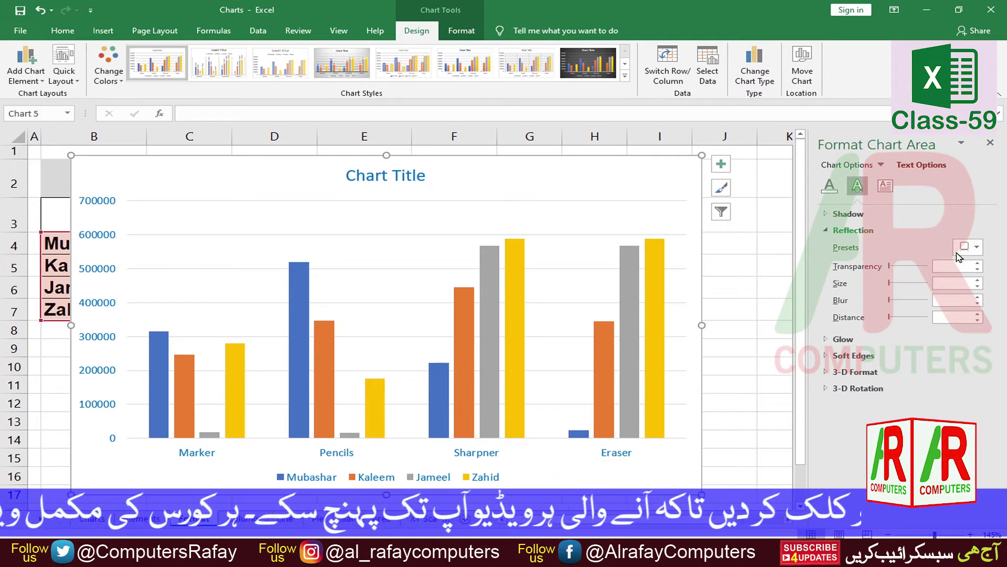
pyautogui.click(976, 247)
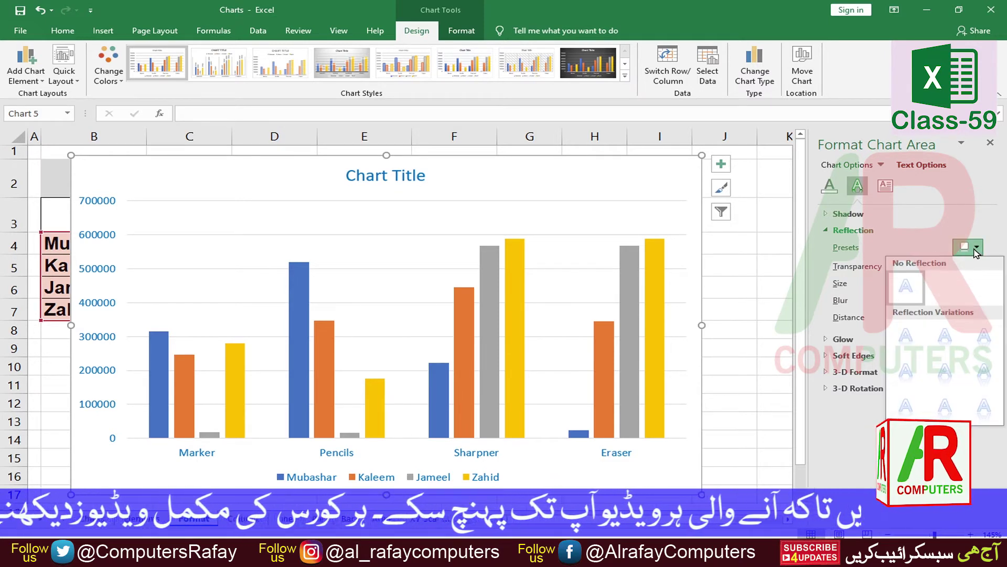
pyautogui.click(945, 370)
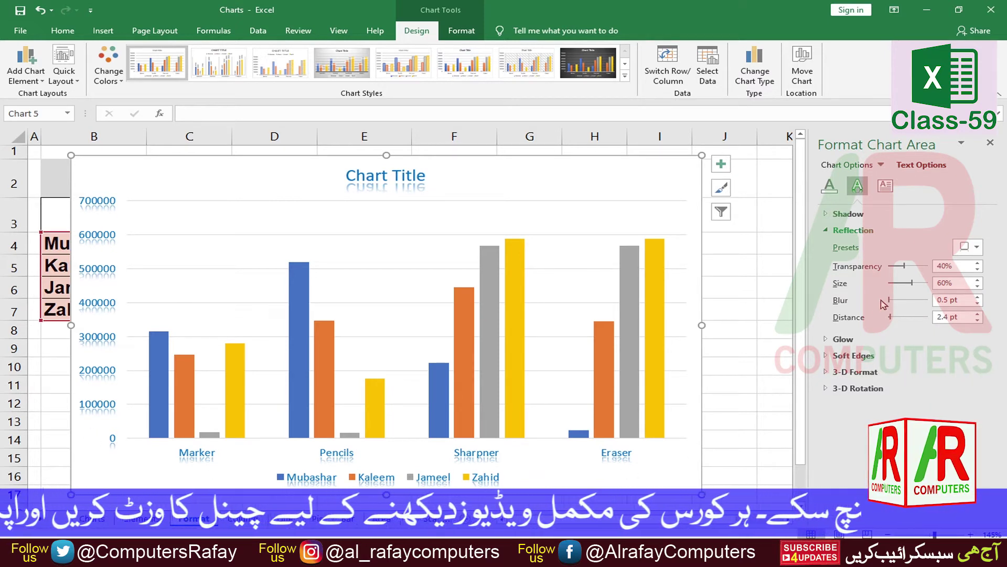
pyautogui.moveTo(890, 302); pyautogui.dragTo(912, 305)
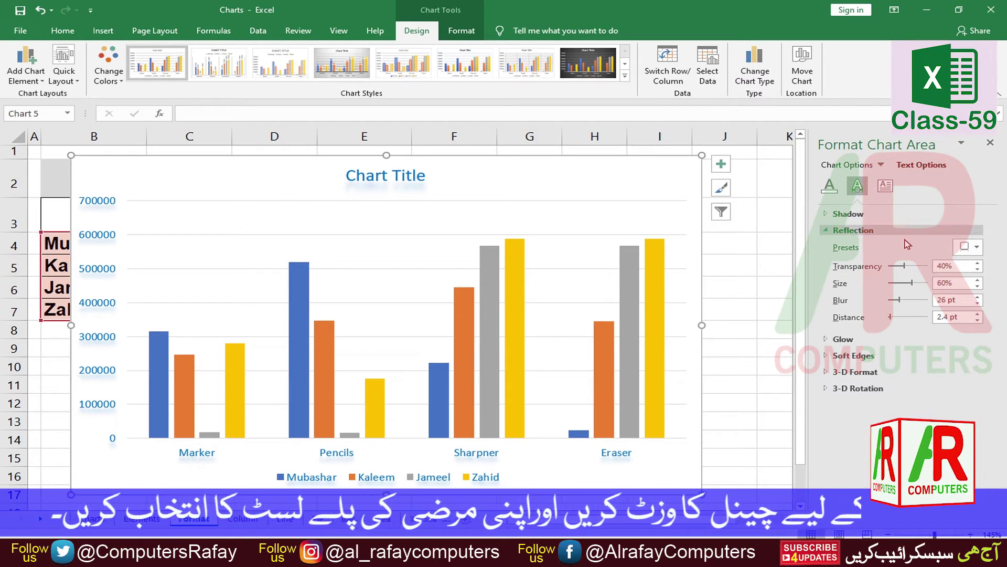
# Step: Review the vertical alignment and text direction choices for the chart text, then close the formatting options
pyautogui.click(886, 188)
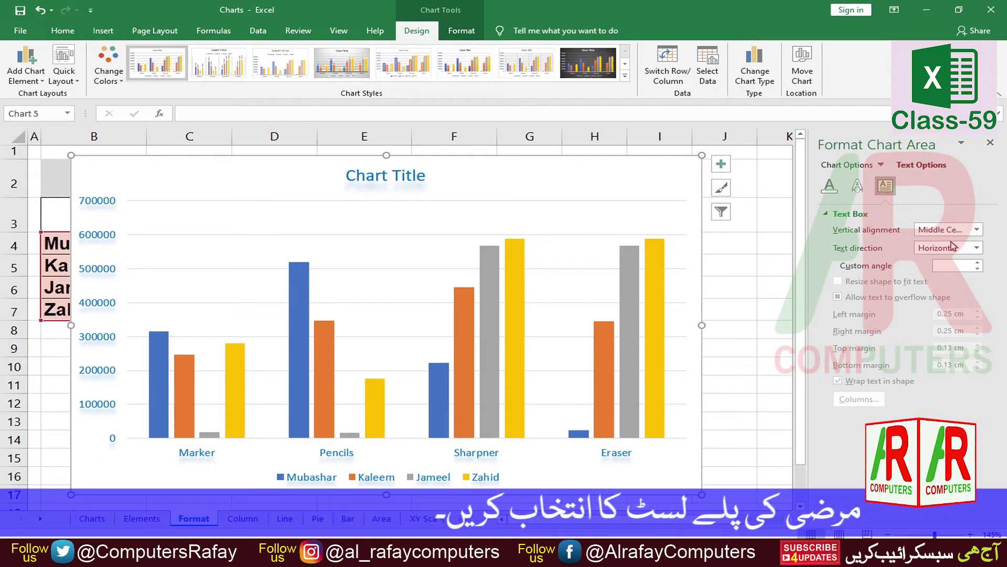
pyautogui.click(976, 229)
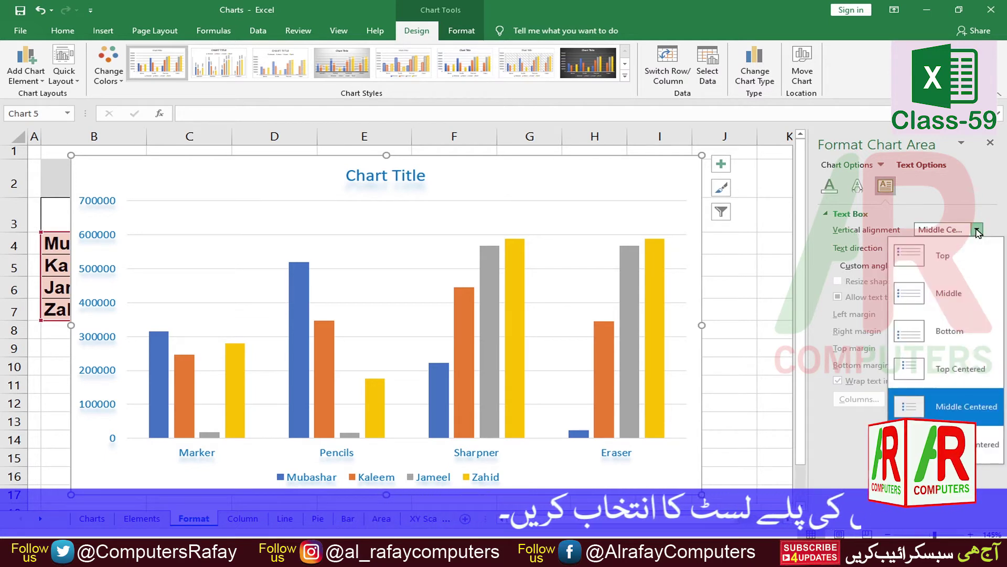
pyautogui.click(941, 202)
pyautogui.click(976, 248)
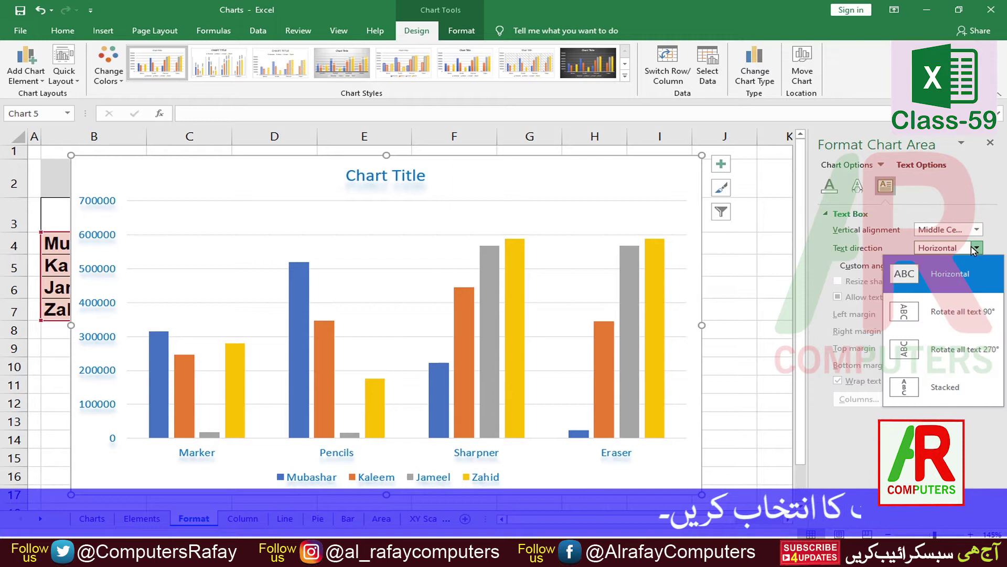
pyautogui.click(968, 210)
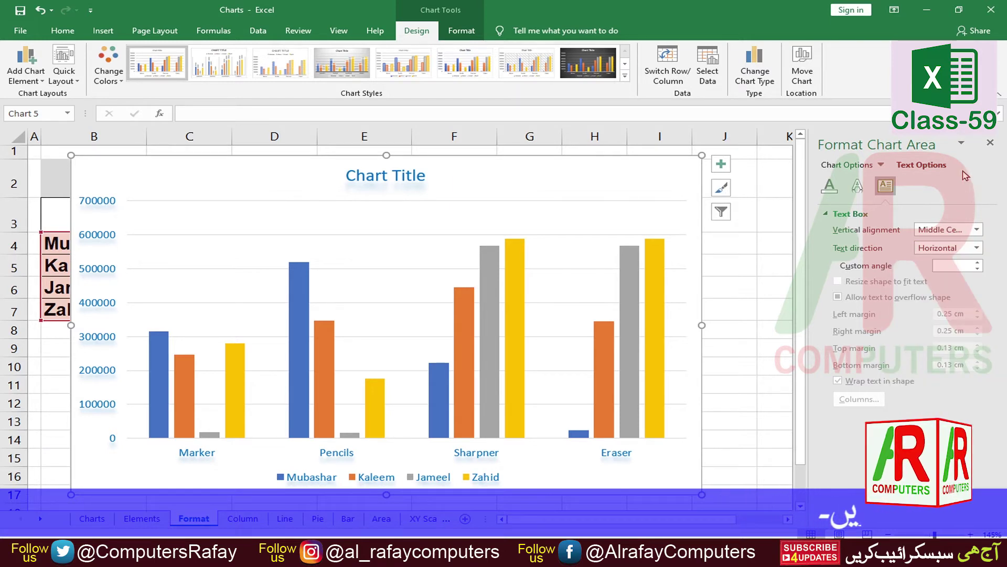
pyautogui.click(990, 146)
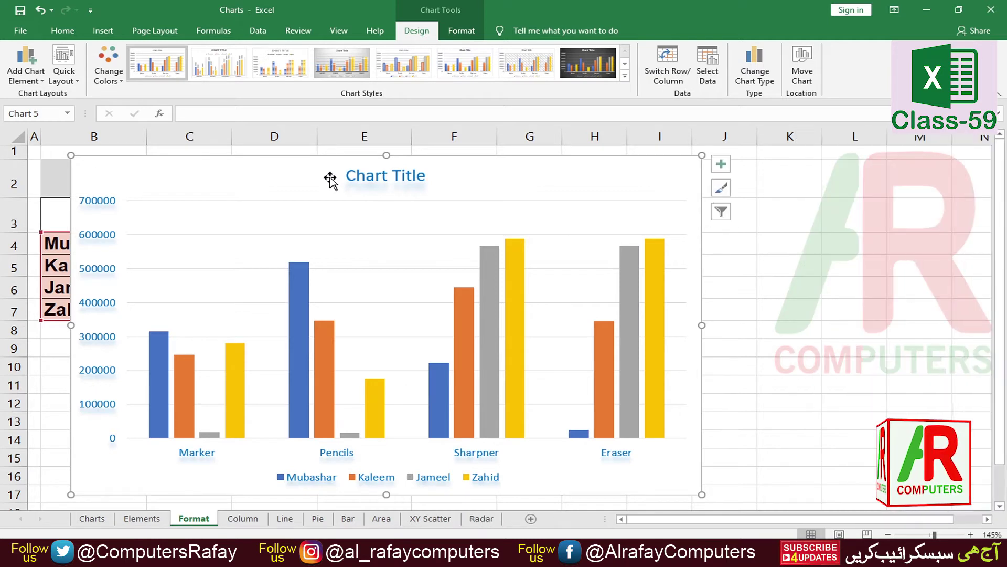
# Step: Replace the chart title text with Reports
pyautogui.click(396, 181)
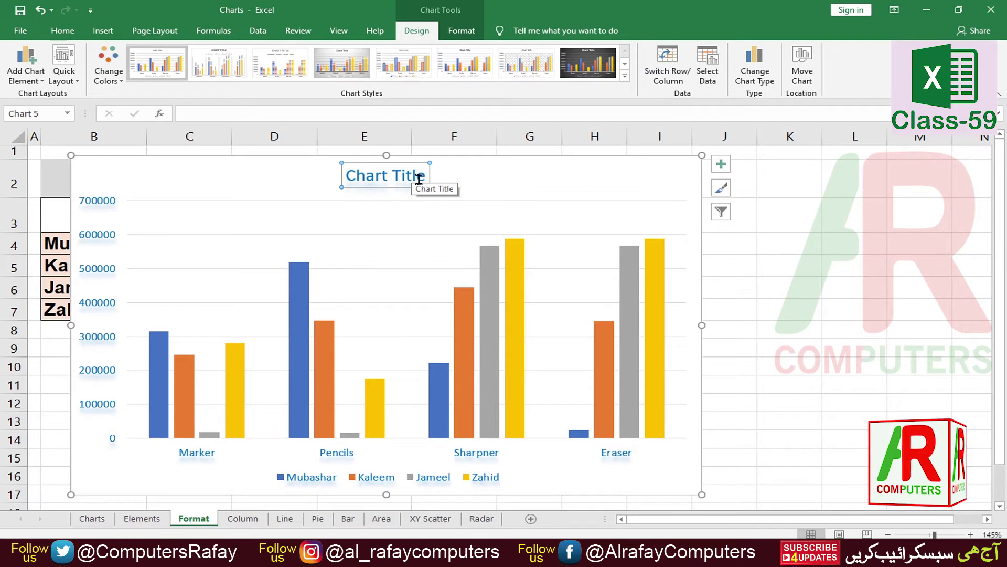
pyautogui.write('Reports')
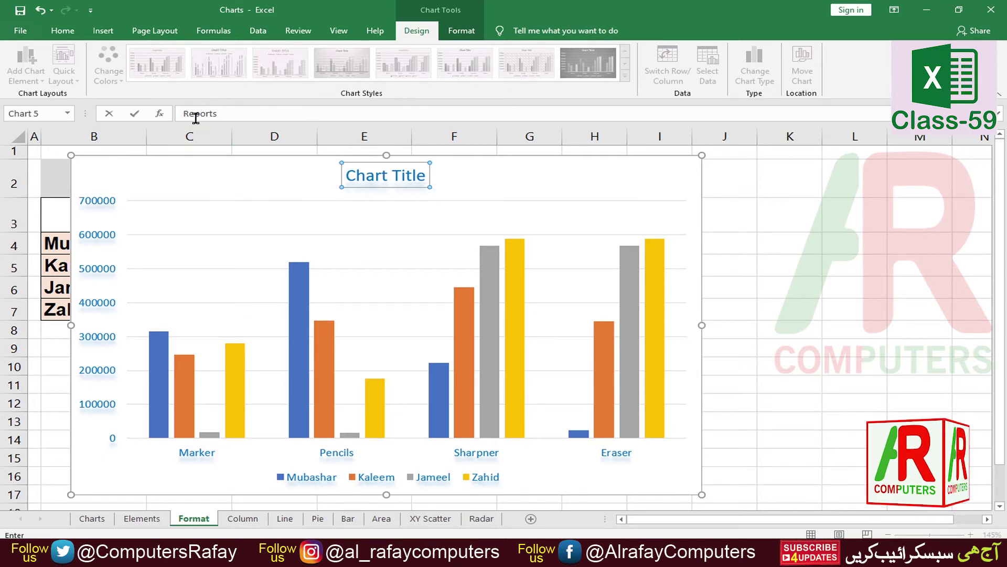
pyautogui.press('Return')
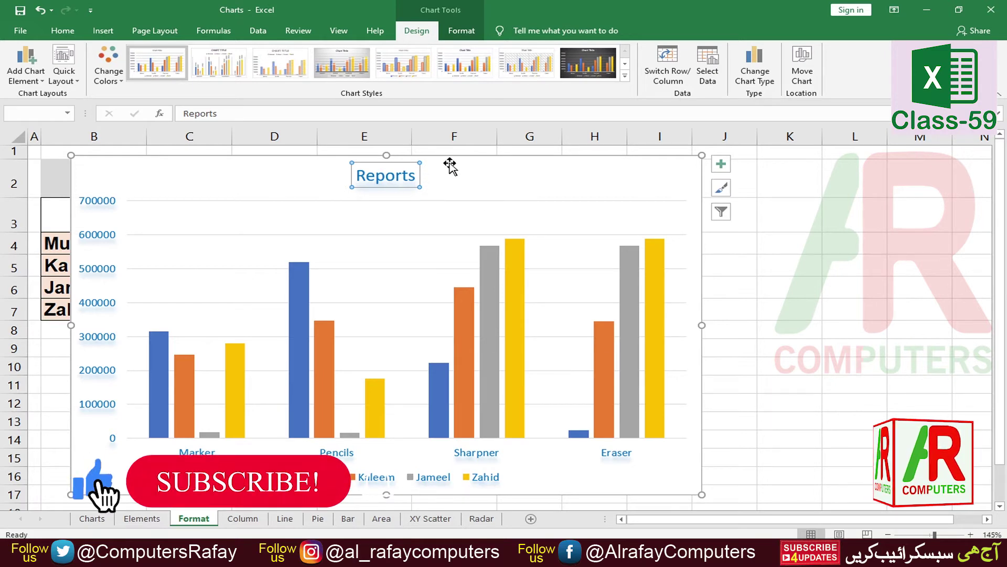
# Step: Move the chart down to expose the table heading, link the chart title to cell B2, and move the chart back over the table
pyautogui.moveTo(436, 164); pyautogui.dragTo(450, 240)
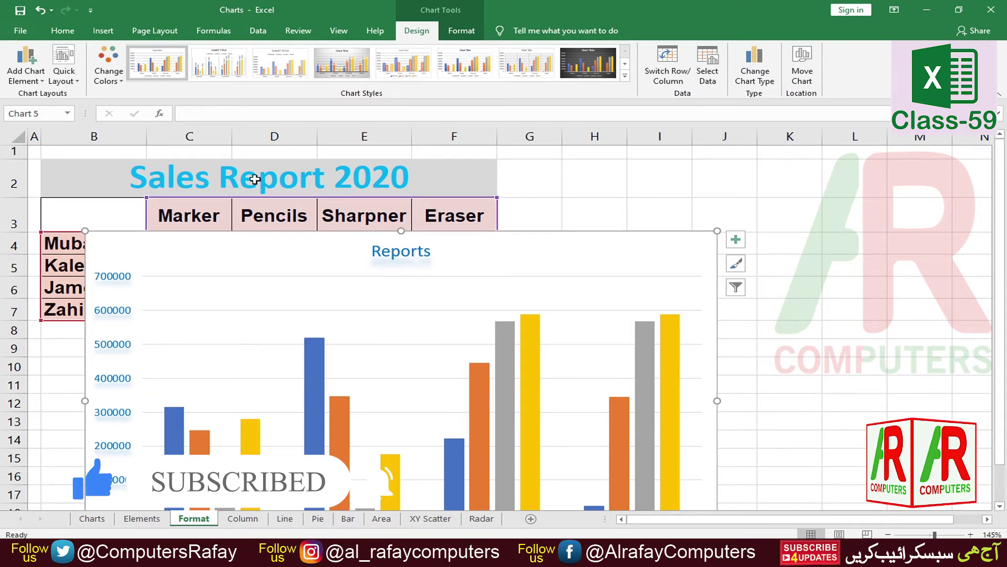
pyautogui.click(402, 253)
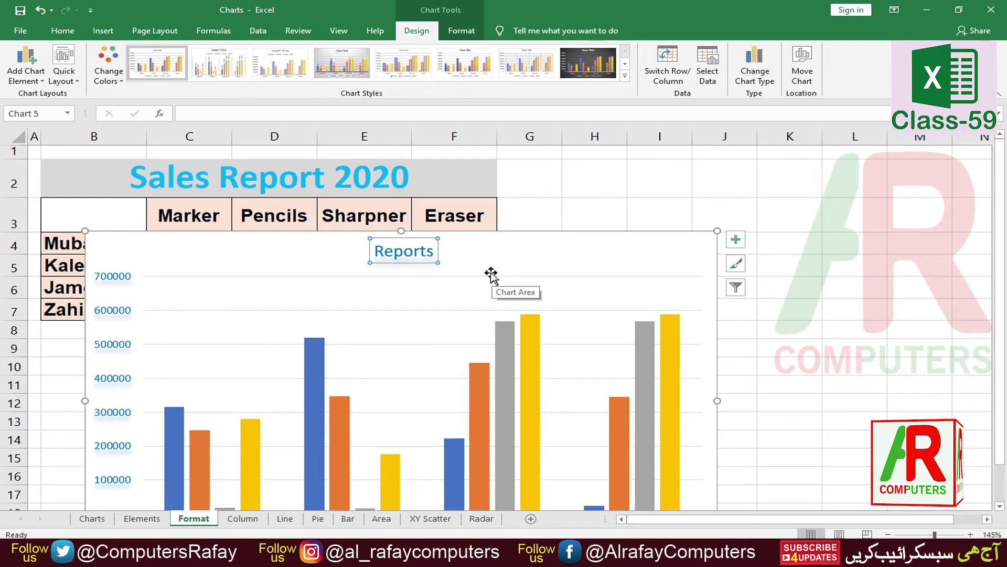
pyautogui.write('=')
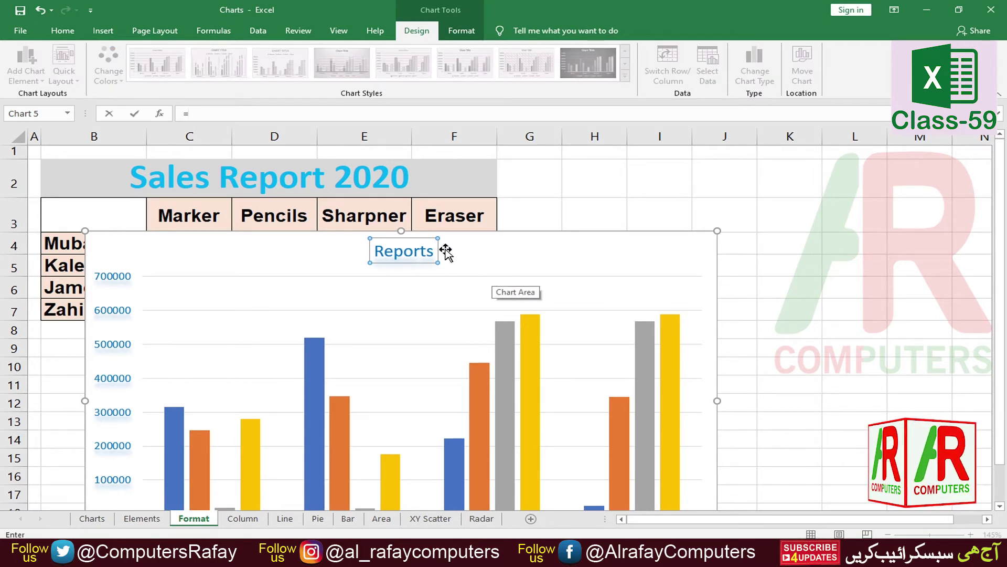
pyautogui.click(215, 179)
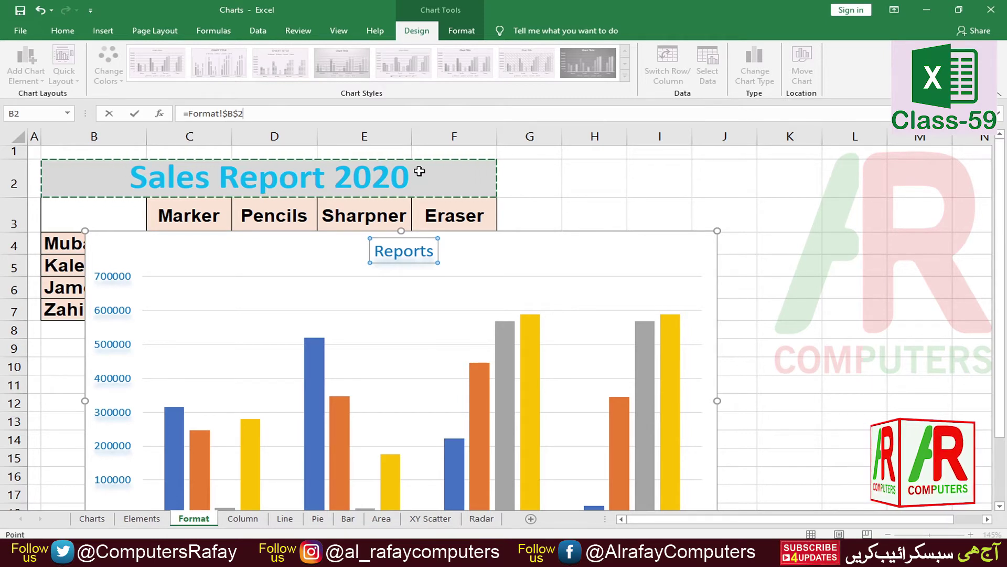
pyautogui.press('Return')
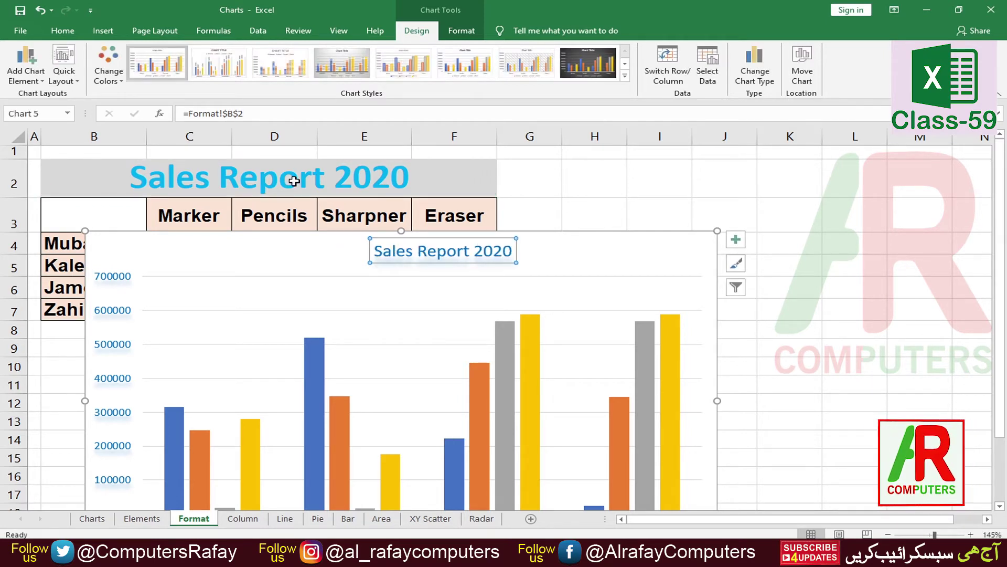
pyautogui.moveTo(580, 247); pyautogui.dragTo(535, 169)
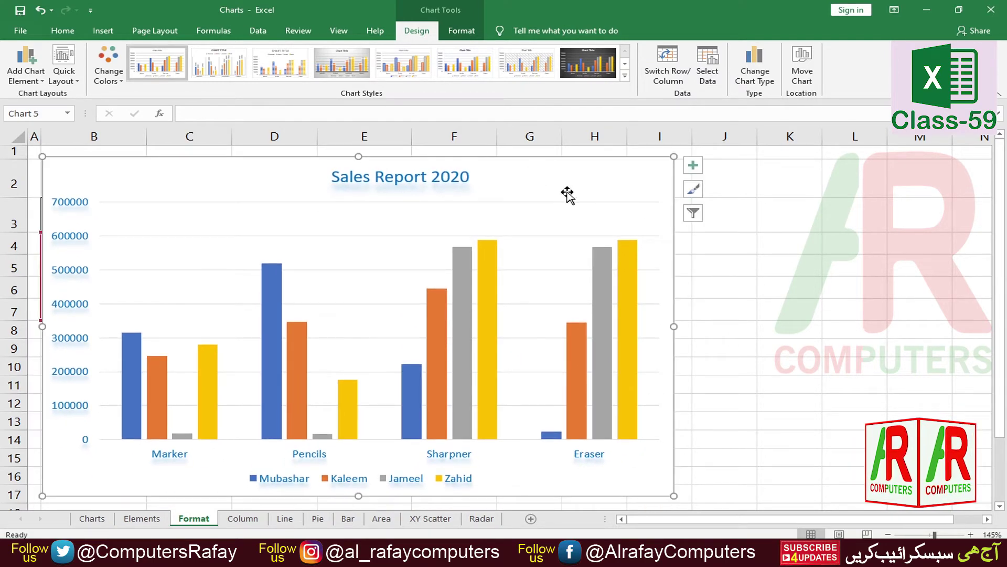
# Step: Give the chart's plot area a solid fill, trying yellow before settling on the standard green
pyautogui.doubleClick(578, 177)
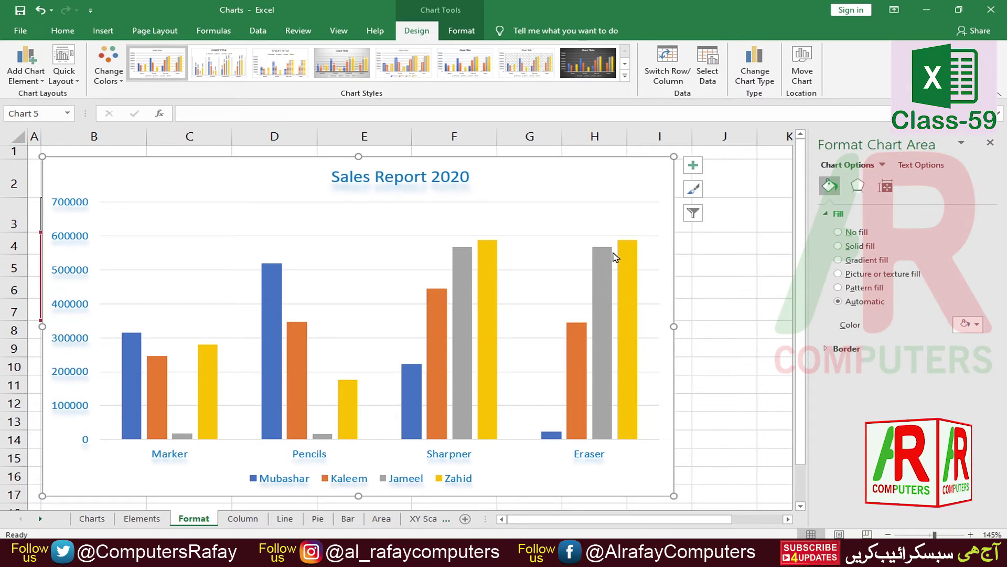
pyautogui.click(562, 219)
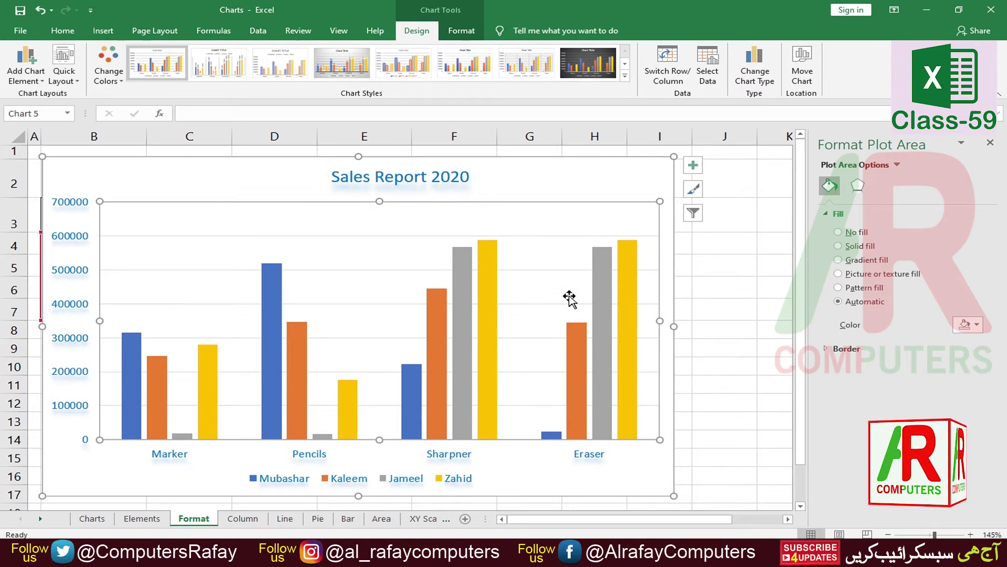
pyautogui.click(839, 246)
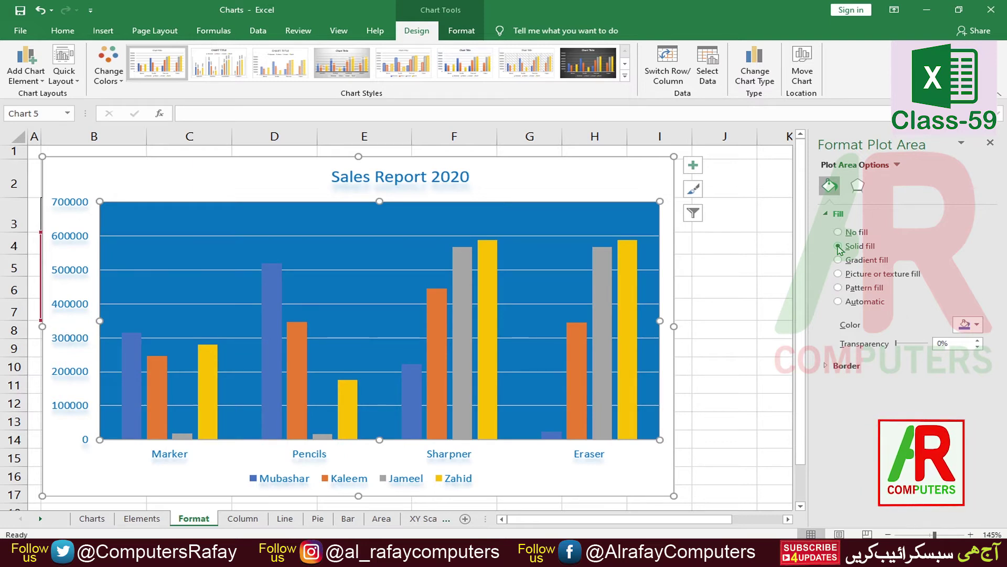
pyautogui.click(976, 325)
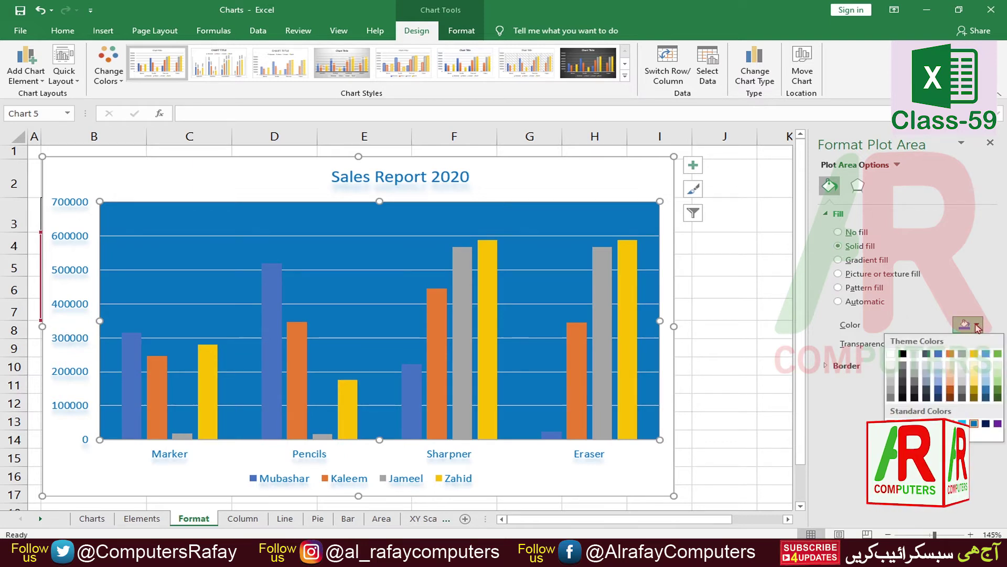
pyautogui.click(927, 423)
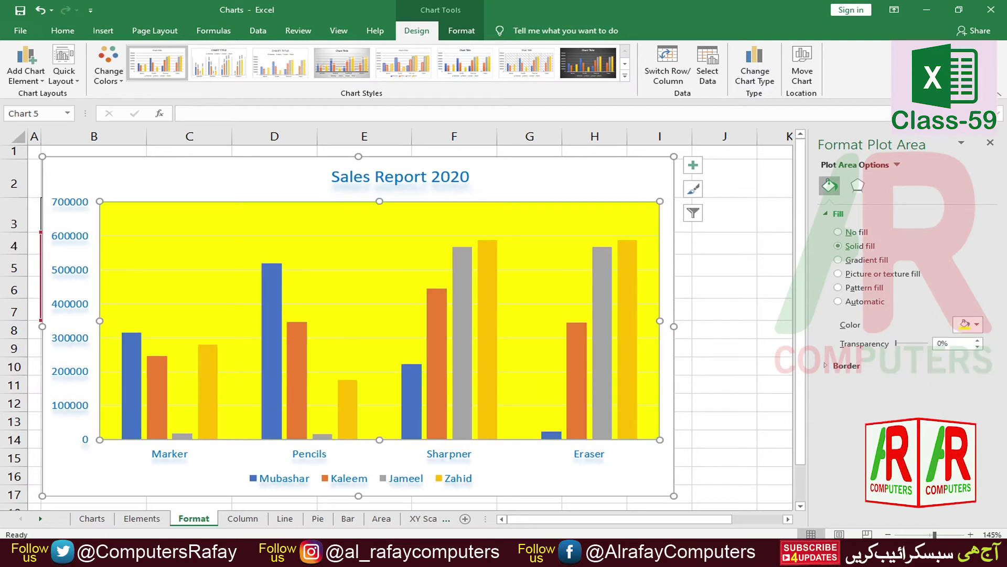
pyautogui.click(977, 325)
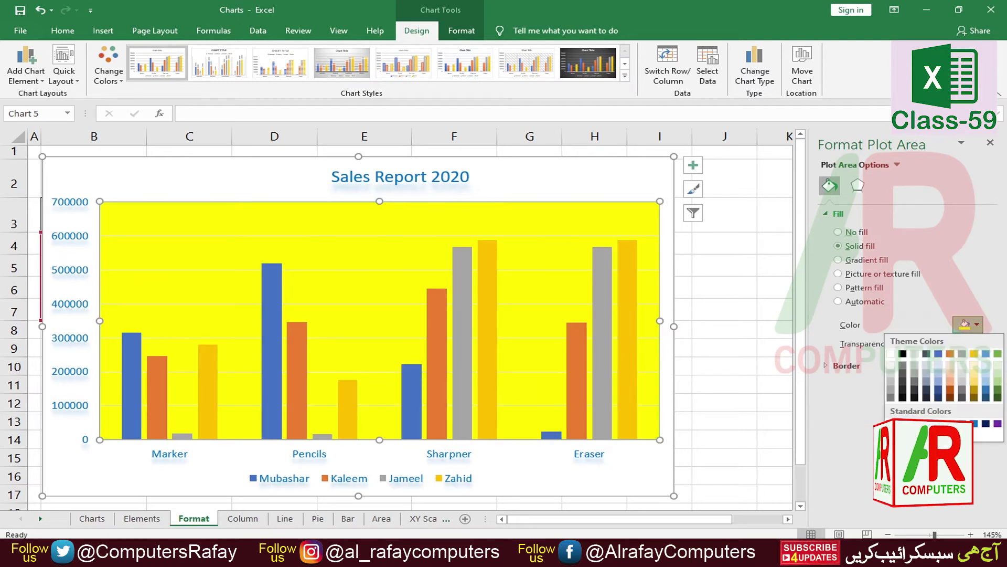
pyautogui.click(950, 423)
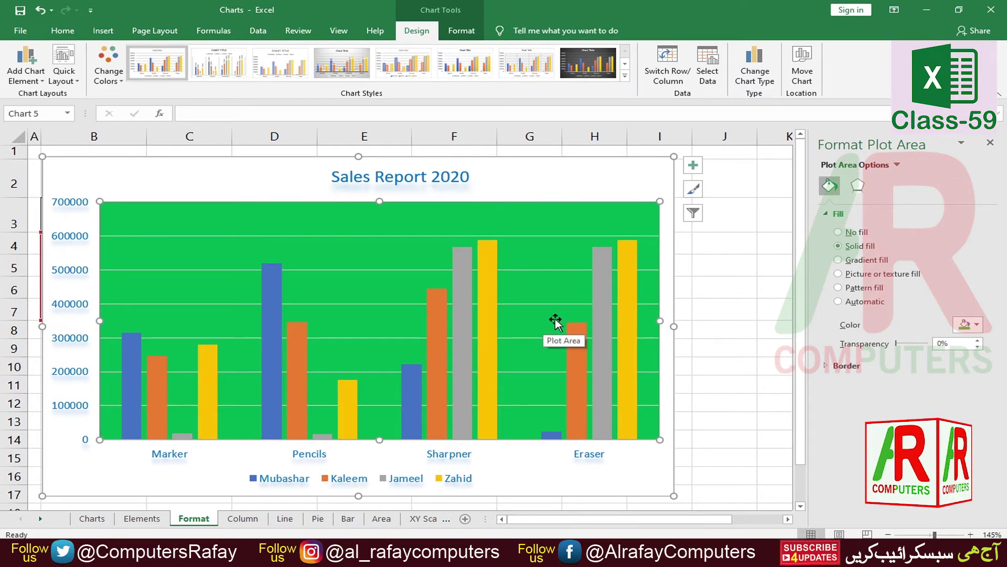
# Step: Look through the vertical axis formatting categories and set the axis label text fill to the standard dark blue
pyautogui.click(73, 241)
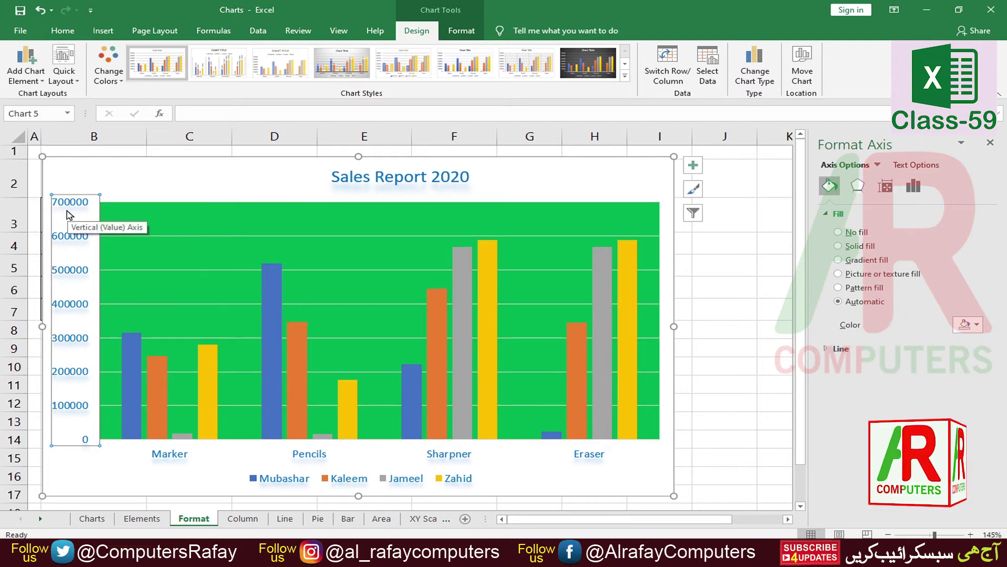
pyautogui.click(858, 187)
pyautogui.click(885, 188)
pyautogui.click(913, 186)
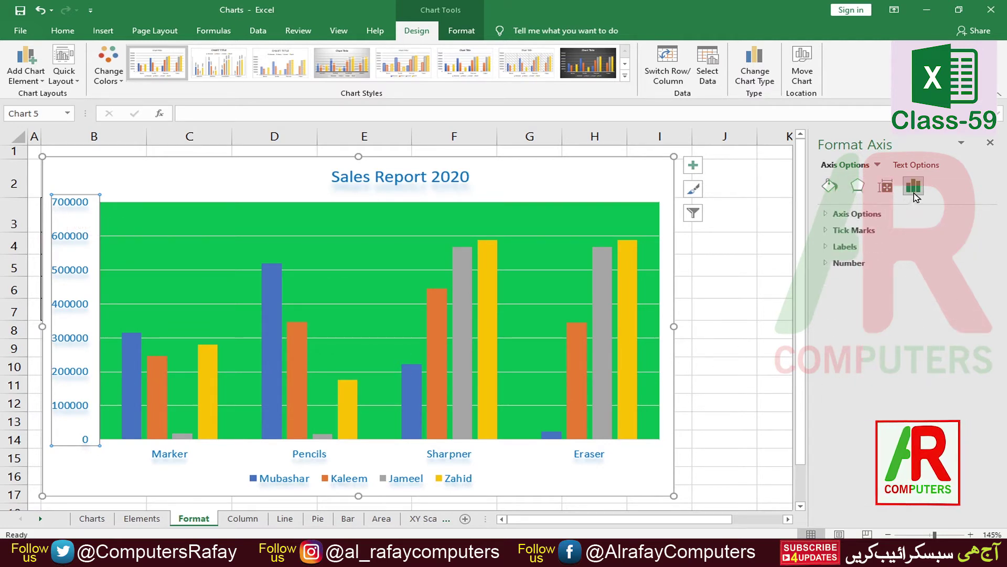
pyautogui.click(923, 165)
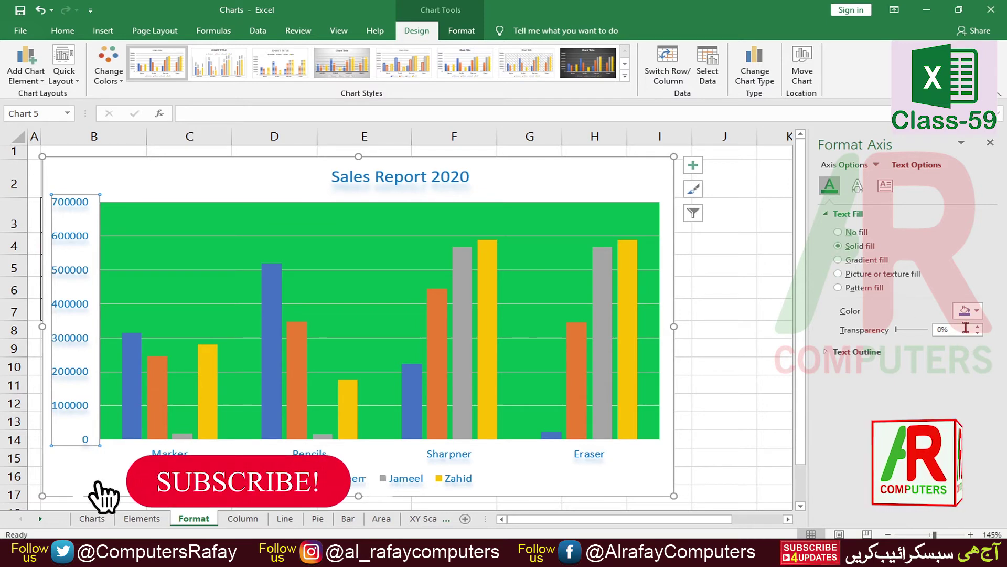
pyautogui.click(977, 310)
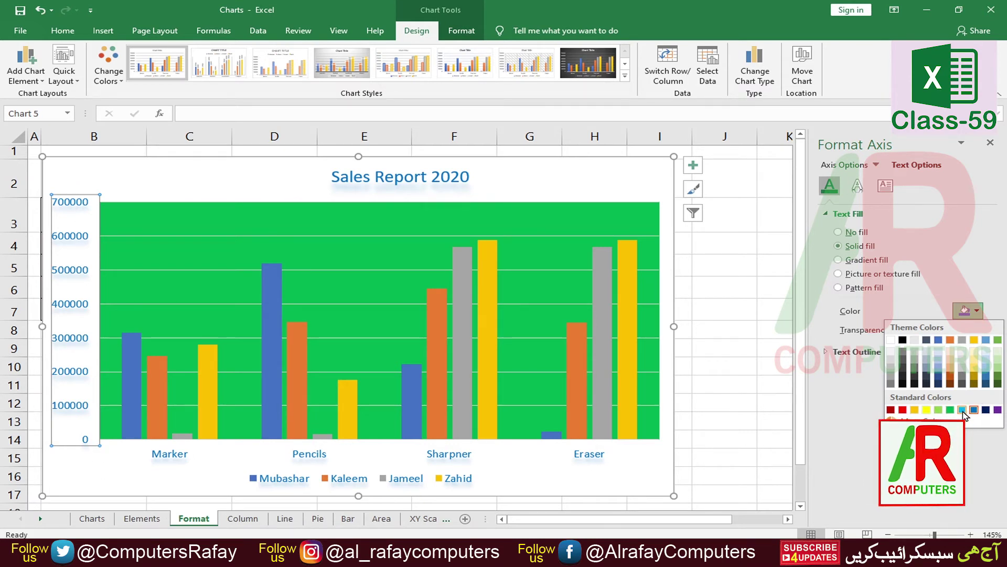
pyautogui.click(987, 410)
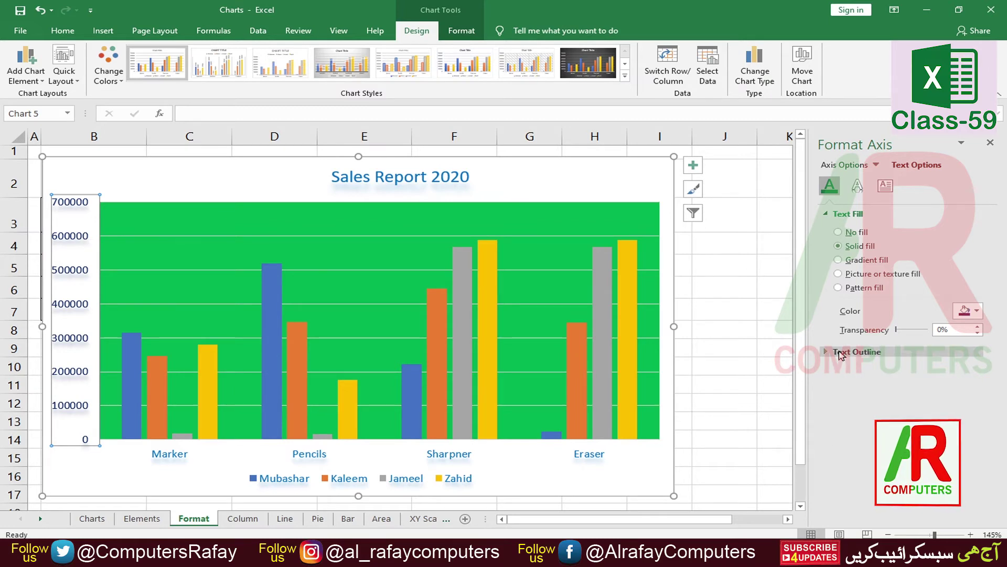
# Step: Review the text effects, text direction and vertical alignment choices for the vertical axis labels, and return to the axis options
pyautogui.click(855, 189)
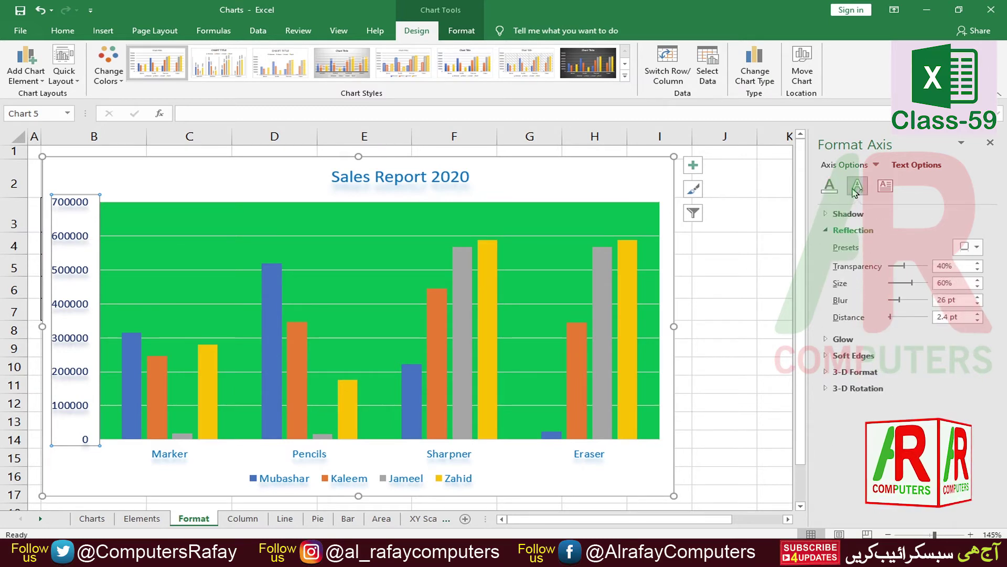
pyautogui.click(885, 187)
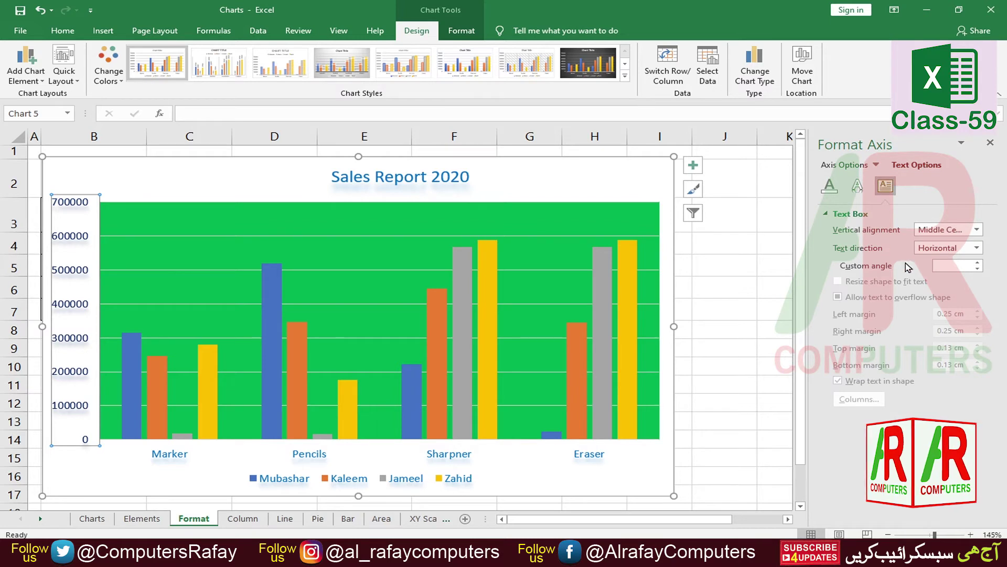
pyautogui.click(977, 249)
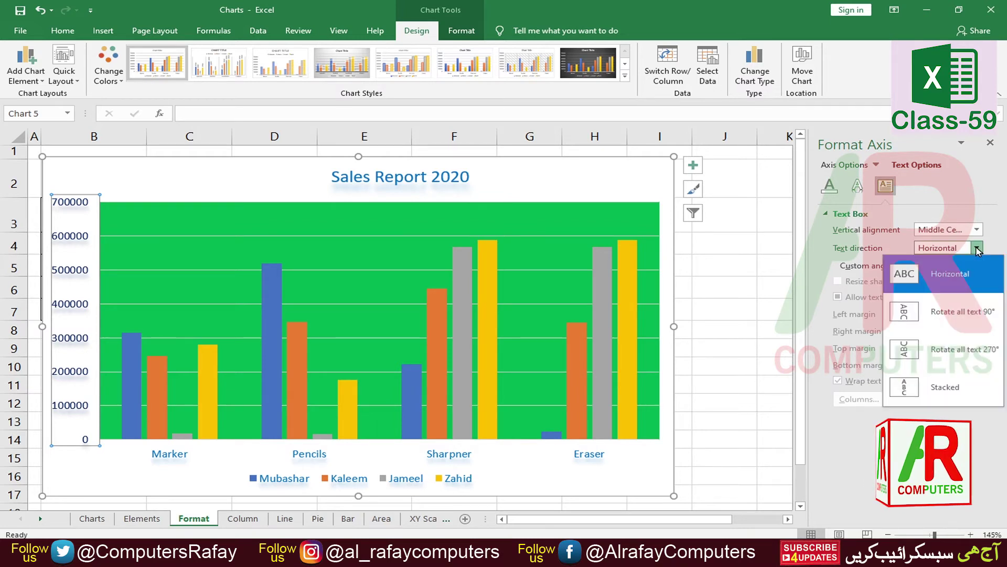
pyautogui.click(977, 248)
pyautogui.click(977, 231)
pyautogui.click(977, 231)
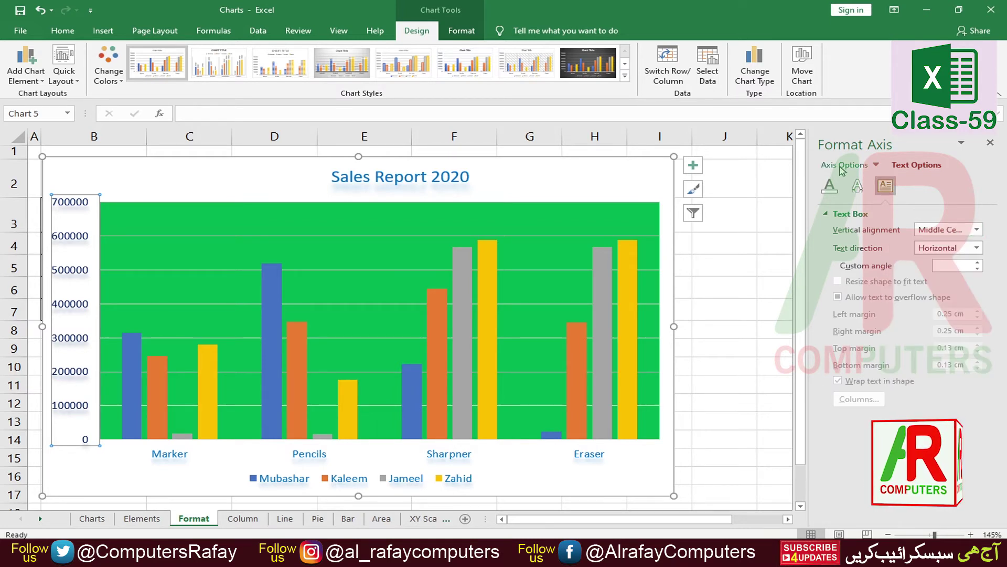
pyautogui.click(842, 166)
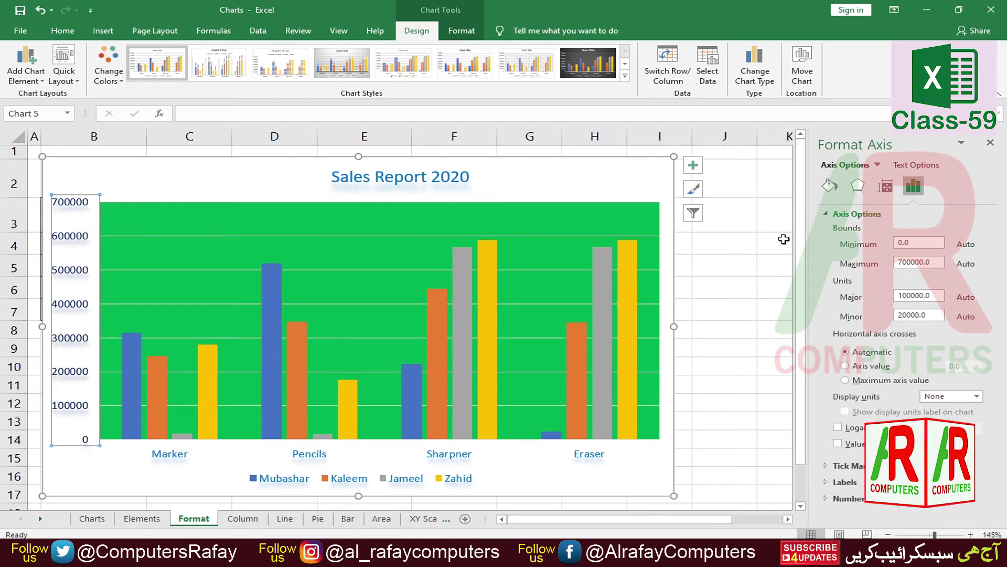
# Step: Try vertical axis bounds of 10000 minimum and 500000 maximum, and reset both bounds to automatic
pyautogui.click(918, 242)
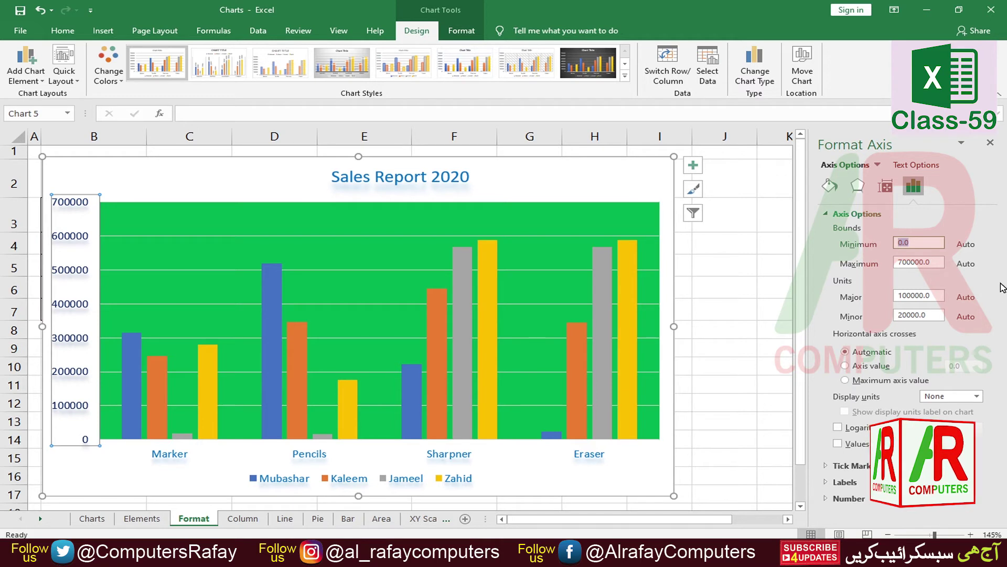
pyautogui.write('10000')
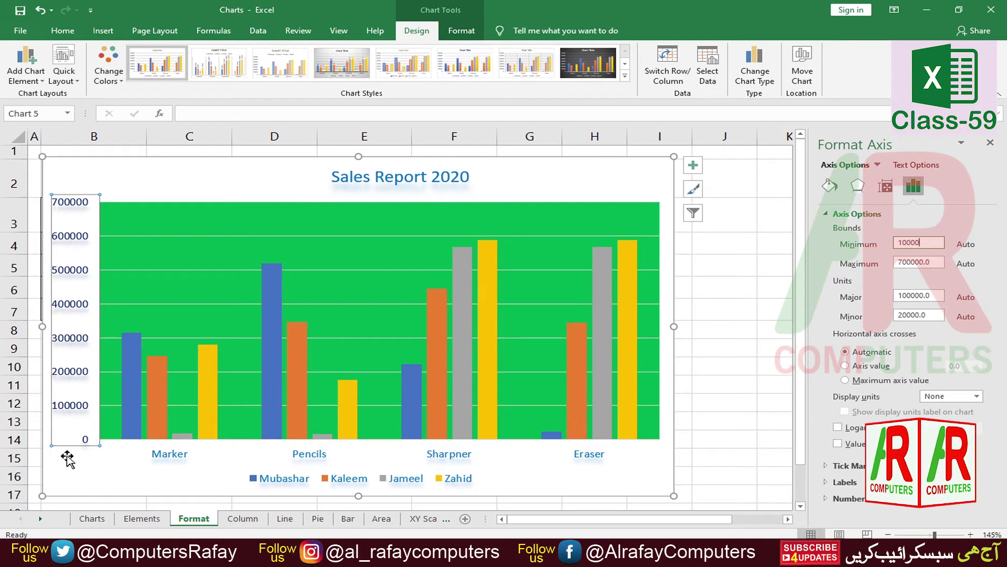
pyautogui.click(935, 263)
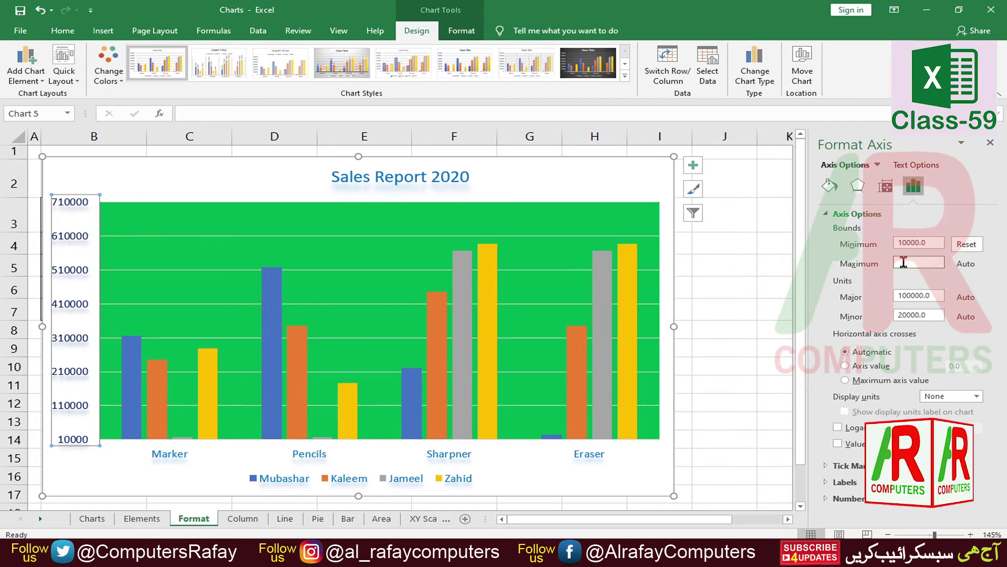
pyautogui.doubleClick(934, 262)
pyautogui.write('500000')
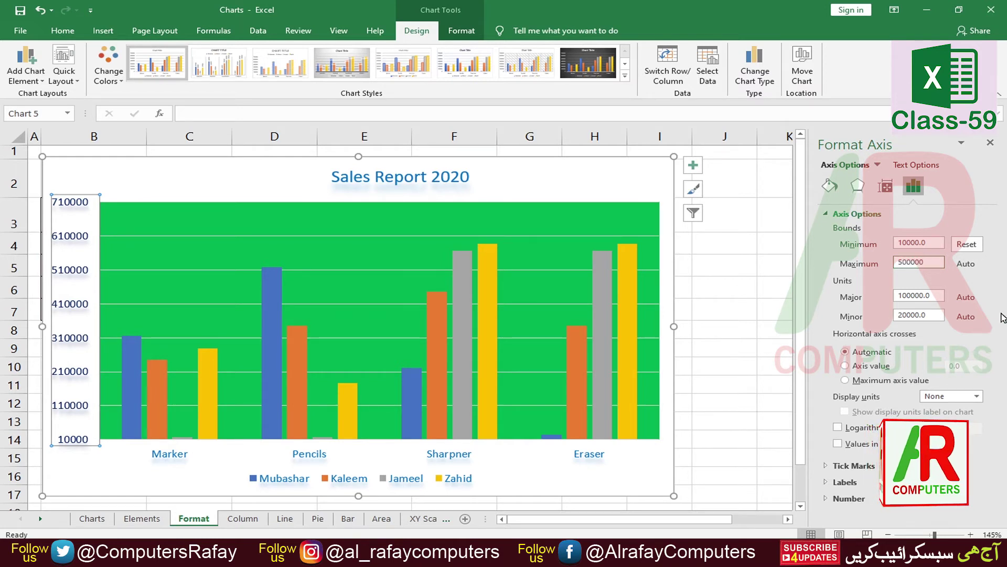
pyautogui.click(930, 243)
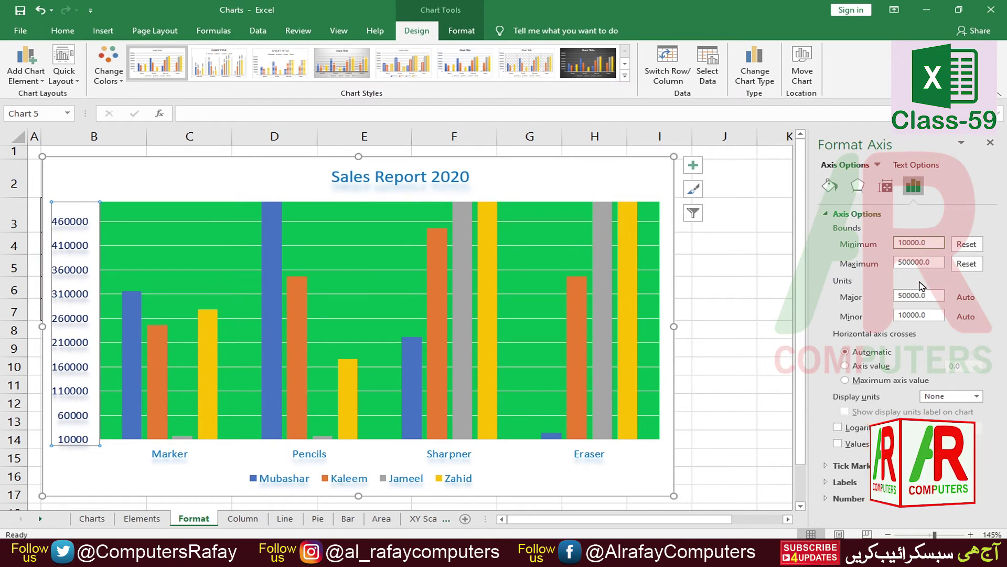
pyautogui.click(939, 264)
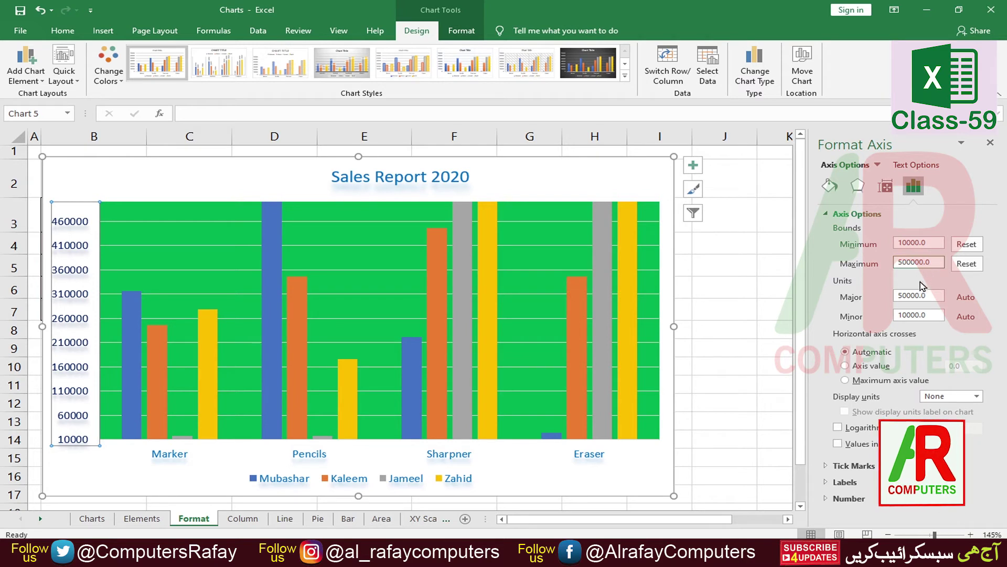
pyautogui.click(966, 244)
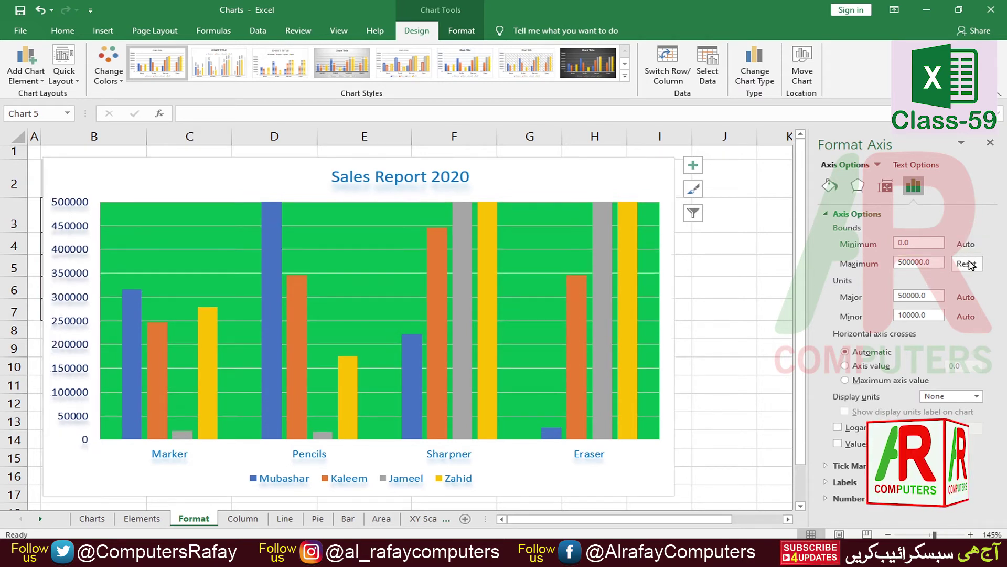
pyautogui.click(967, 263)
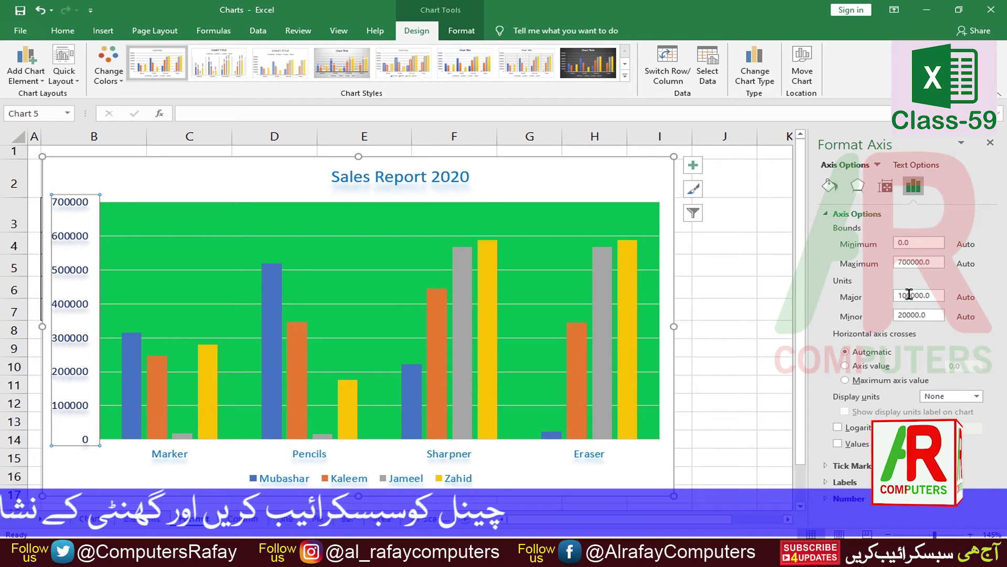
# Step: Set the vertical axis major unit to 150000
pyautogui.moveTo(935, 297); pyautogui.dragTo(885, 292)
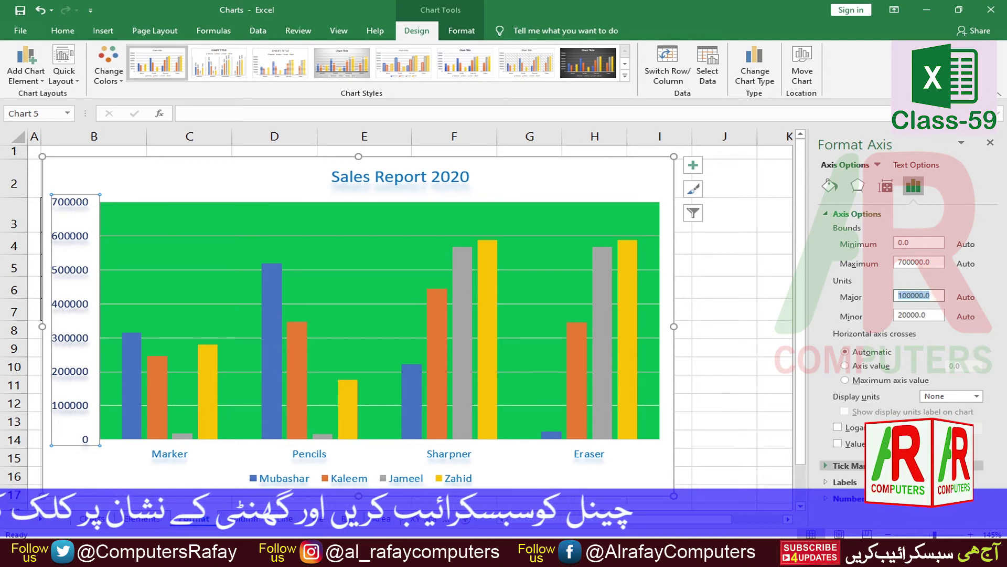
pyautogui.write('1')
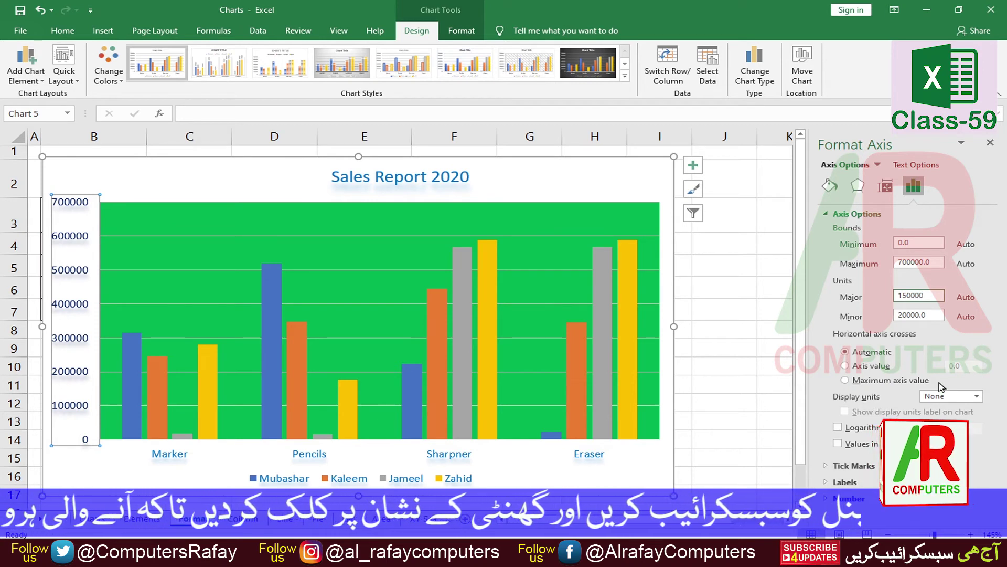
pyautogui.write('50000')
pyautogui.click(934, 314)
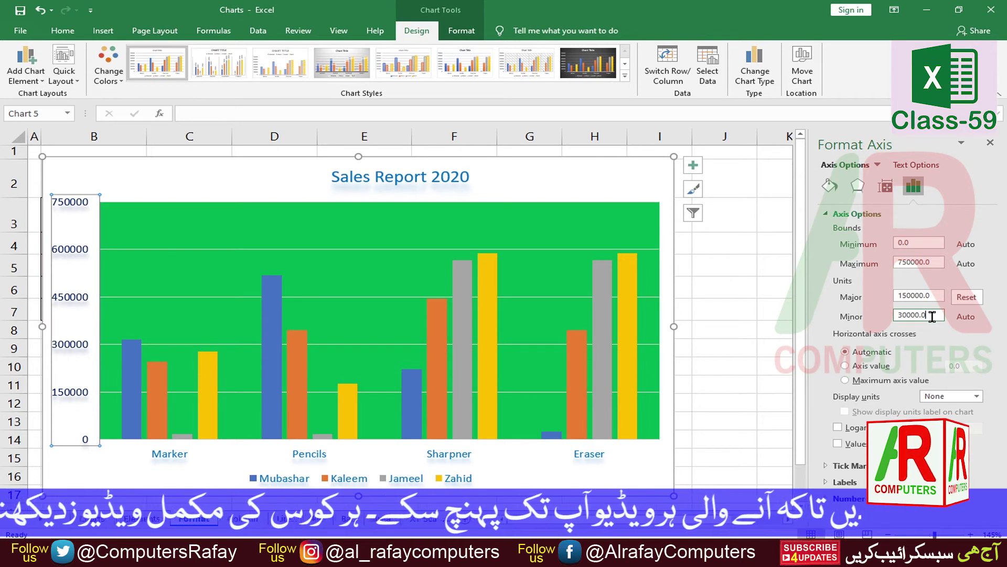
# Step: Change the vertical axis major unit to 50000
pyautogui.doubleClick(919, 295)
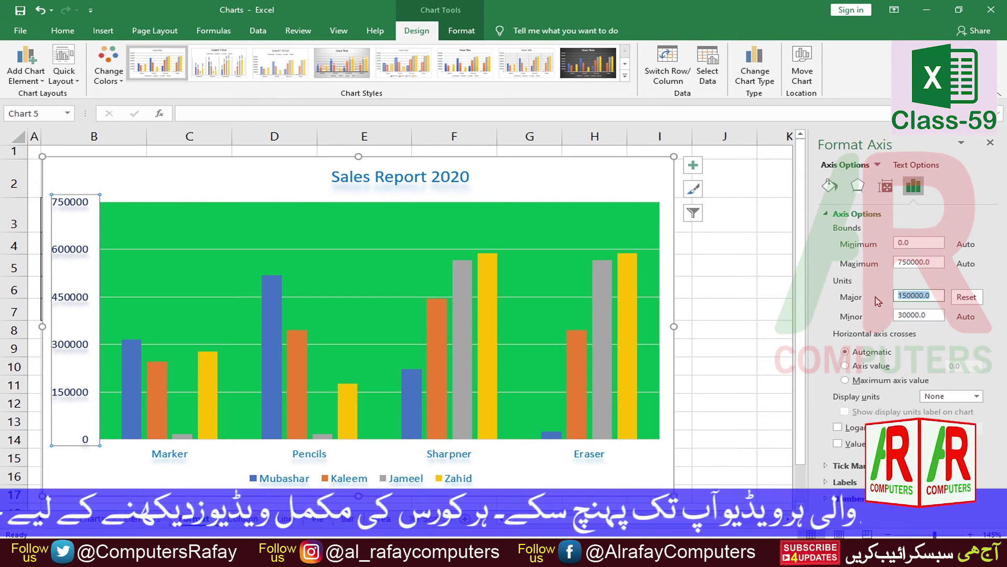
pyautogui.write('5')
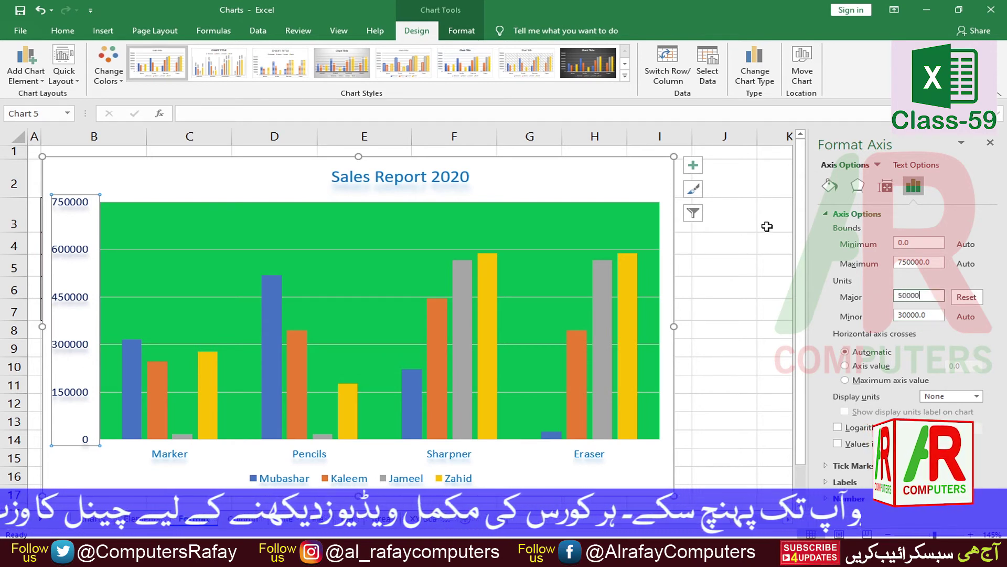
pyautogui.click(935, 314)
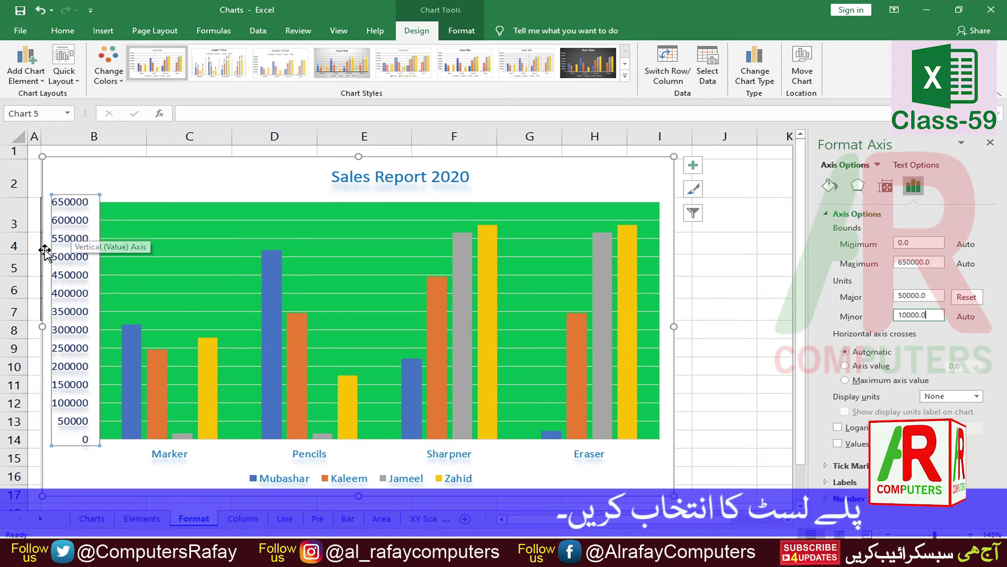
# Step: Try Hundreds as the vertical axis display units, and switch the display units to Thousands
pyautogui.click(977, 396)
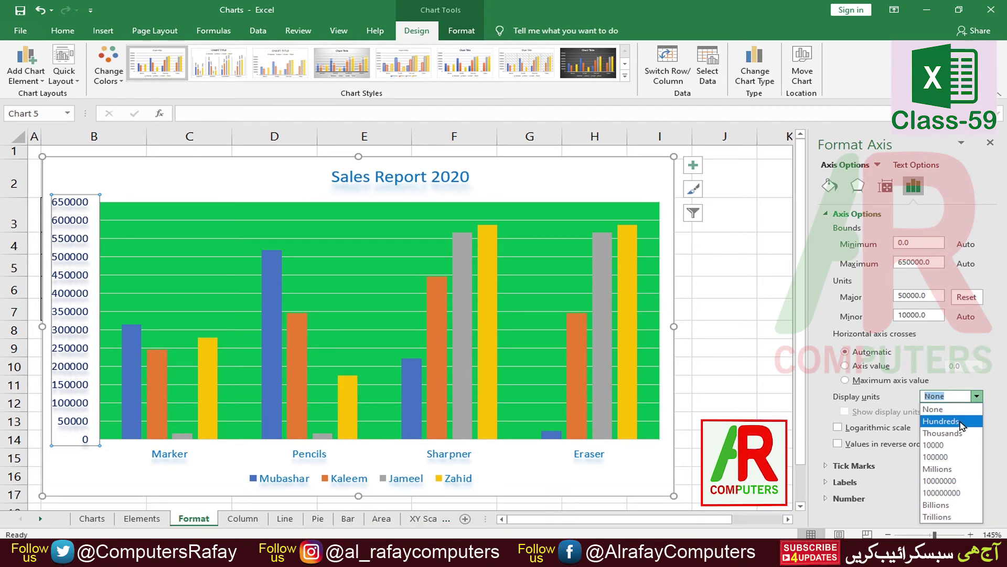
pyautogui.click(942, 421)
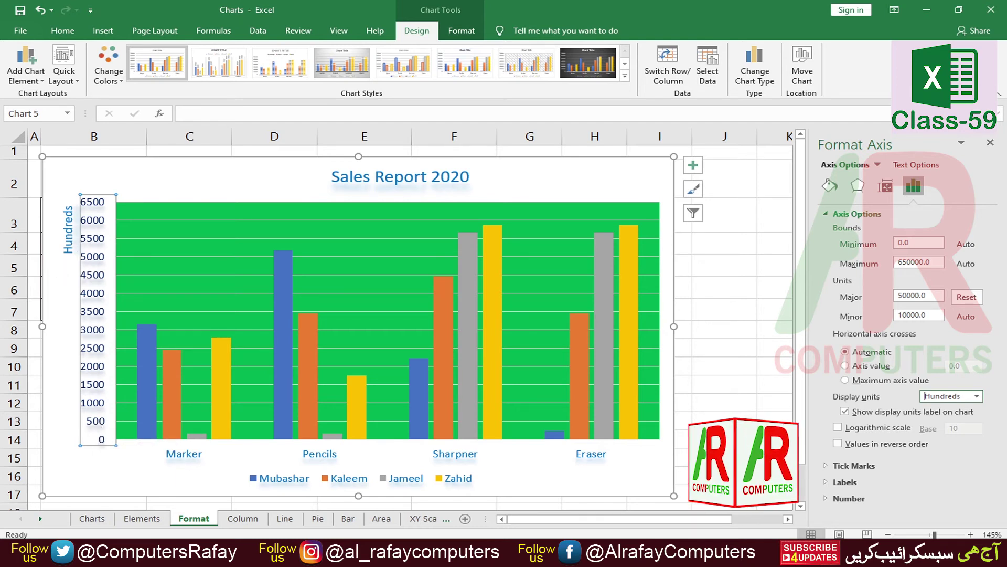
pyautogui.click(976, 397)
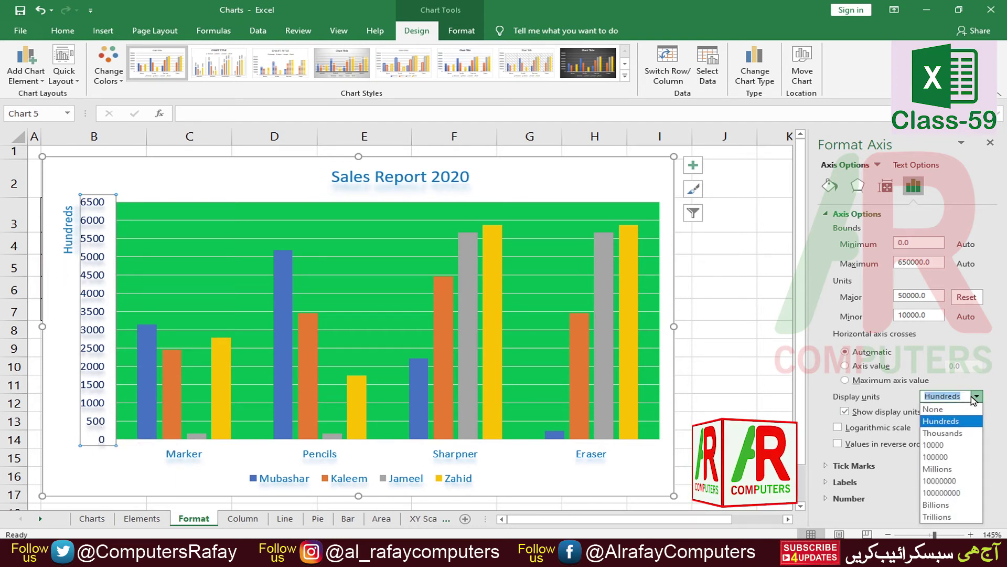
pyautogui.click(949, 433)
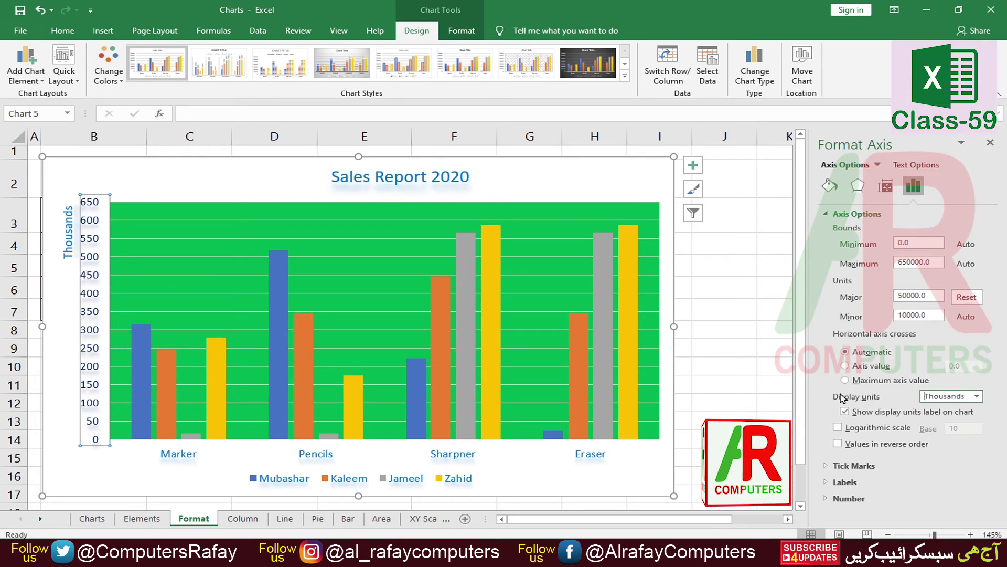
# Step: Change the horizontal axis labels' text fill colour to red
pyautogui.click(187, 459)
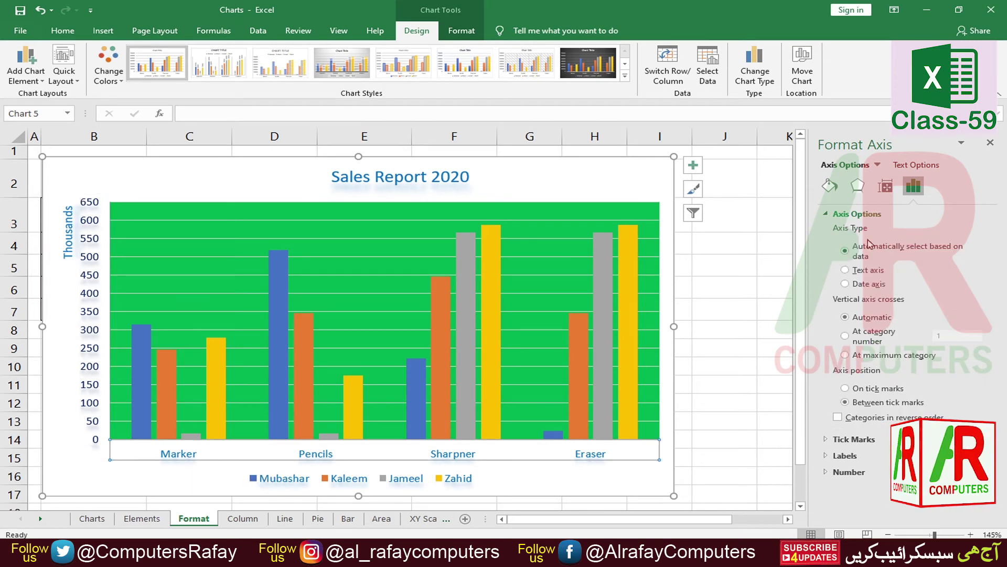
pyautogui.click(829, 187)
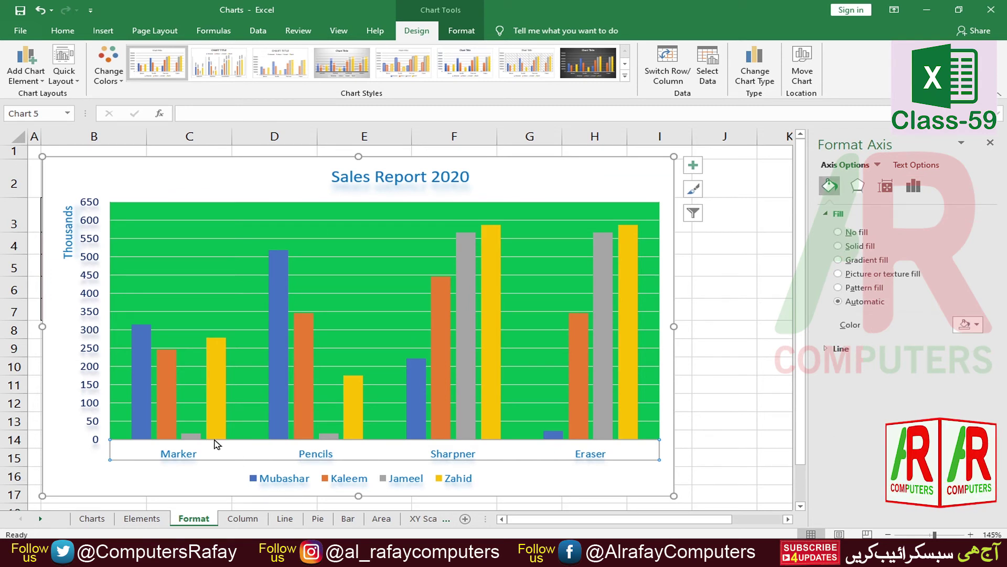
pyautogui.click(917, 166)
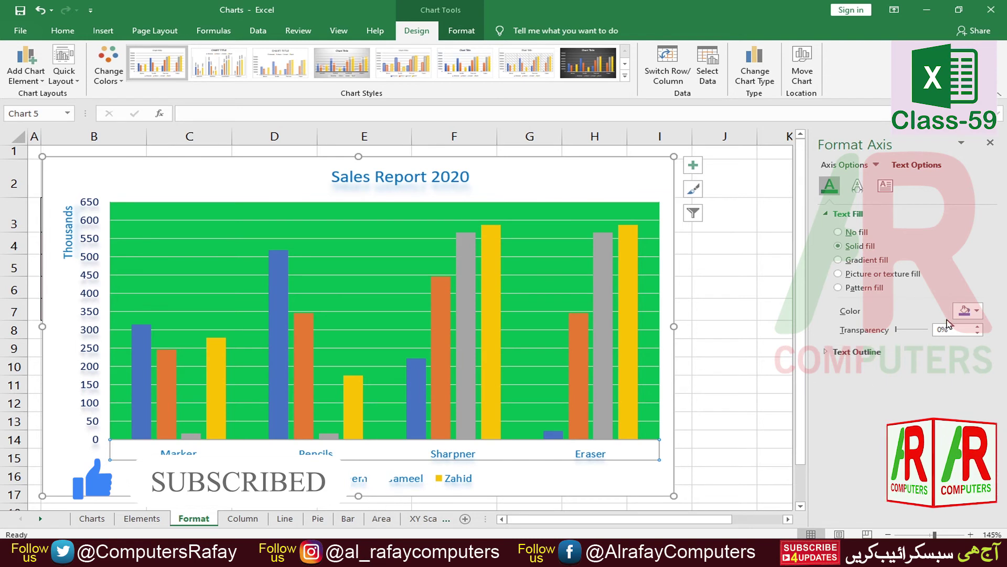
pyautogui.click(977, 312)
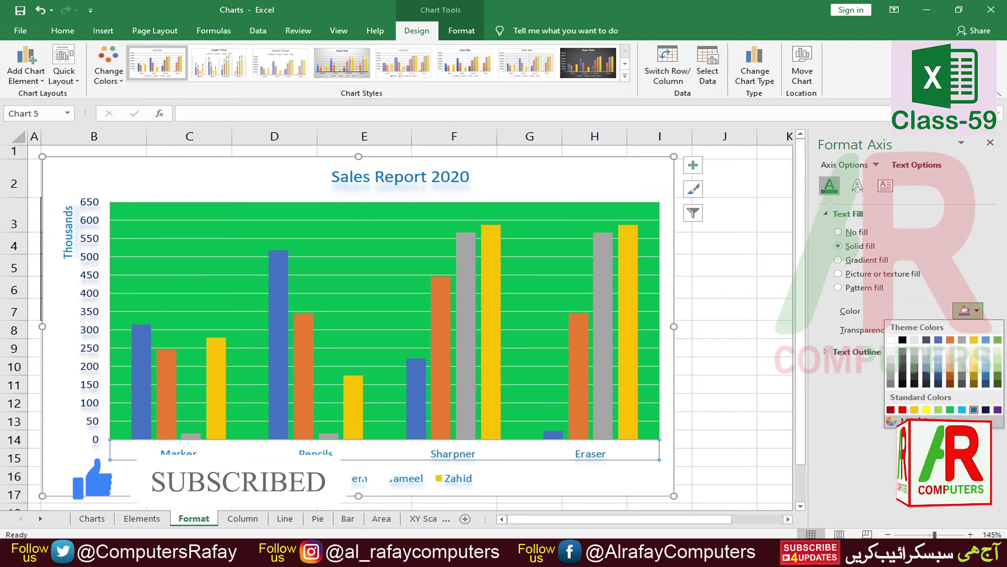
pyautogui.click(903, 410)
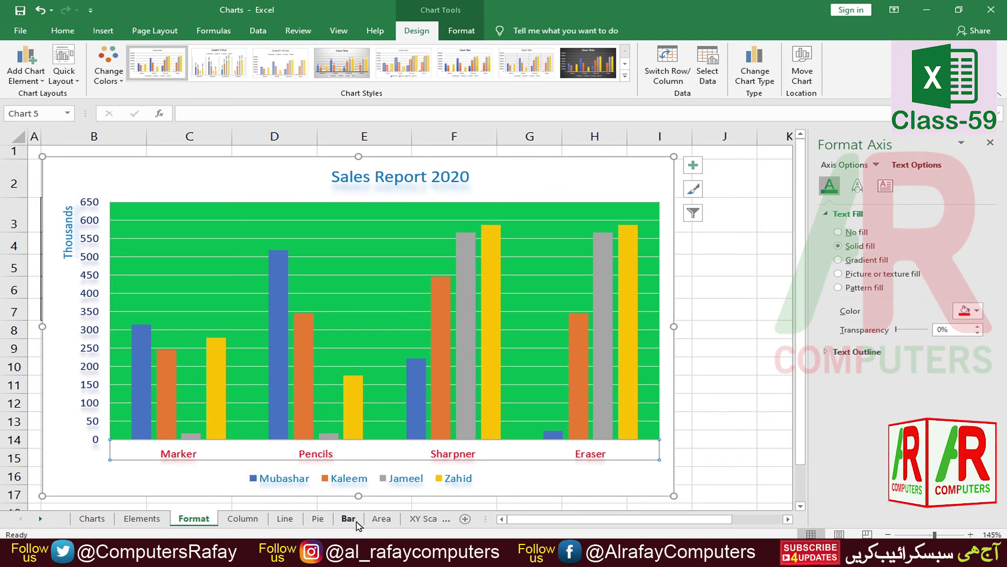
pyautogui.click(297, 483)
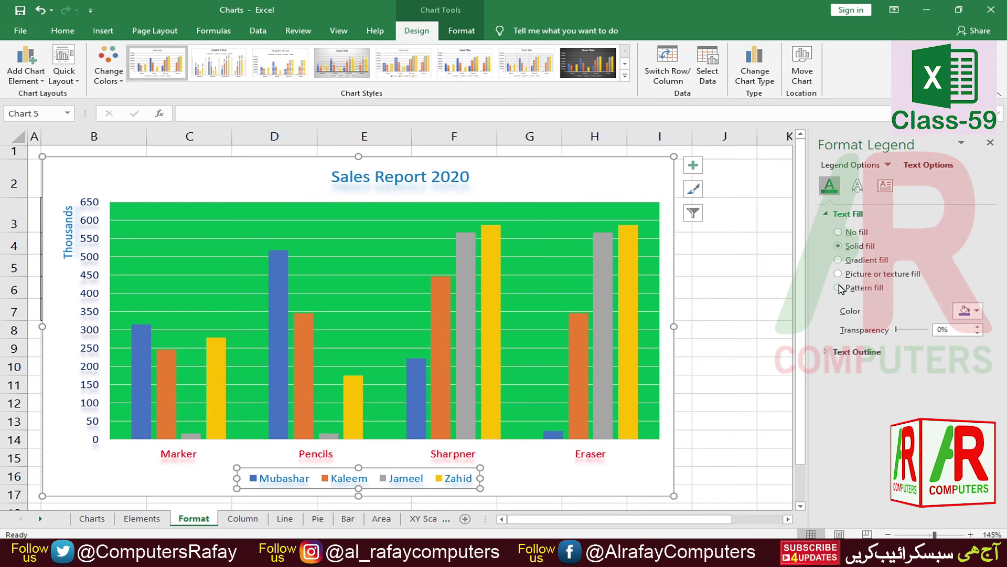
pyautogui.click(886, 185)
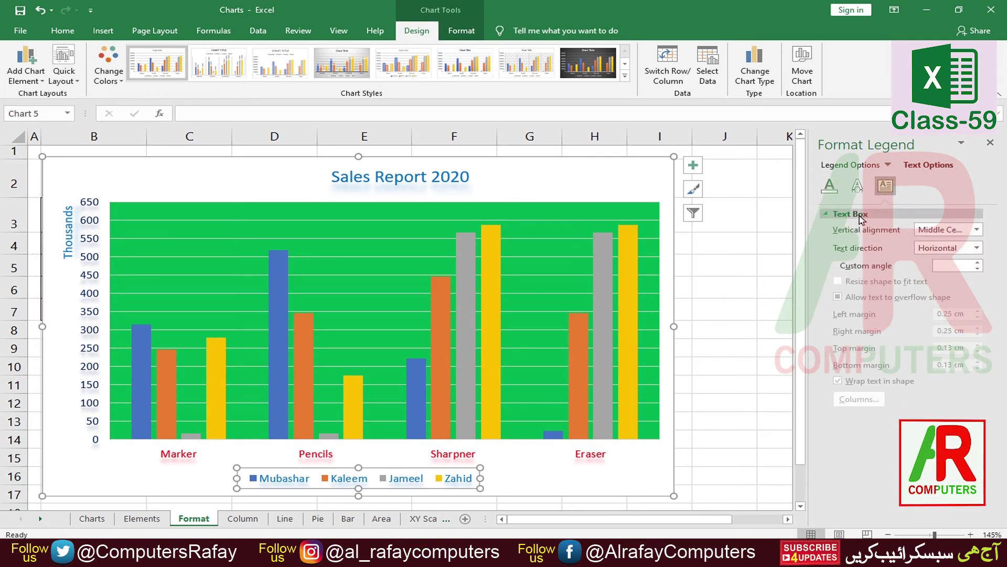
pyautogui.click(858, 187)
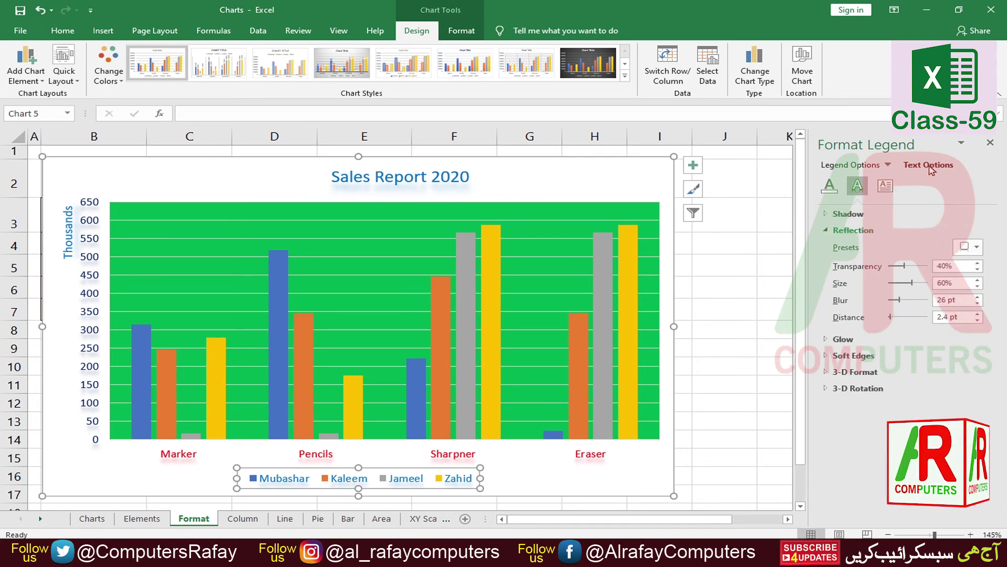
pyautogui.click(846, 165)
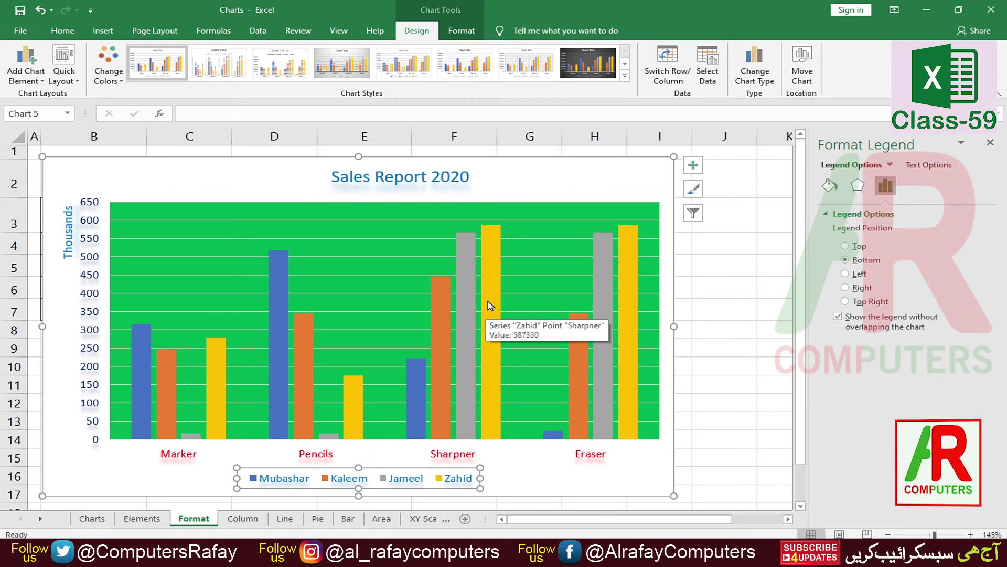
# Step: Give only the Eraser column of the yellow series a solid blue fill
pyautogui.click(624, 390)
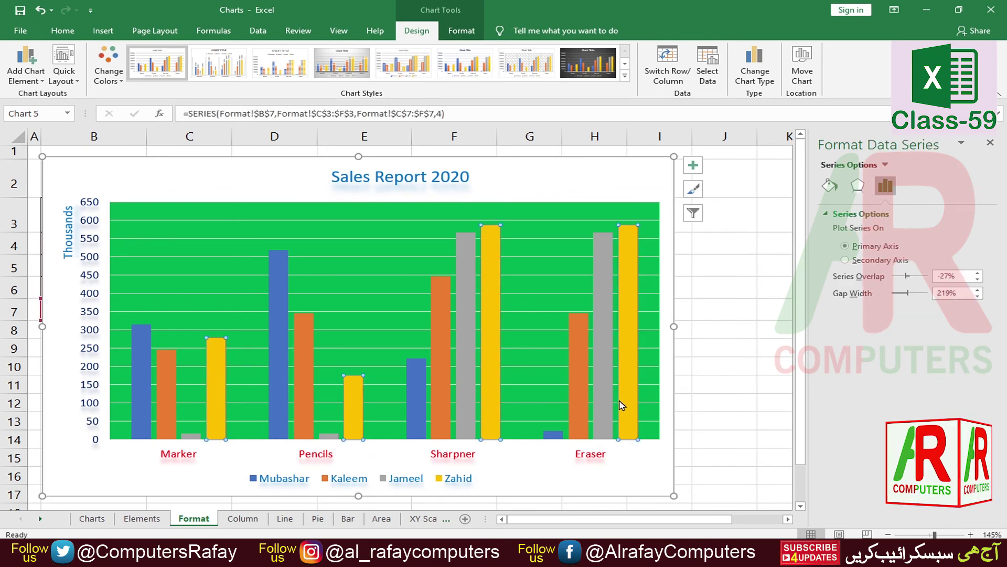
pyautogui.click(829, 186)
pyautogui.click(626, 358)
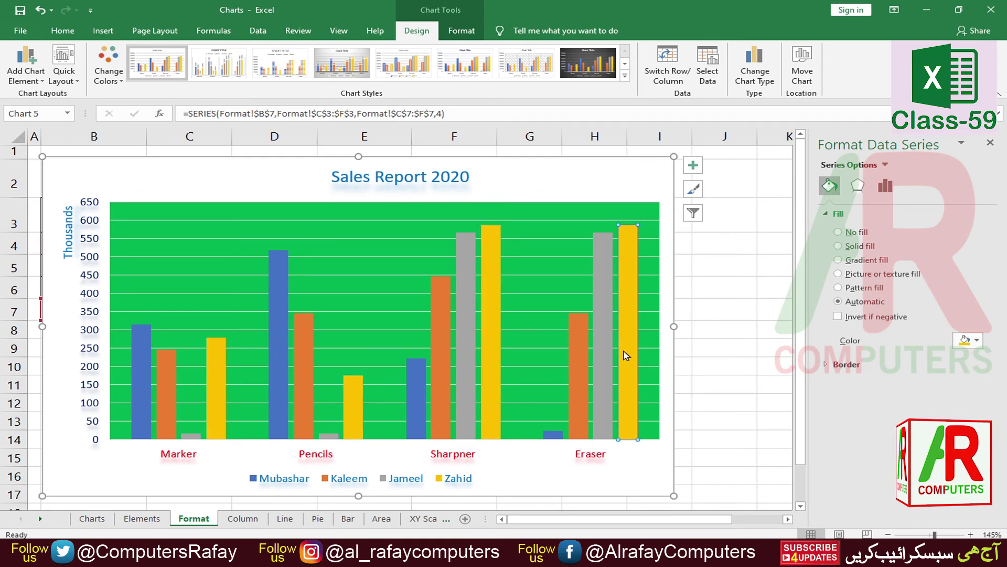
pyautogui.click(458, 31)
pyautogui.click(426, 32)
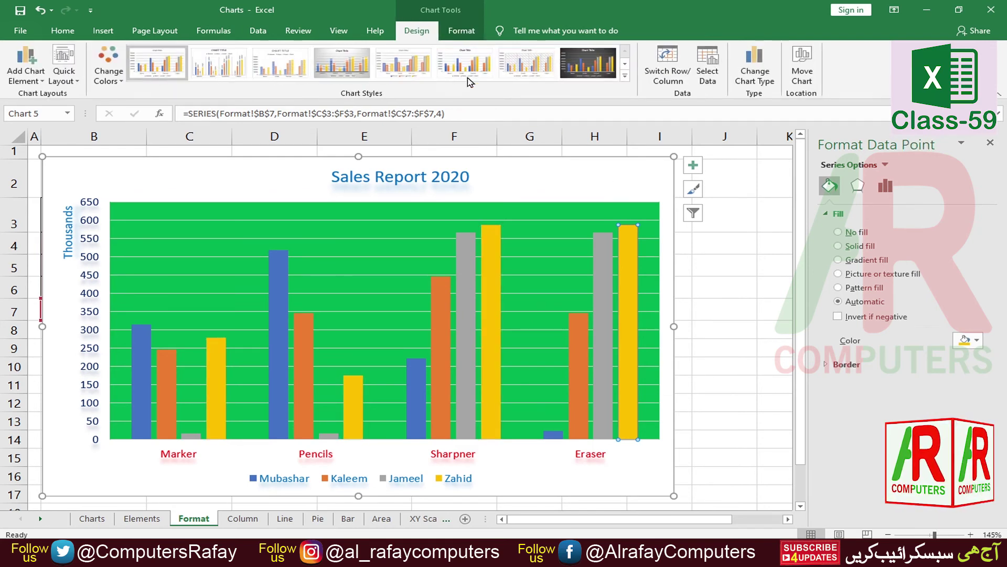
pyautogui.click(453, 31)
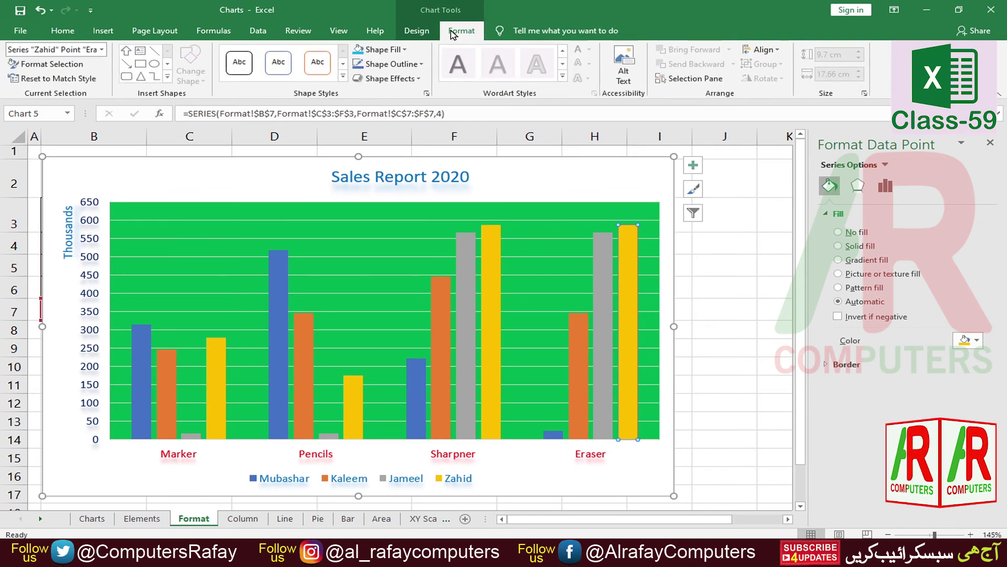
pyautogui.click(408, 52)
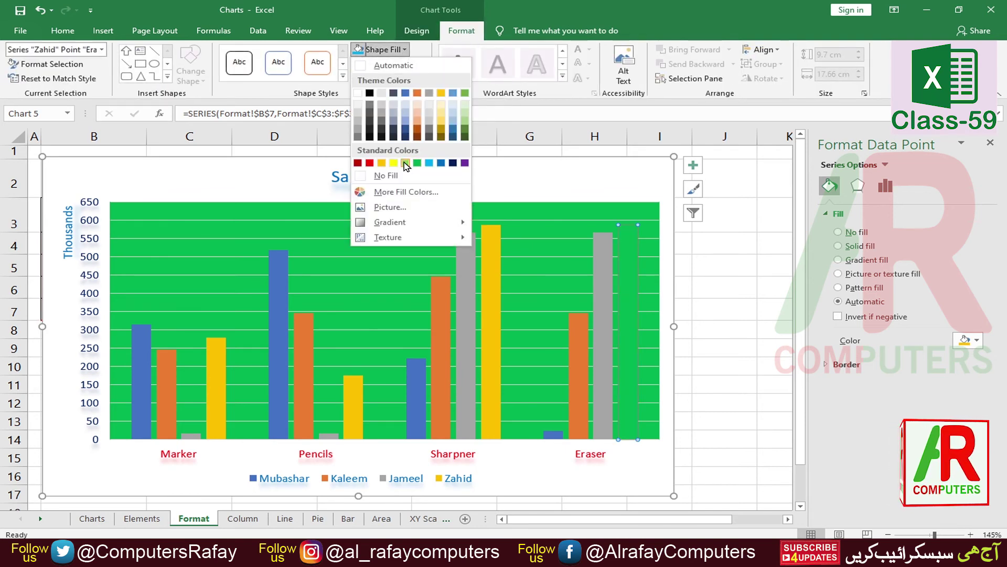
pyautogui.click(473, 34)
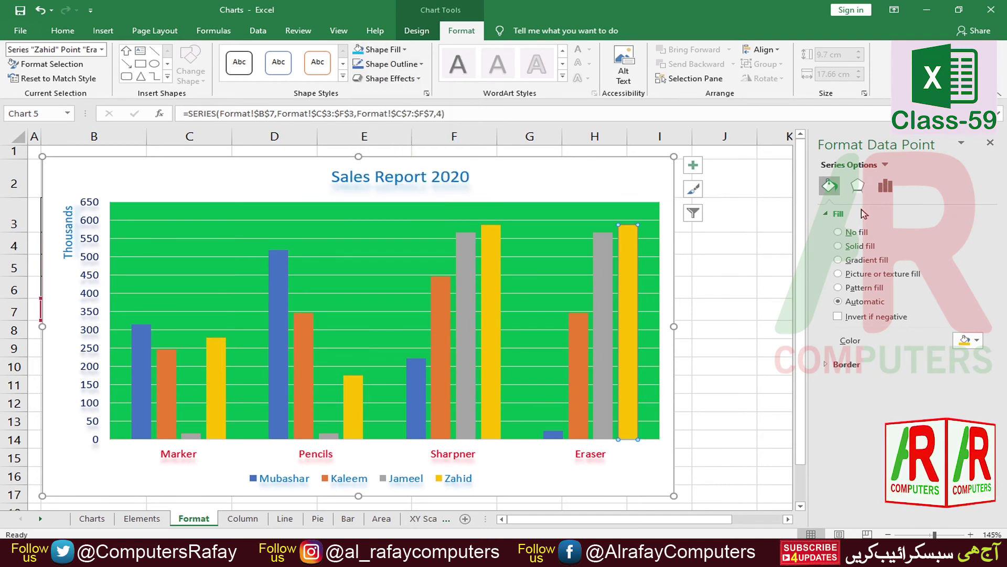
pyautogui.click(838, 246)
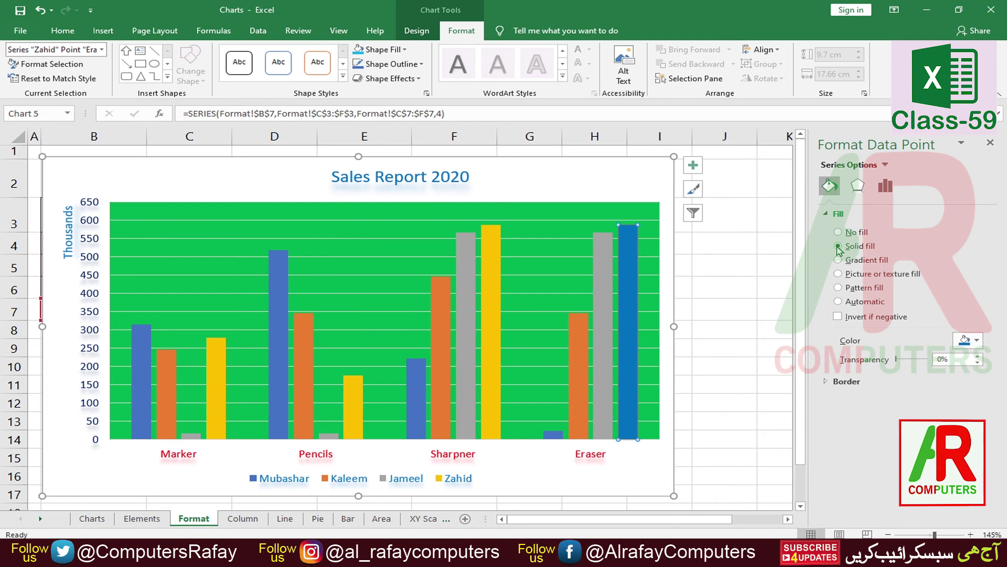
# Step: Fill the first series' columns with solid red and close the formatting options
pyautogui.moveTo(624, 374)
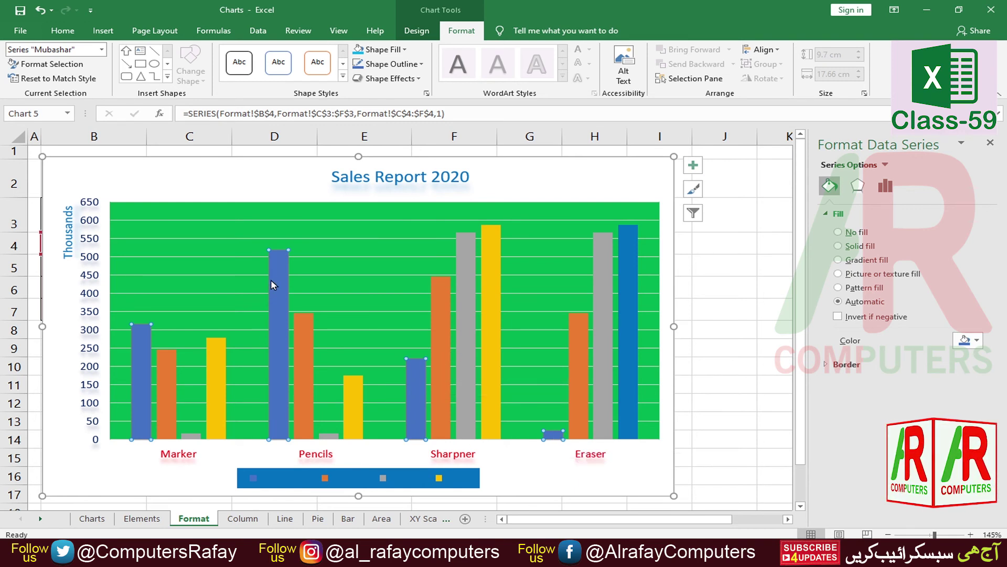
pyautogui.click(838, 246)
pyautogui.click(978, 341)
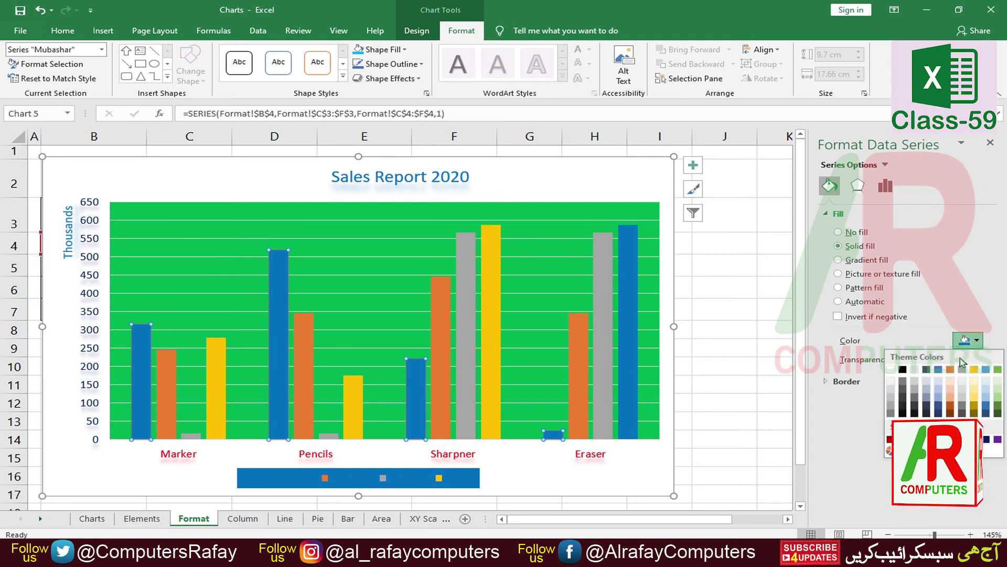
pyautogui.click(902, 438)
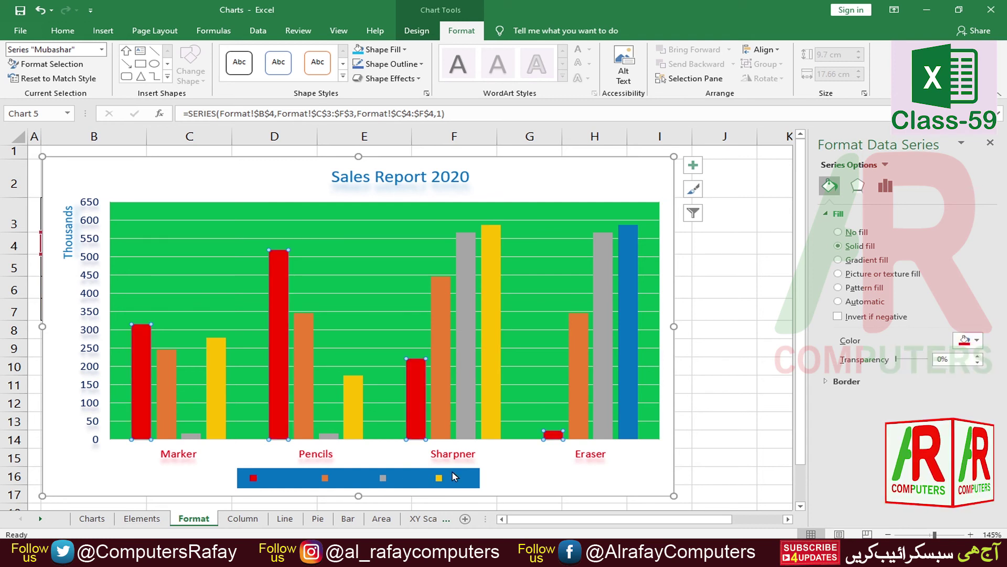
pyautogui.click(489, 321)
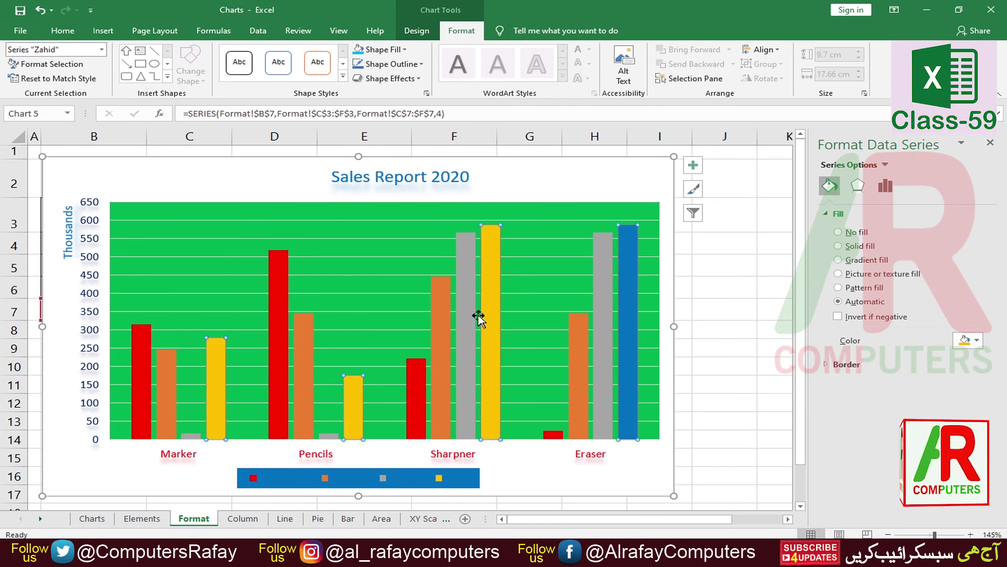
pyautogui.click(990, 143)
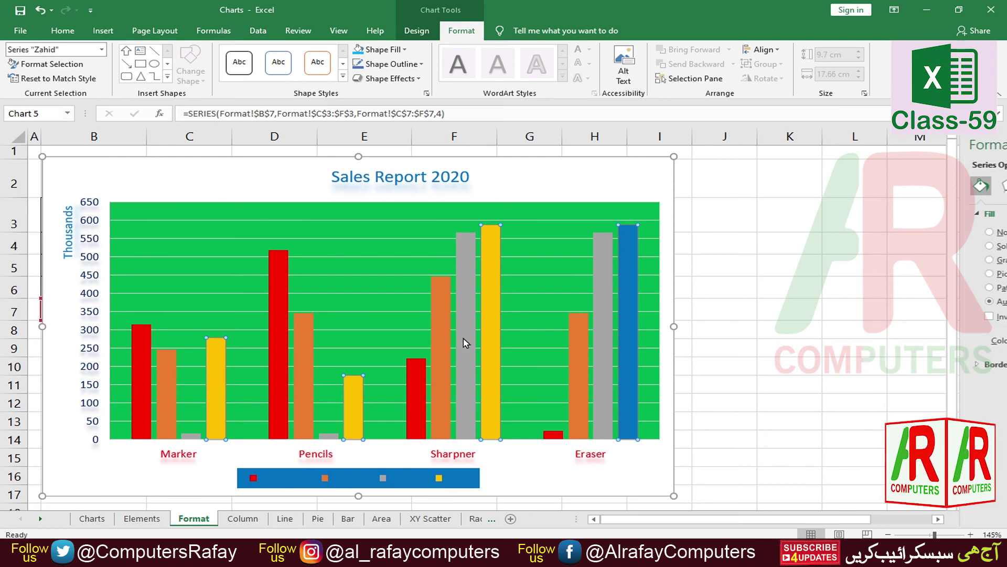
pyautogui.click(766, 308)
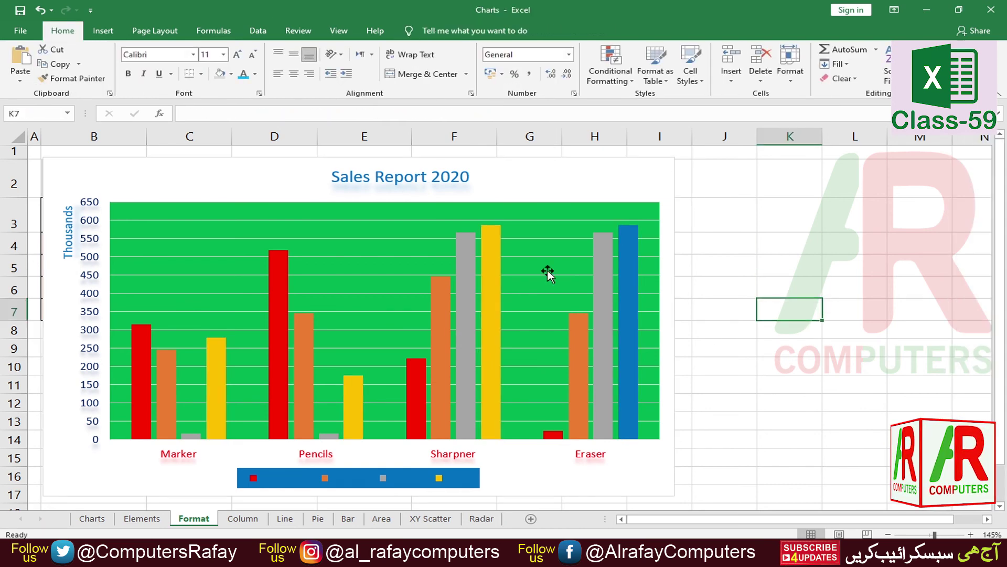
# Step: Draw an up arrow shape about 5.89 cm tall and 0.84 cm wide on the empty cells beside the chart
pyautogui.click(109, 34)
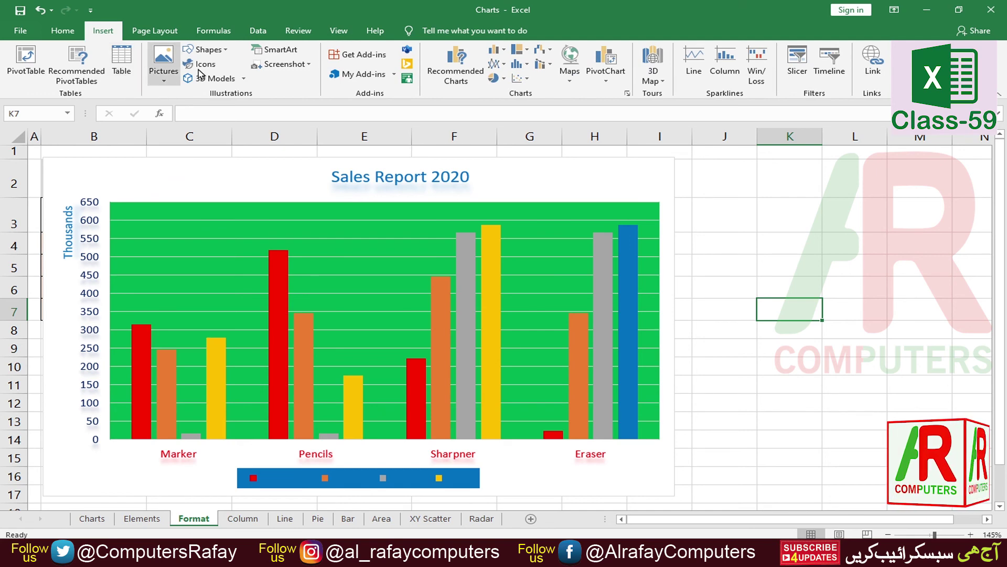
pyautogui.click(205, 49)
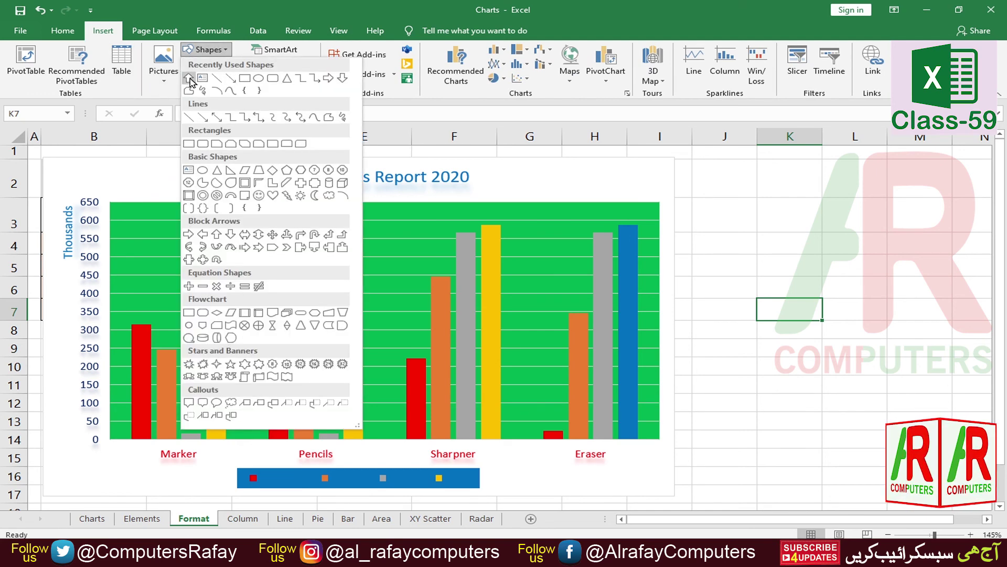
pyautogui.click(189, 79)
pyautogui.moveTo(728, 212)
pyautogui.mouseDown()
pyautogui.moveTo(798, 383)
pyautogui.moveTo(808, 458)
pyautogui.moveTo(798, 477)
pyautogui.moveTo(772, 465)
pyautogui.moveTo(761, 415)
pyautogui.mouseUp()
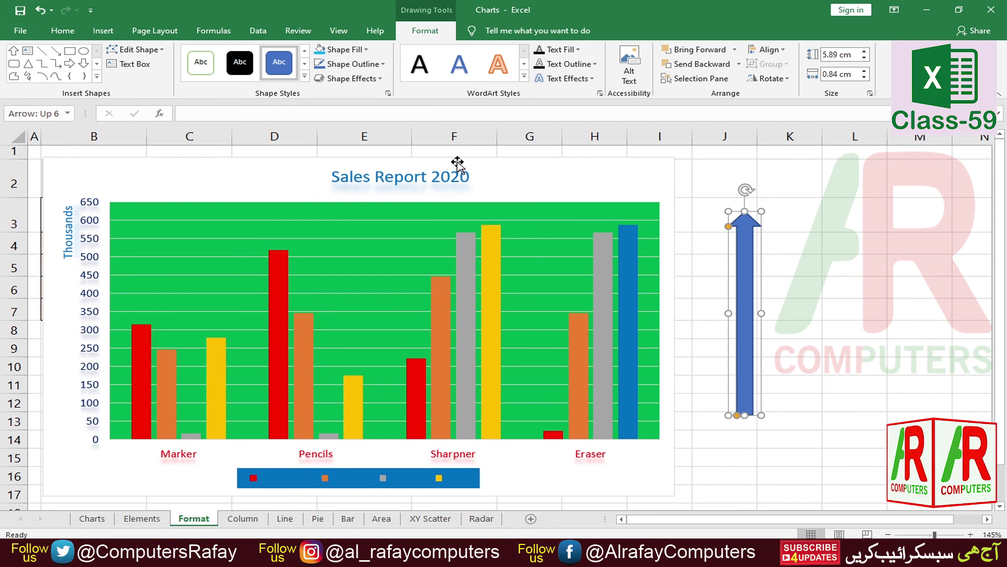
# Step: Fill the arrow shape with purple and paste a copy of it onto the yellow series to replace its columns
pyautogui.click(349, 49)
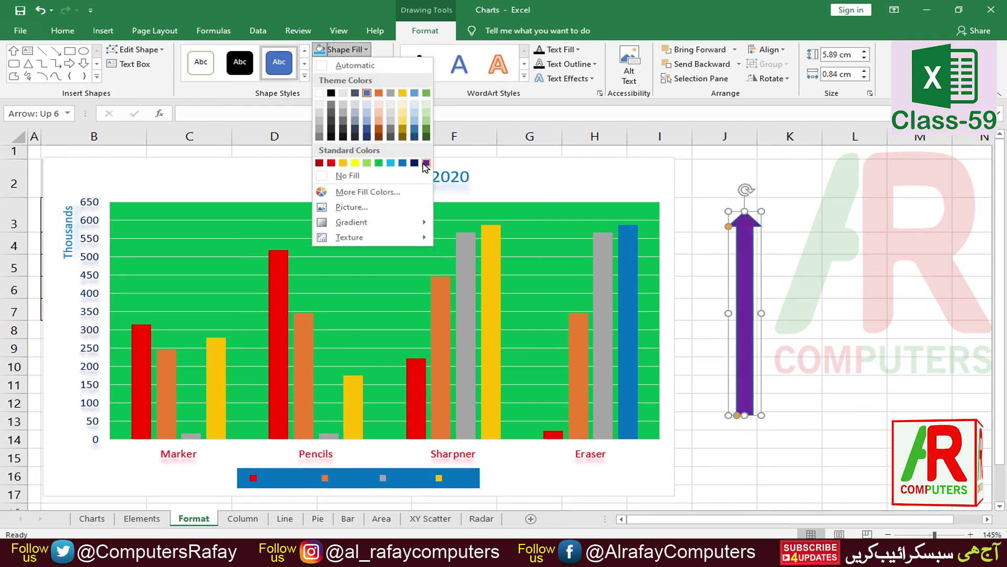
pyautogui.press('Escape')
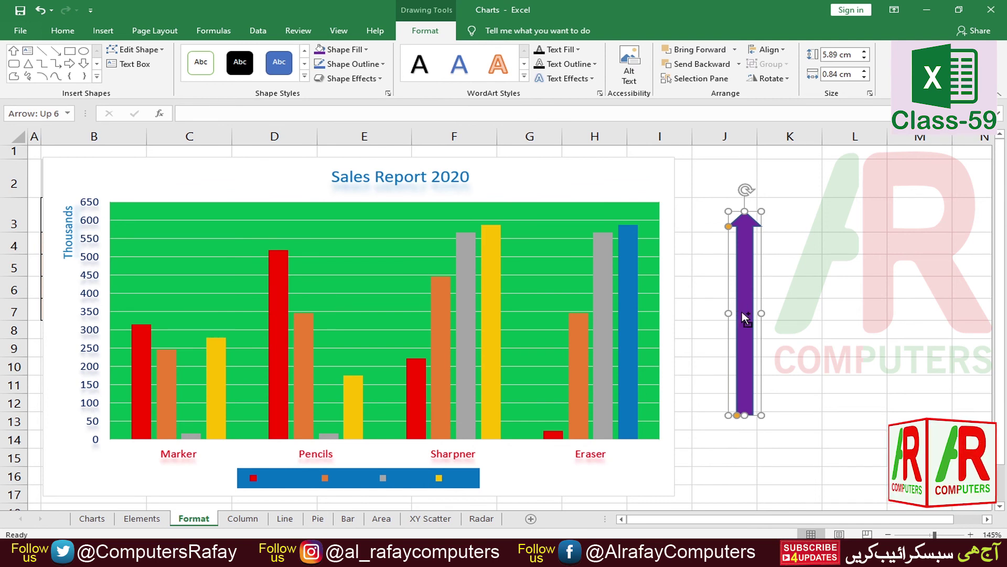
pyautogui.click(495, 335)
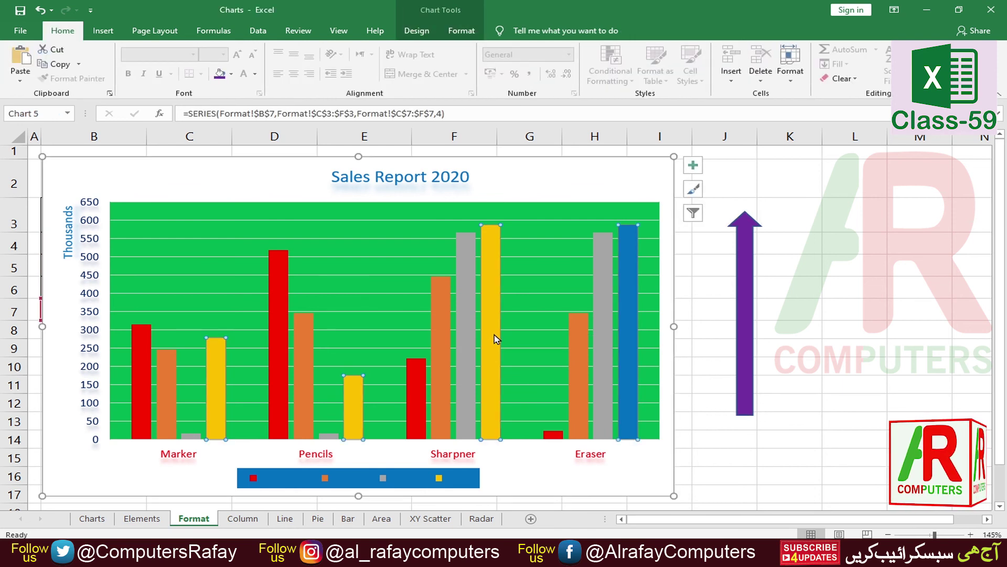
pyautogui.hotkey('ctrl', 'v')
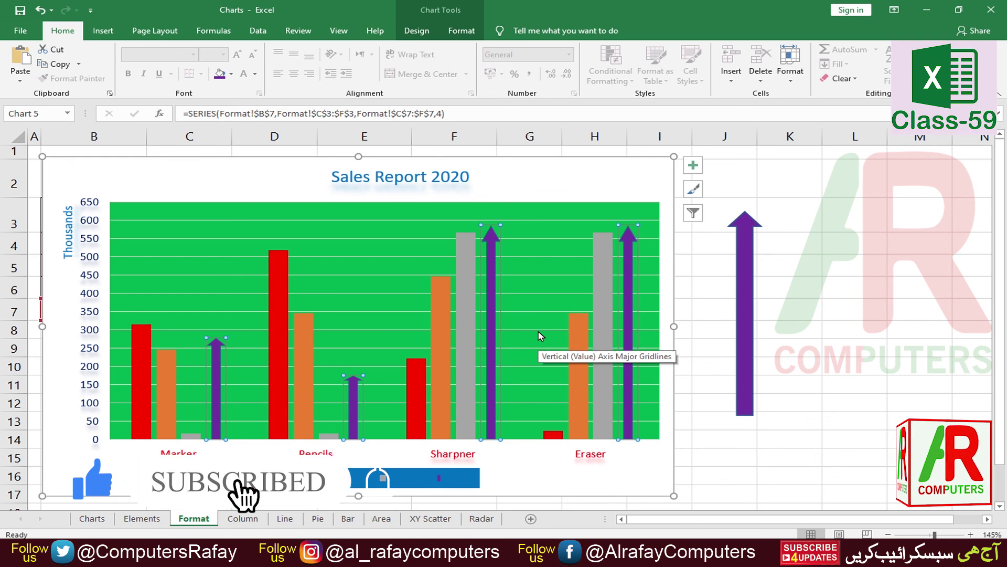
# Step: Remove the chart legend's background by setting its fill to No fill
pyautogui.doubleClick(455, 478)
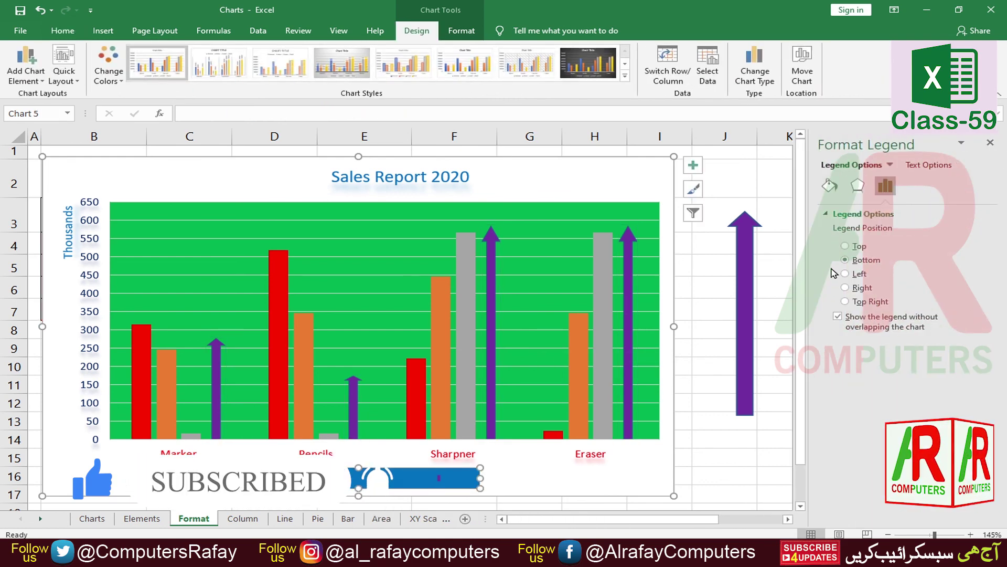
pyautogui.click(830, 185)
pyautogui.click(839, 214)
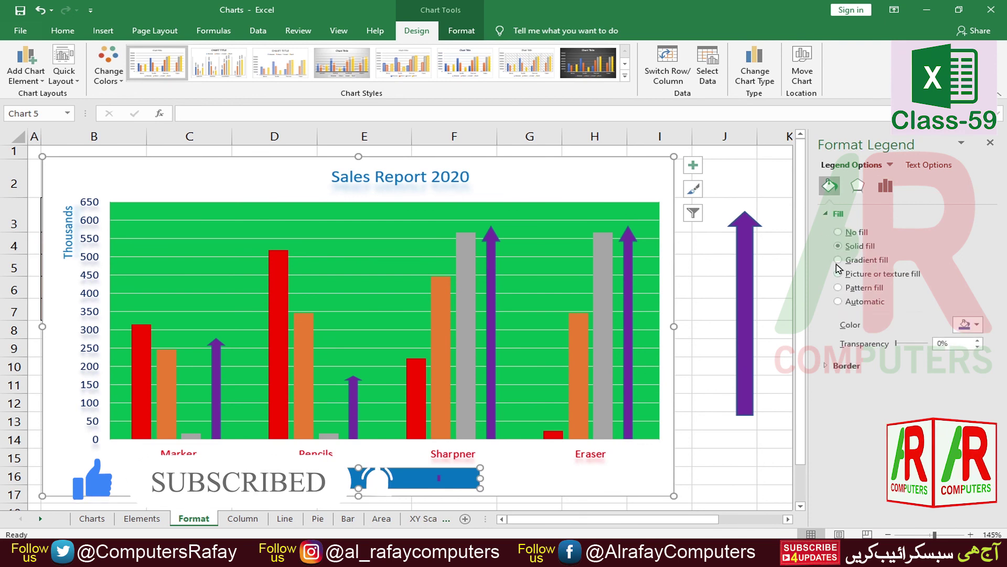
pyautogui.click(838, 232)
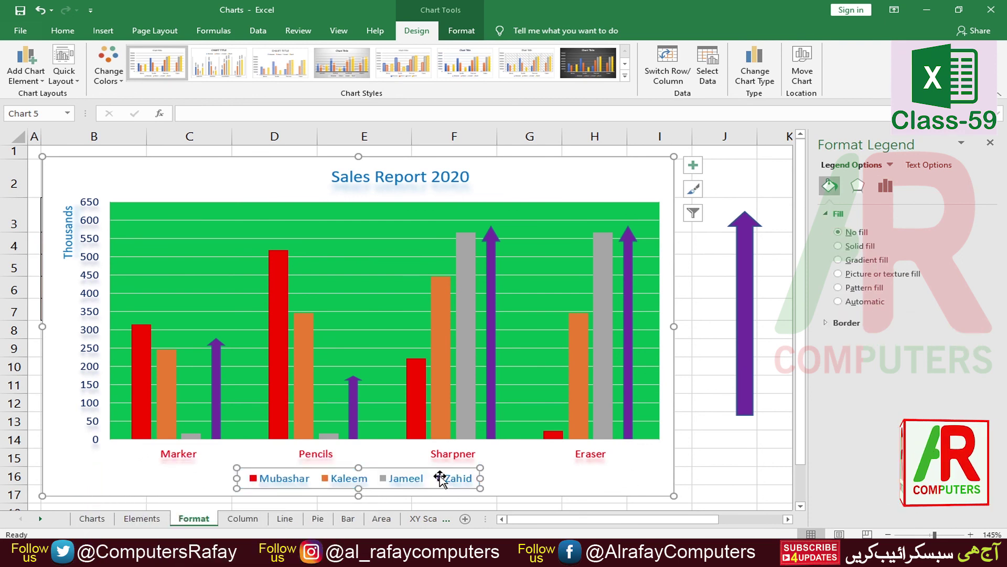